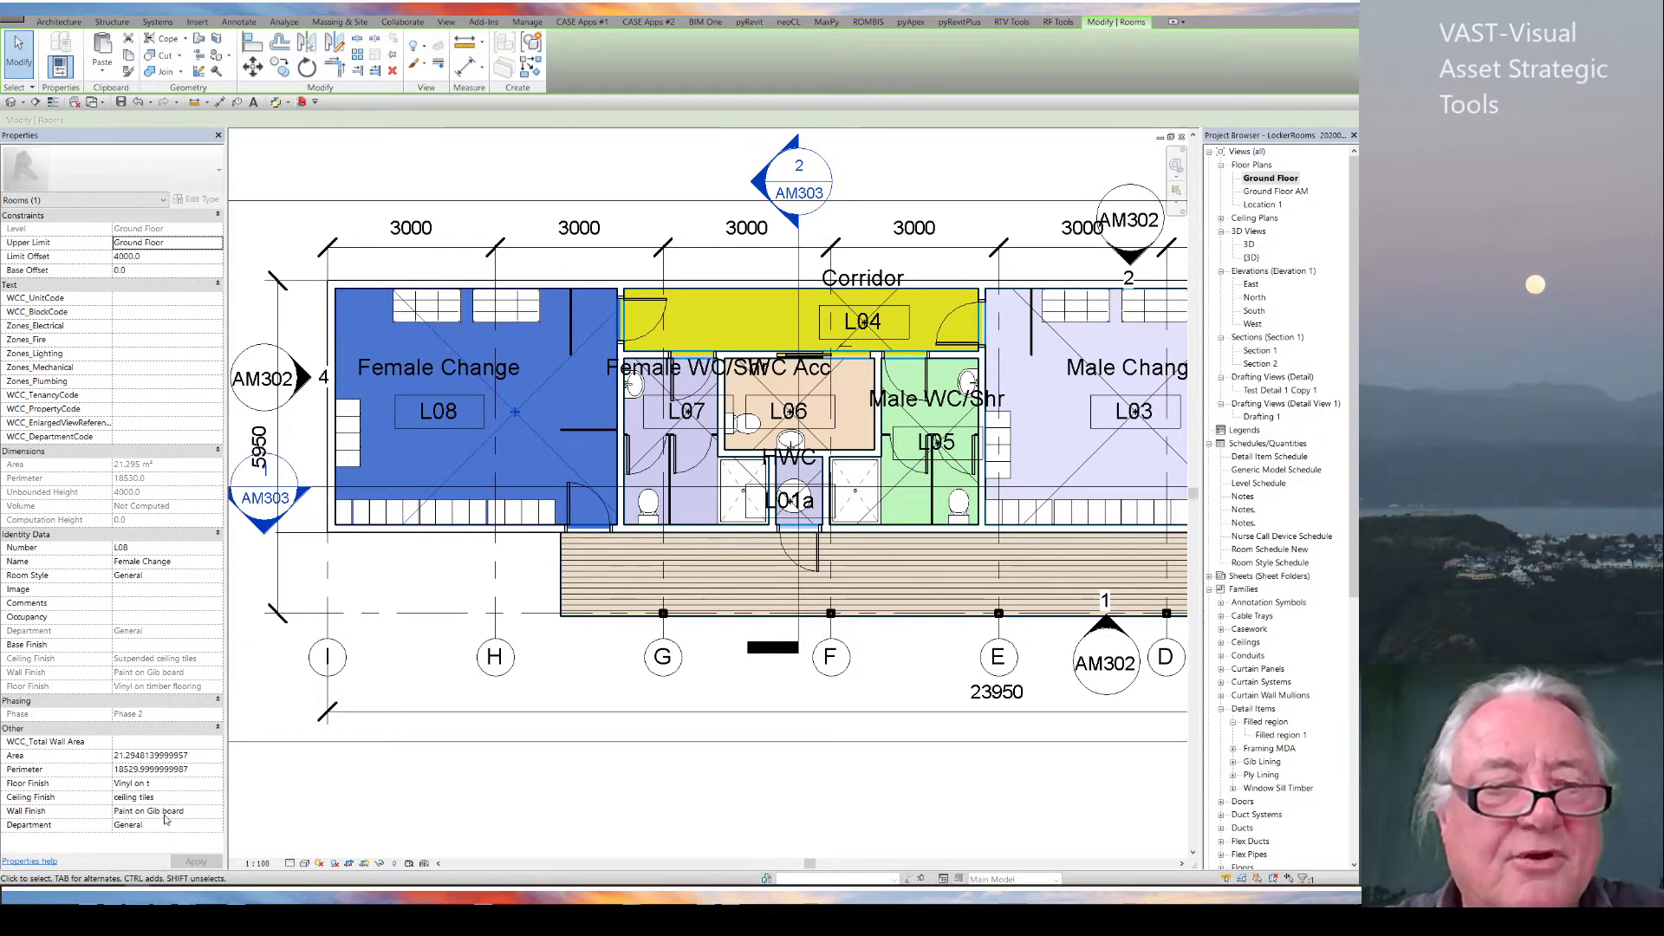
# Step: Review the room properties and finishes of the Female Change room L08 on the ground floor plan
pyautogui.click(396, 804)
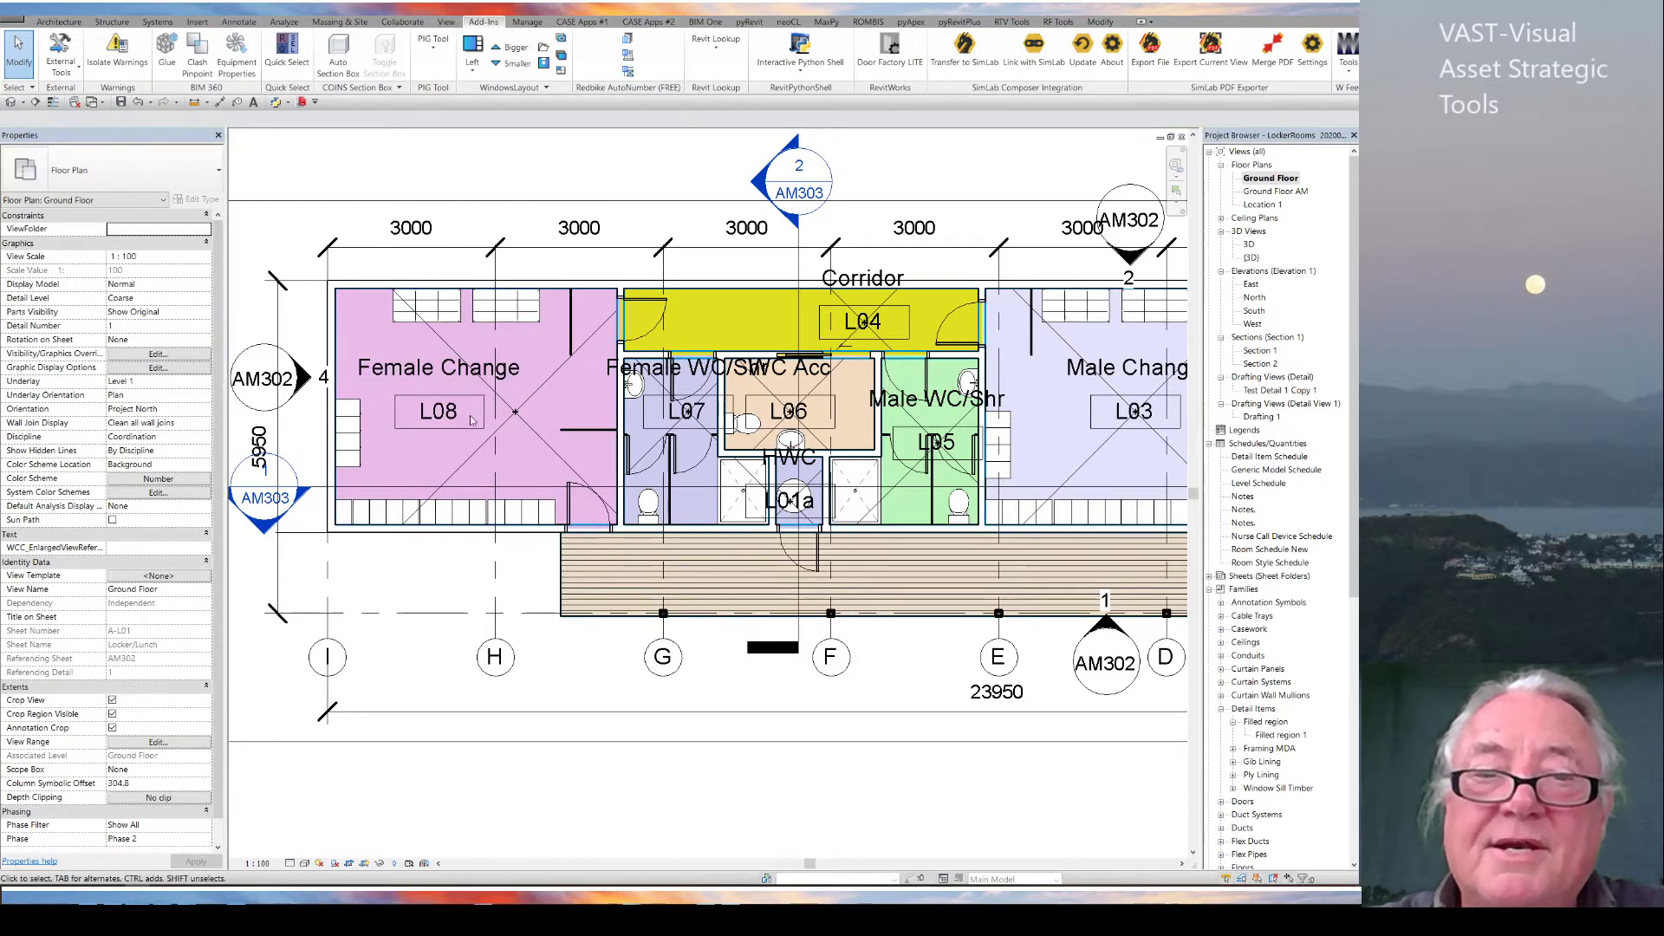
pyautogui.click(523, 422)
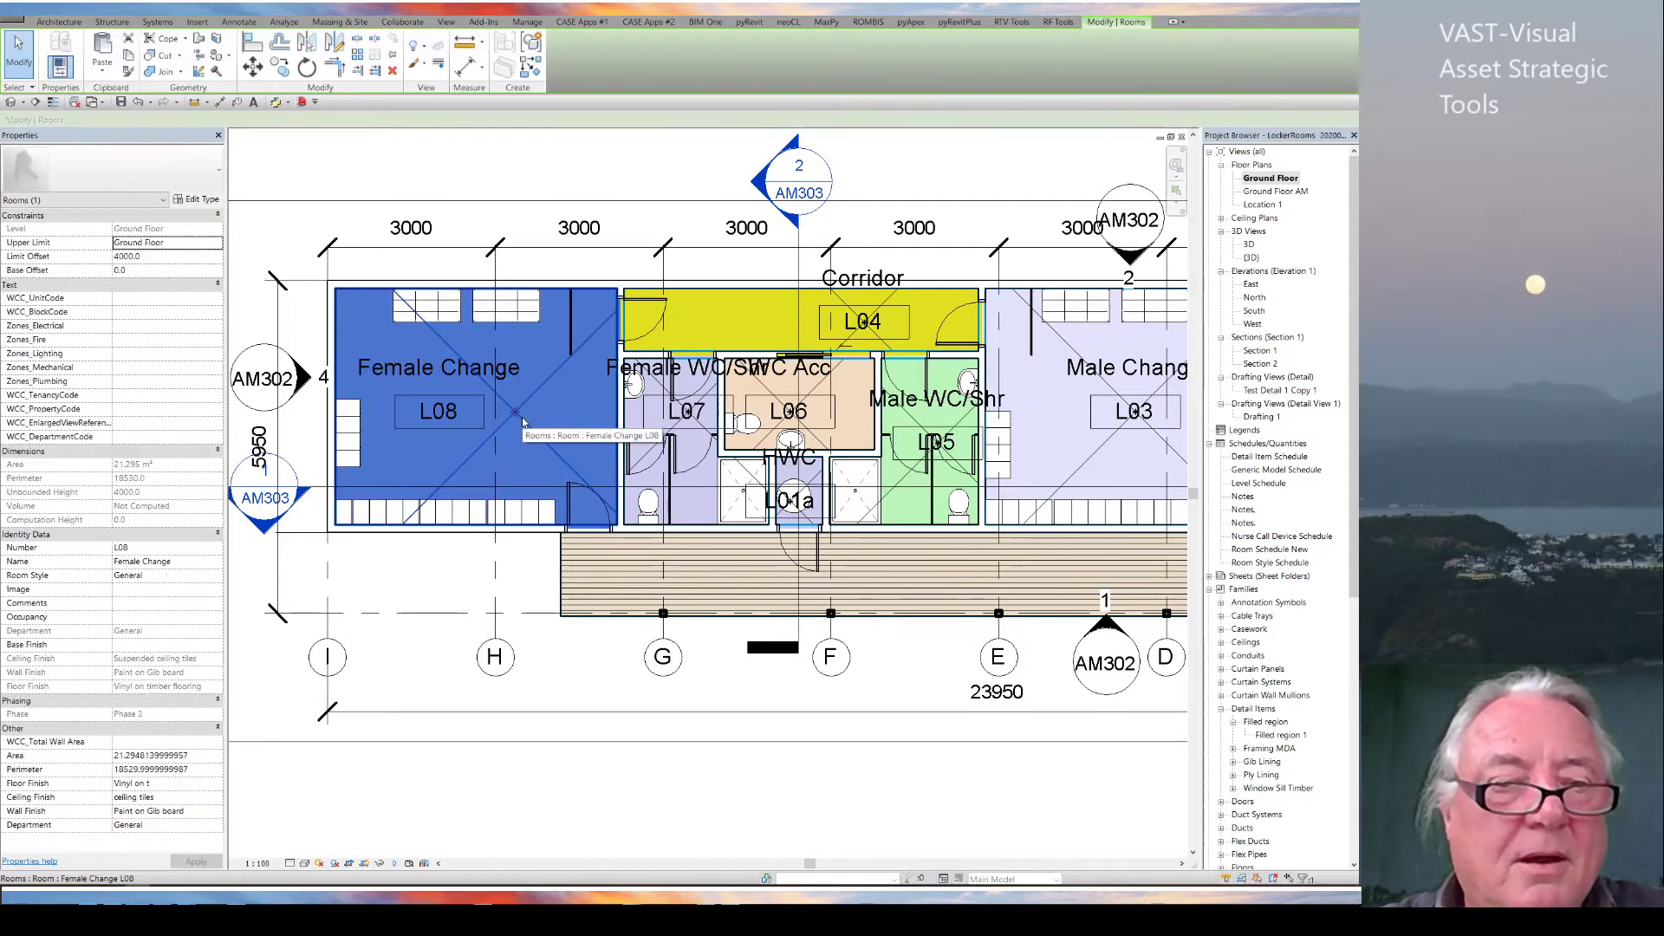
pyautogui.click(490, 611)
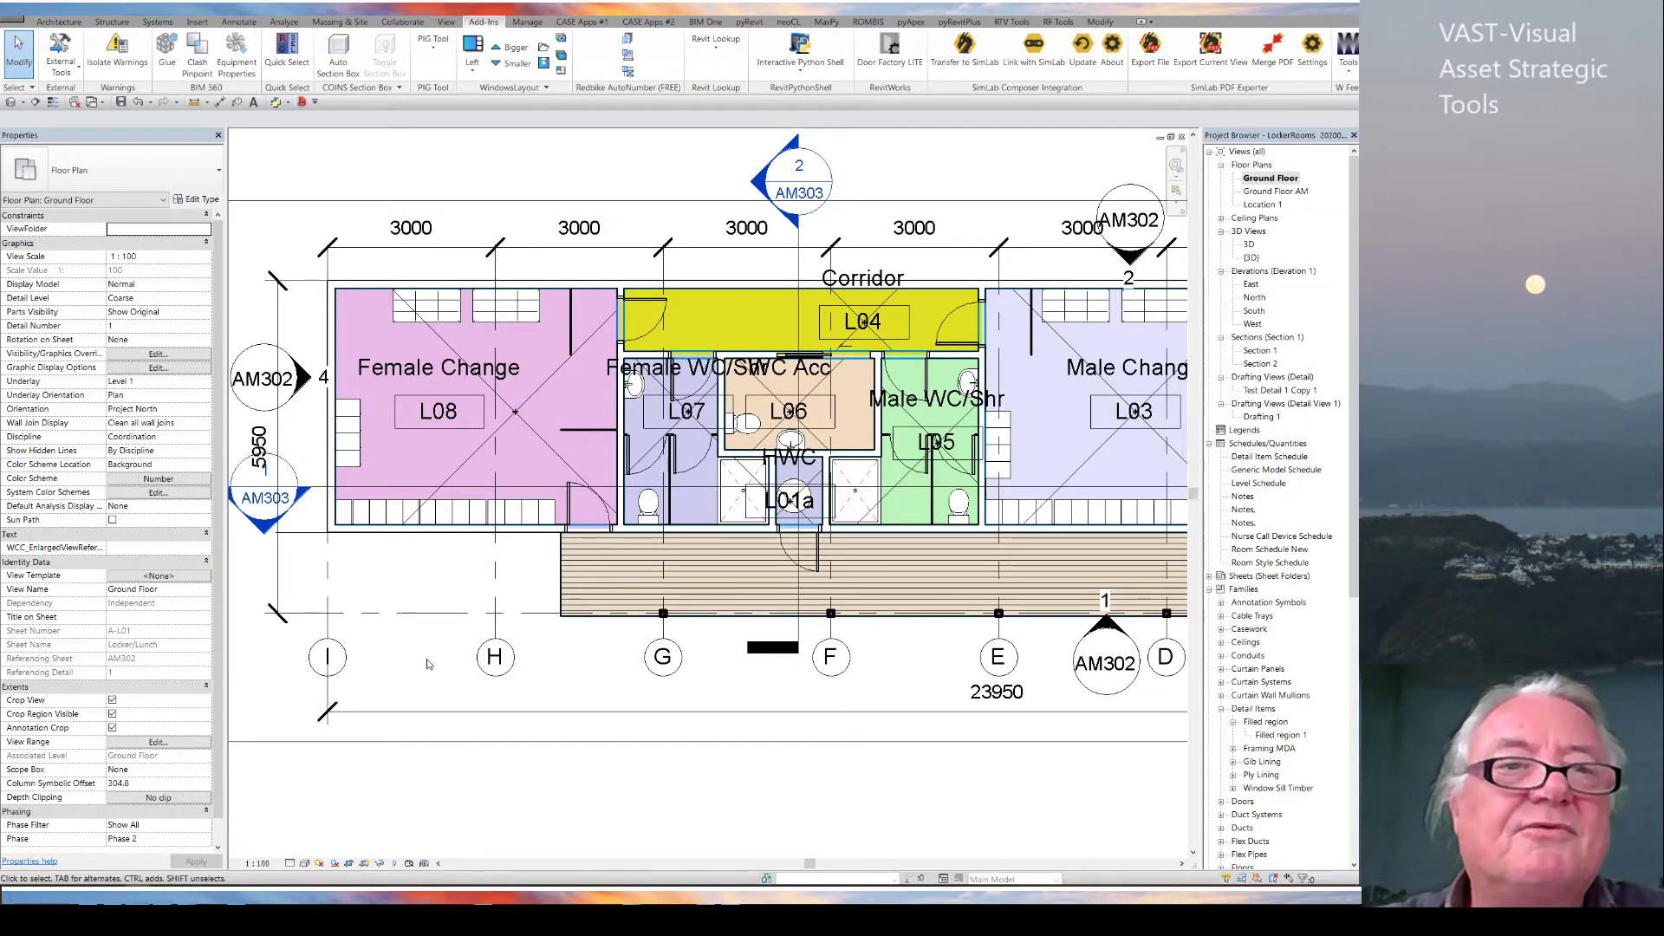
# Step: Open the default 3D view of the locker rooms model and run the CASE 3D Room Tags tool
pyautogui.click(21, 104)
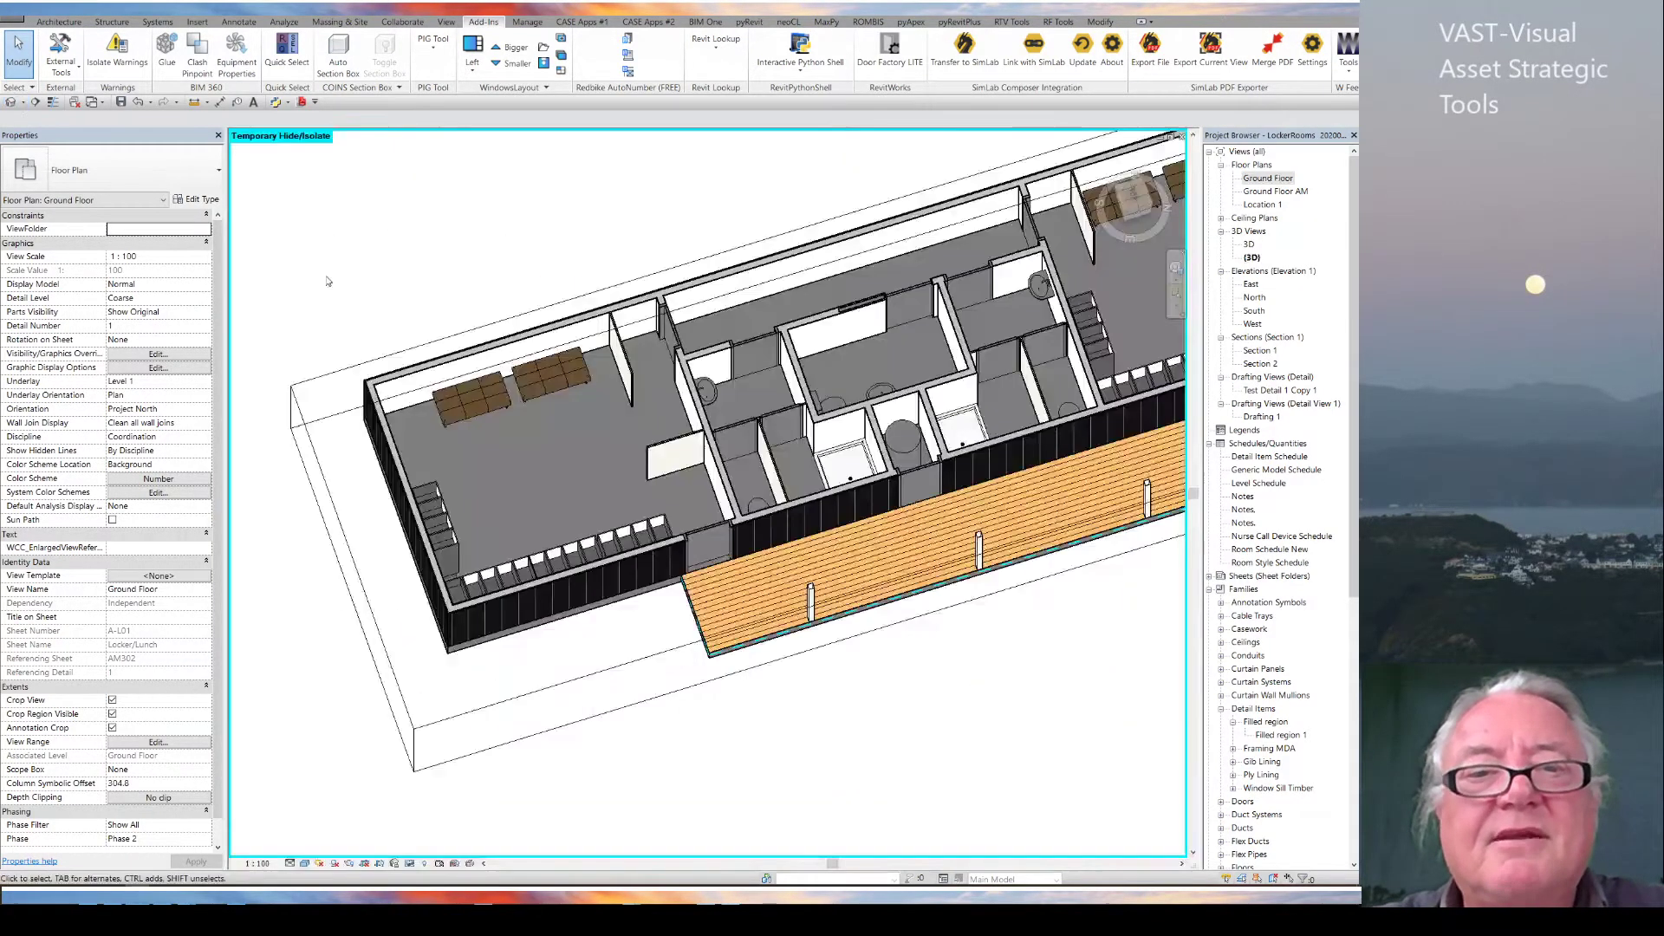
pyautogui.scroll(-2, 717, 490)
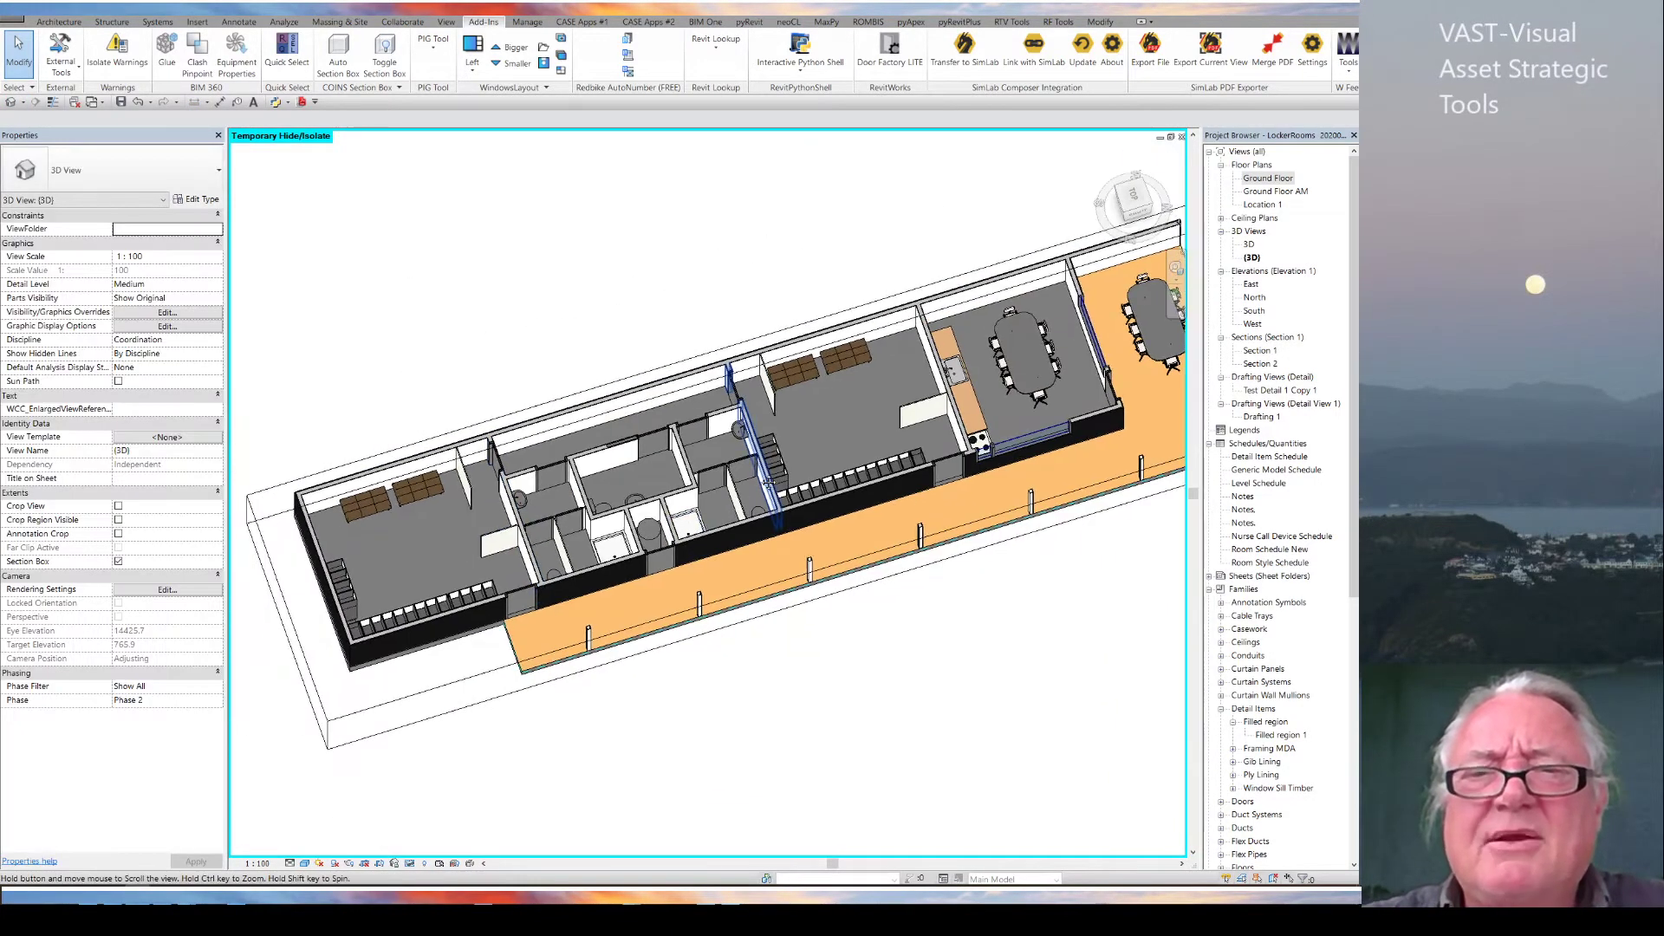
pyautogui.click(579, 22)
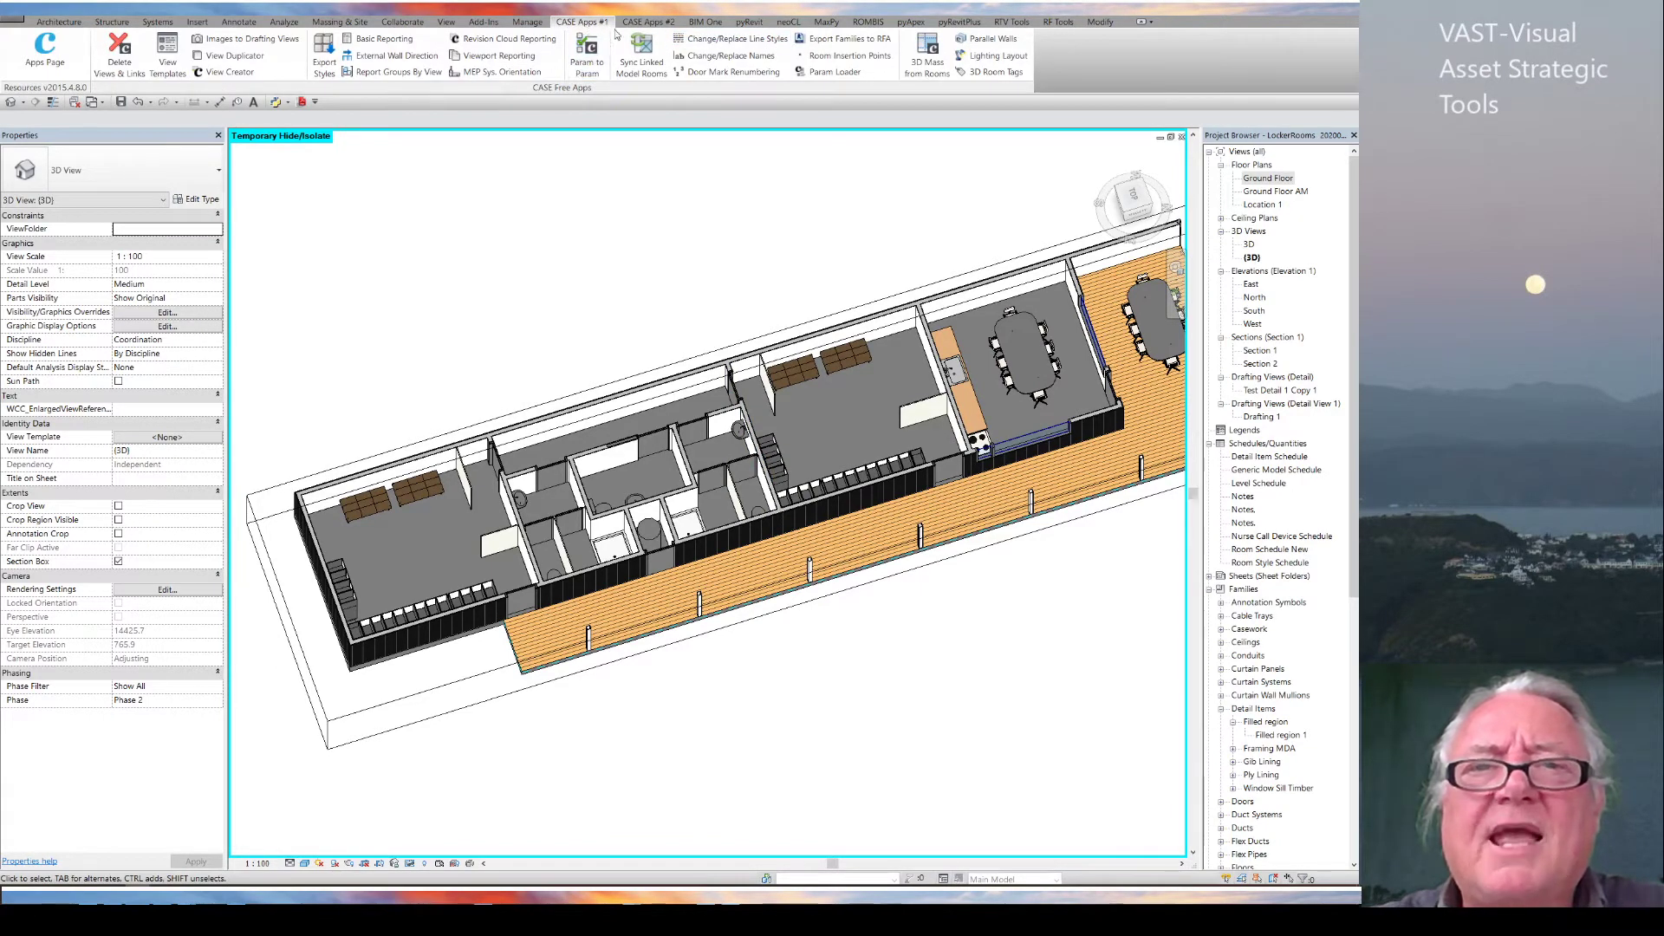
pyautogui.click(996, 72)
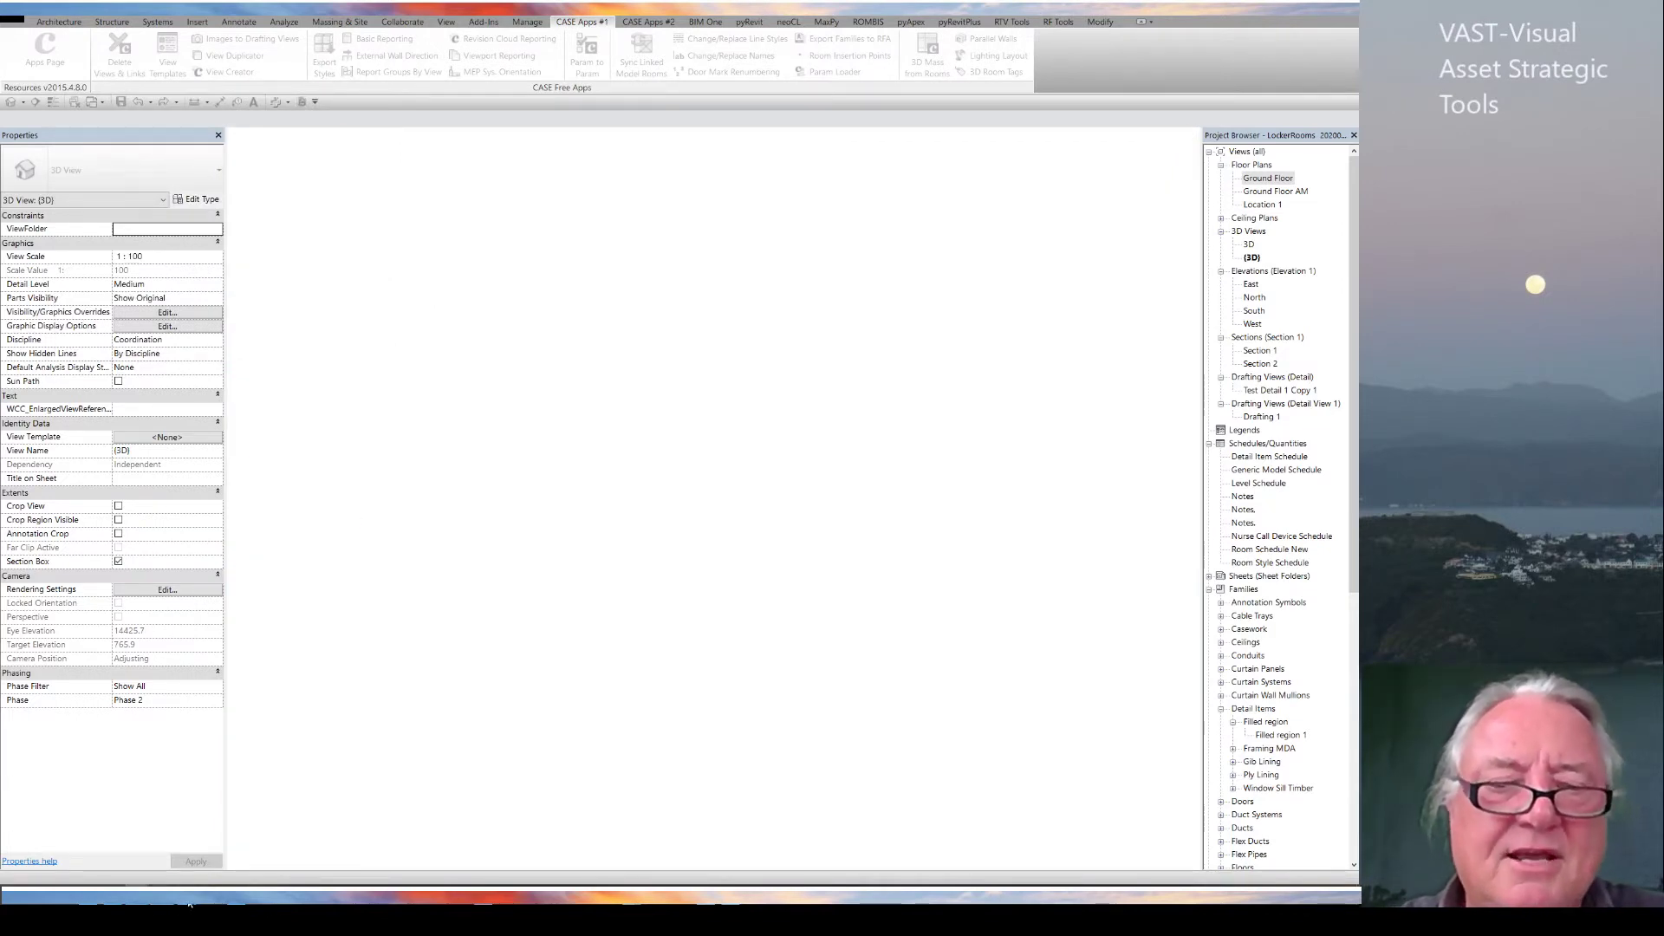
# Step: Switch to the Newtown Community Centre 3D PDF in Adobe Acrobat and inspect its Level 1 Plan in three dimensions
pyautogui.click(476, 902)
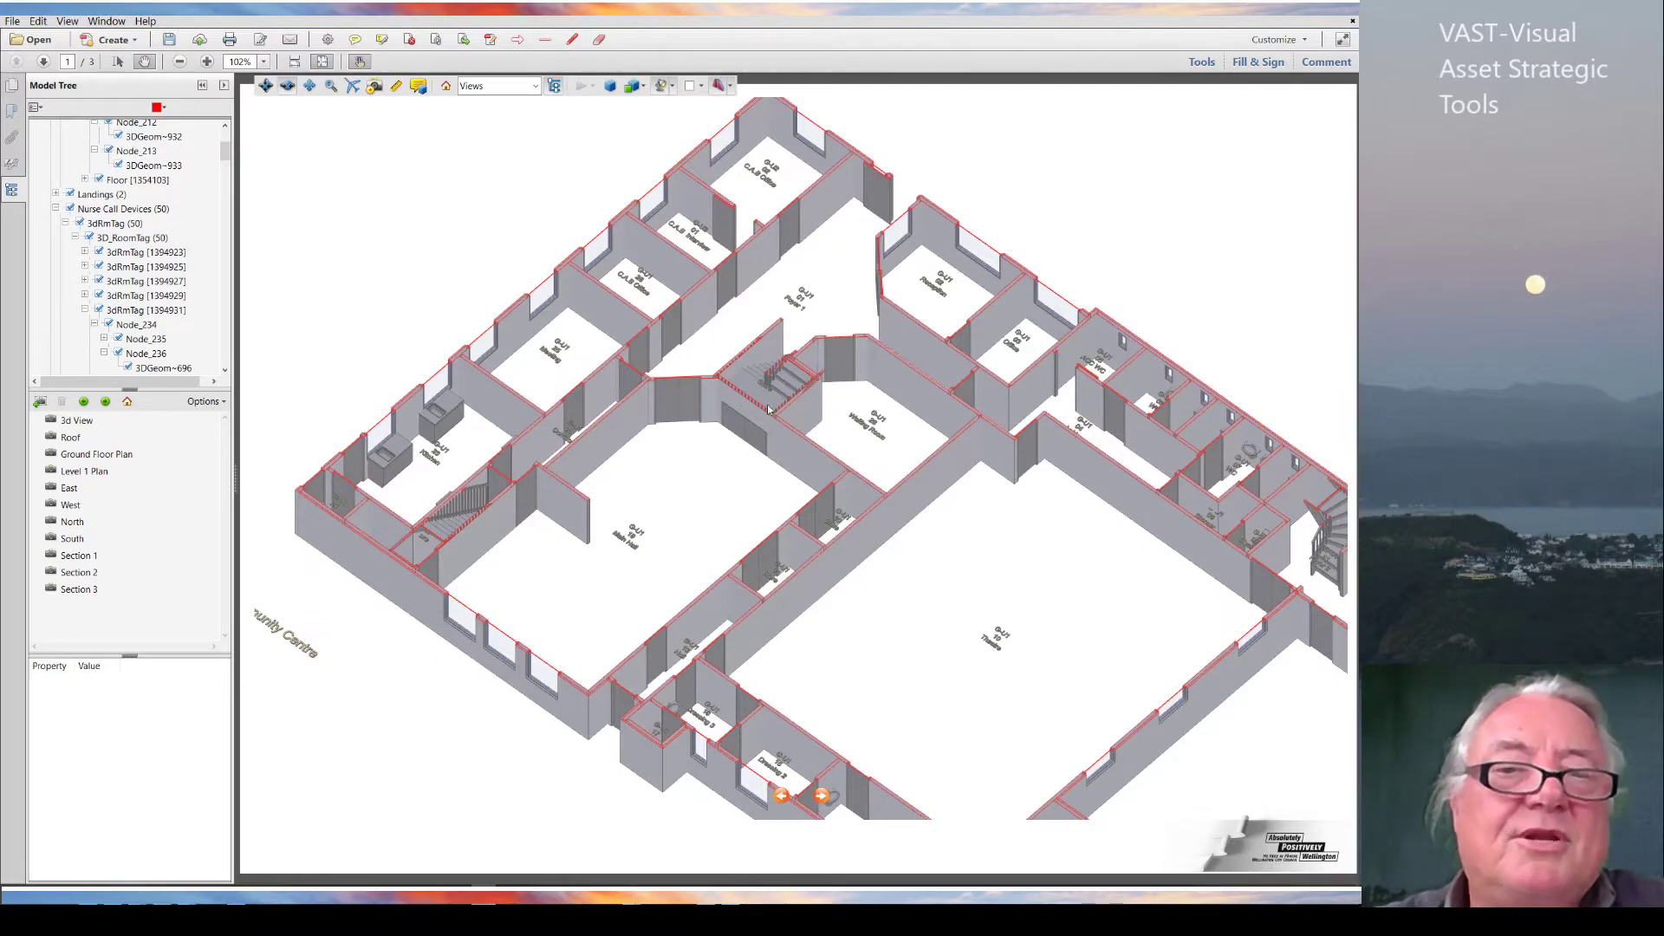
pyautogui.scroll(-3, 754, 429)
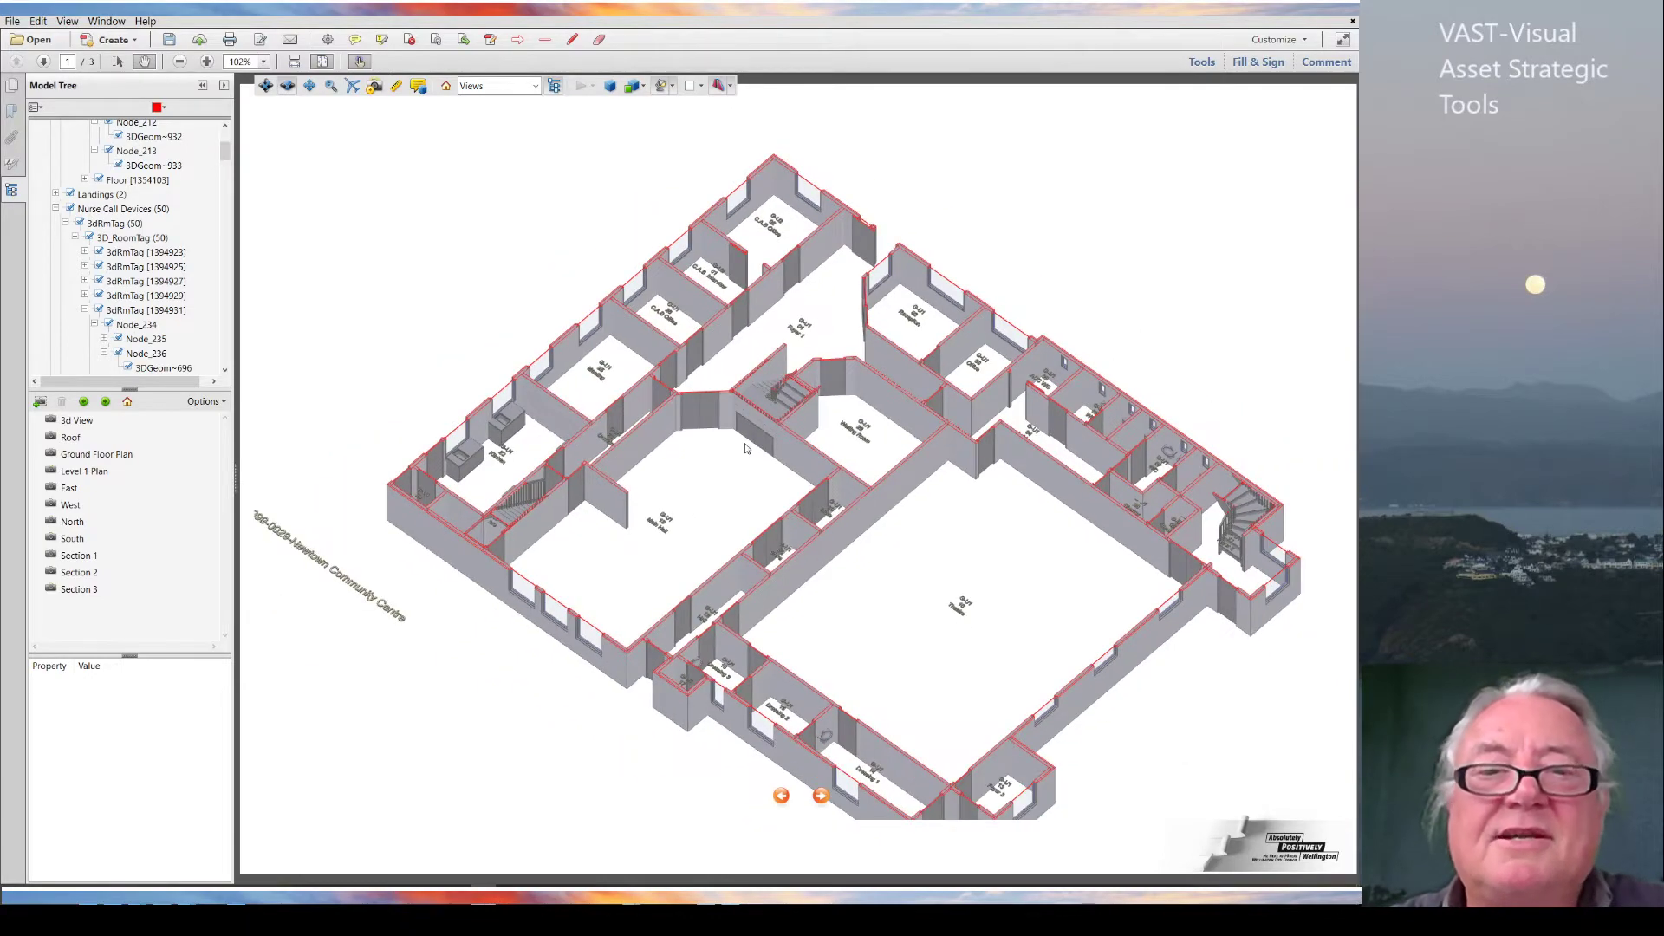
pyautogui.click(80, 470)
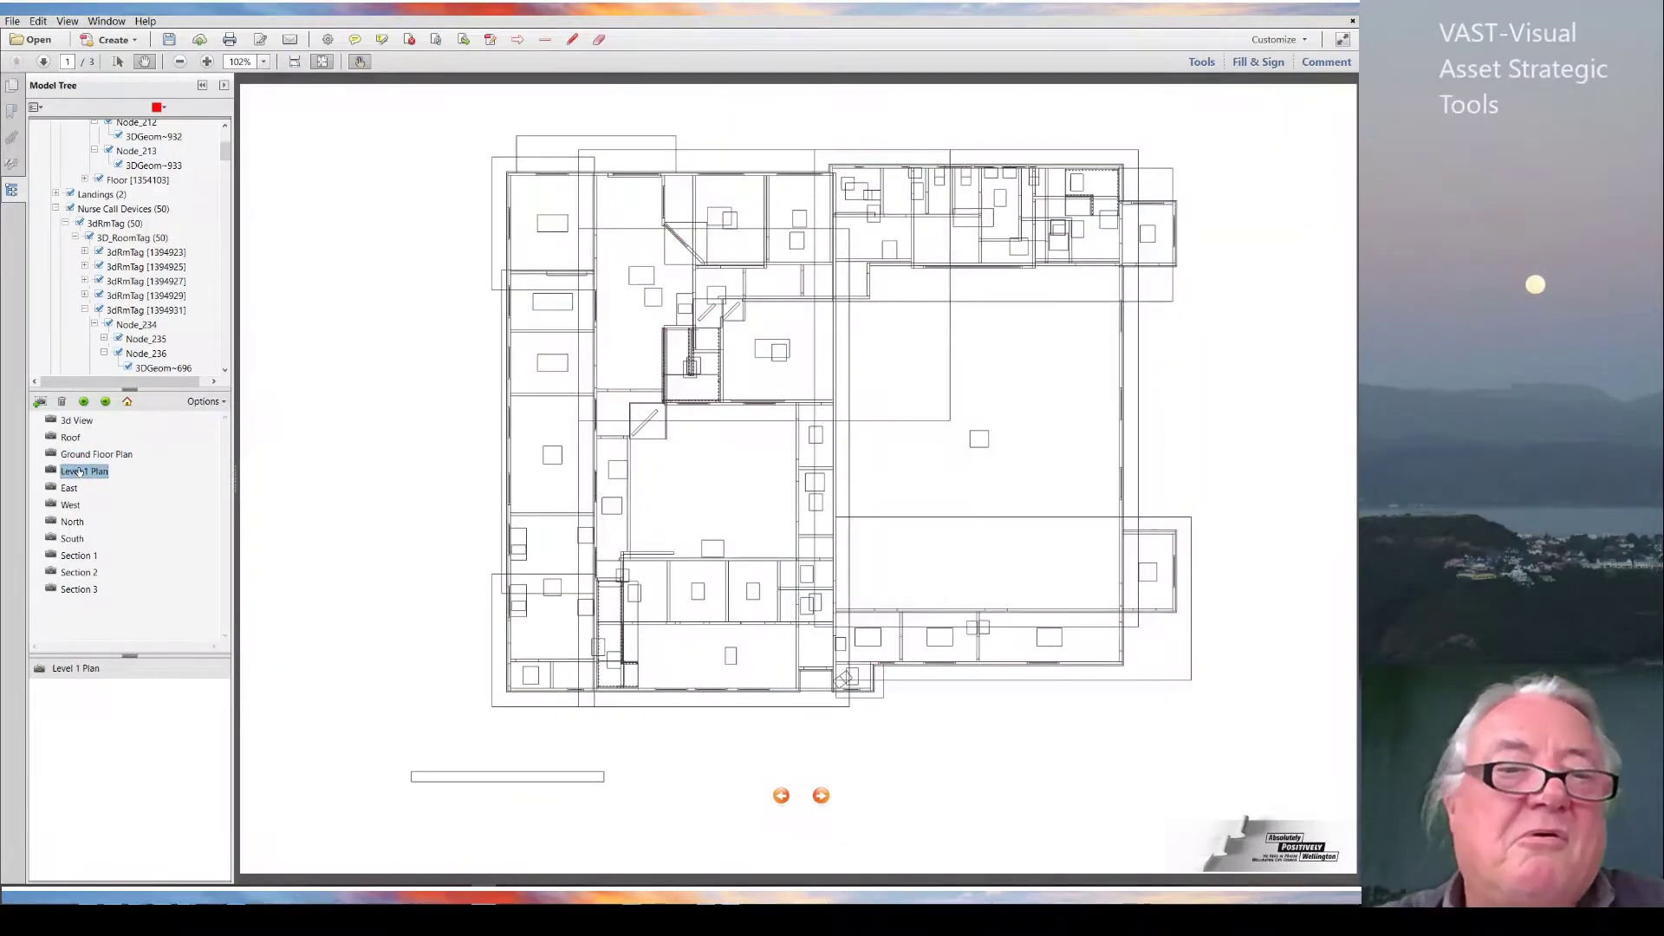
pyautogui.moveTo(861, 564); pyautogui.dragTo(854, 365)
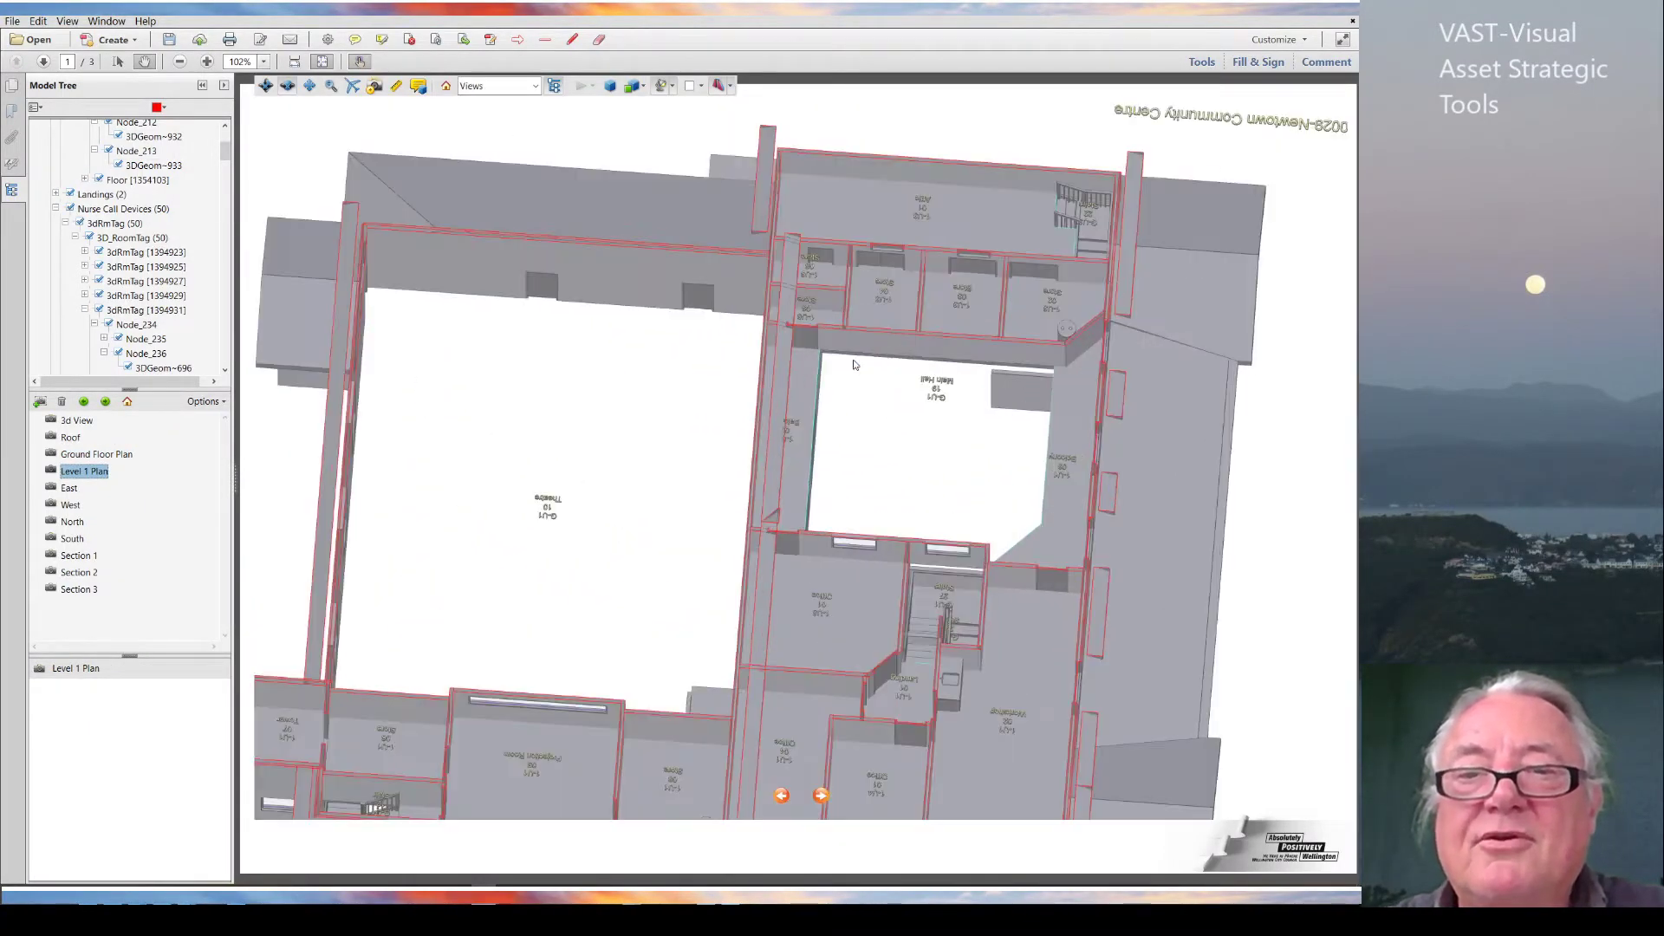
pyautogui.scroll(2, 867, 338)
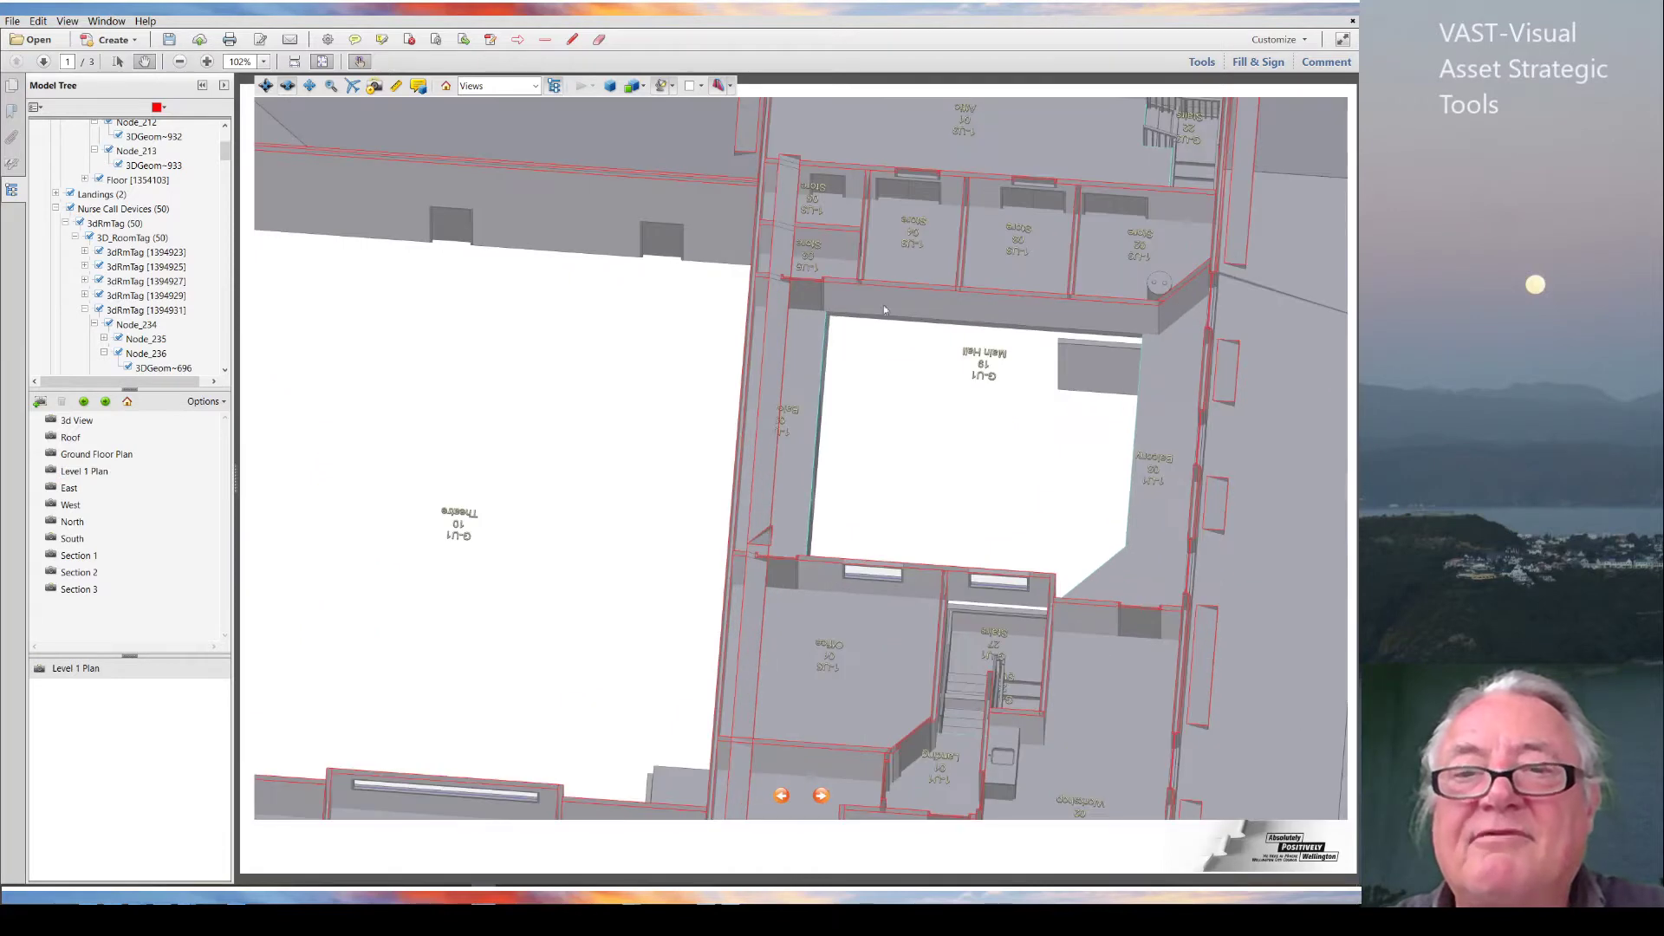
# Step: Select the 3D room tag of Store 04 in unit 1-U3 and read through its room properties
pyautogui.click(908, 245)
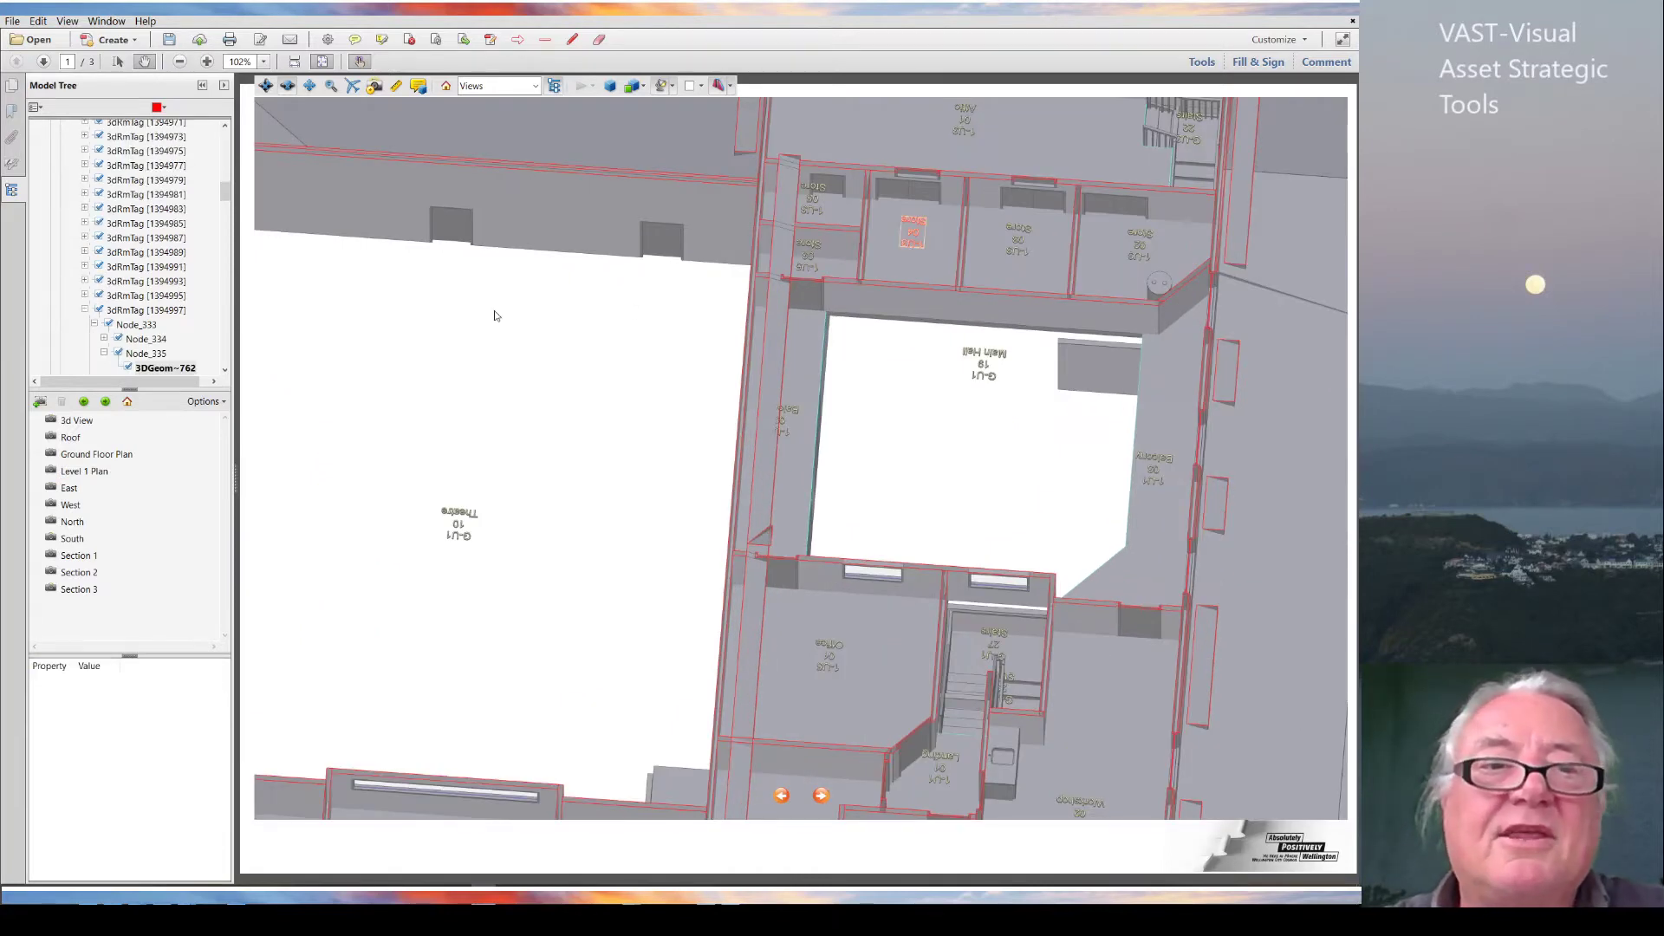
pyautogui.click(147, 309)
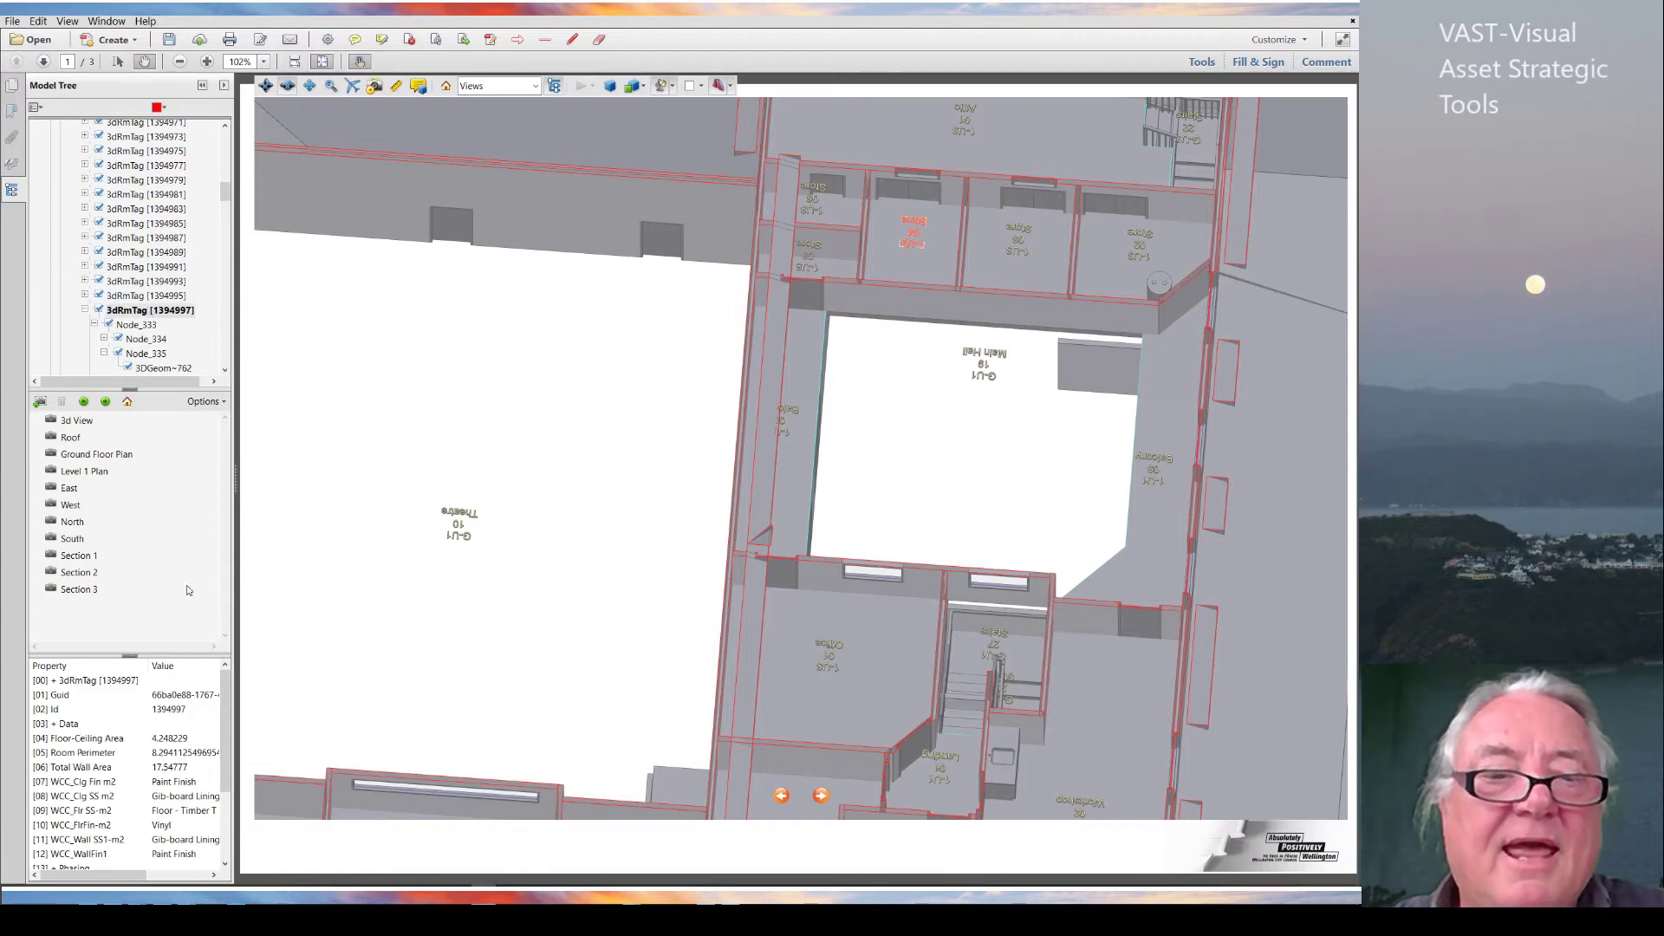
pyautogui.scroll(-1, 225, 706)
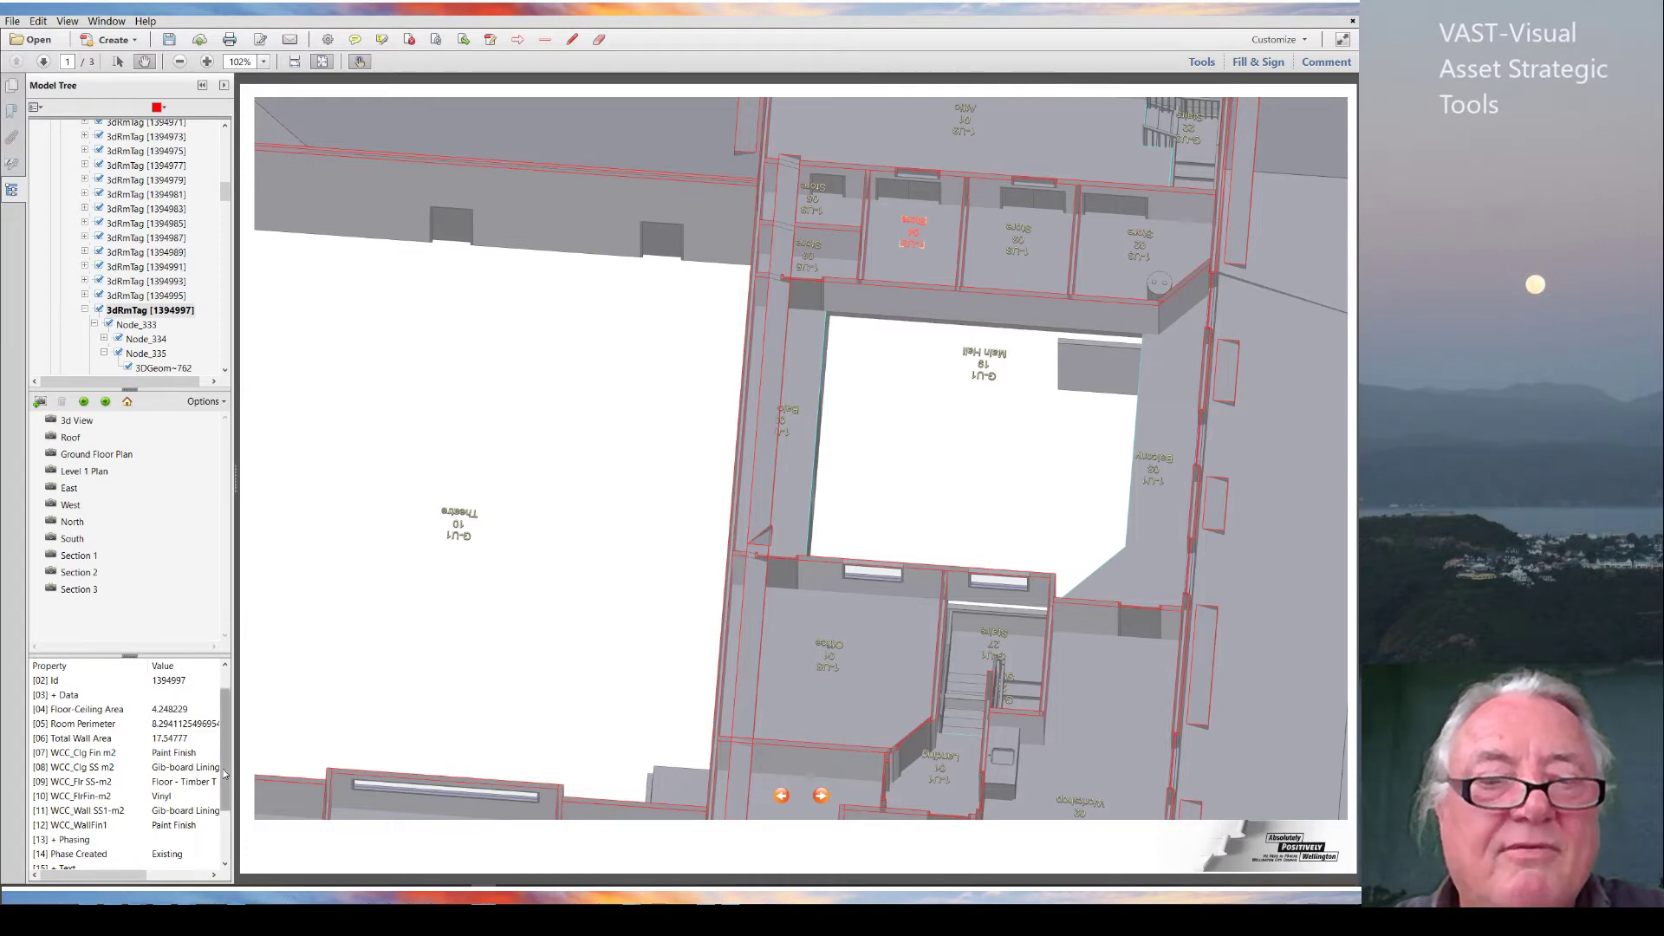
pyautogui.scroll(-2, 191, 770)
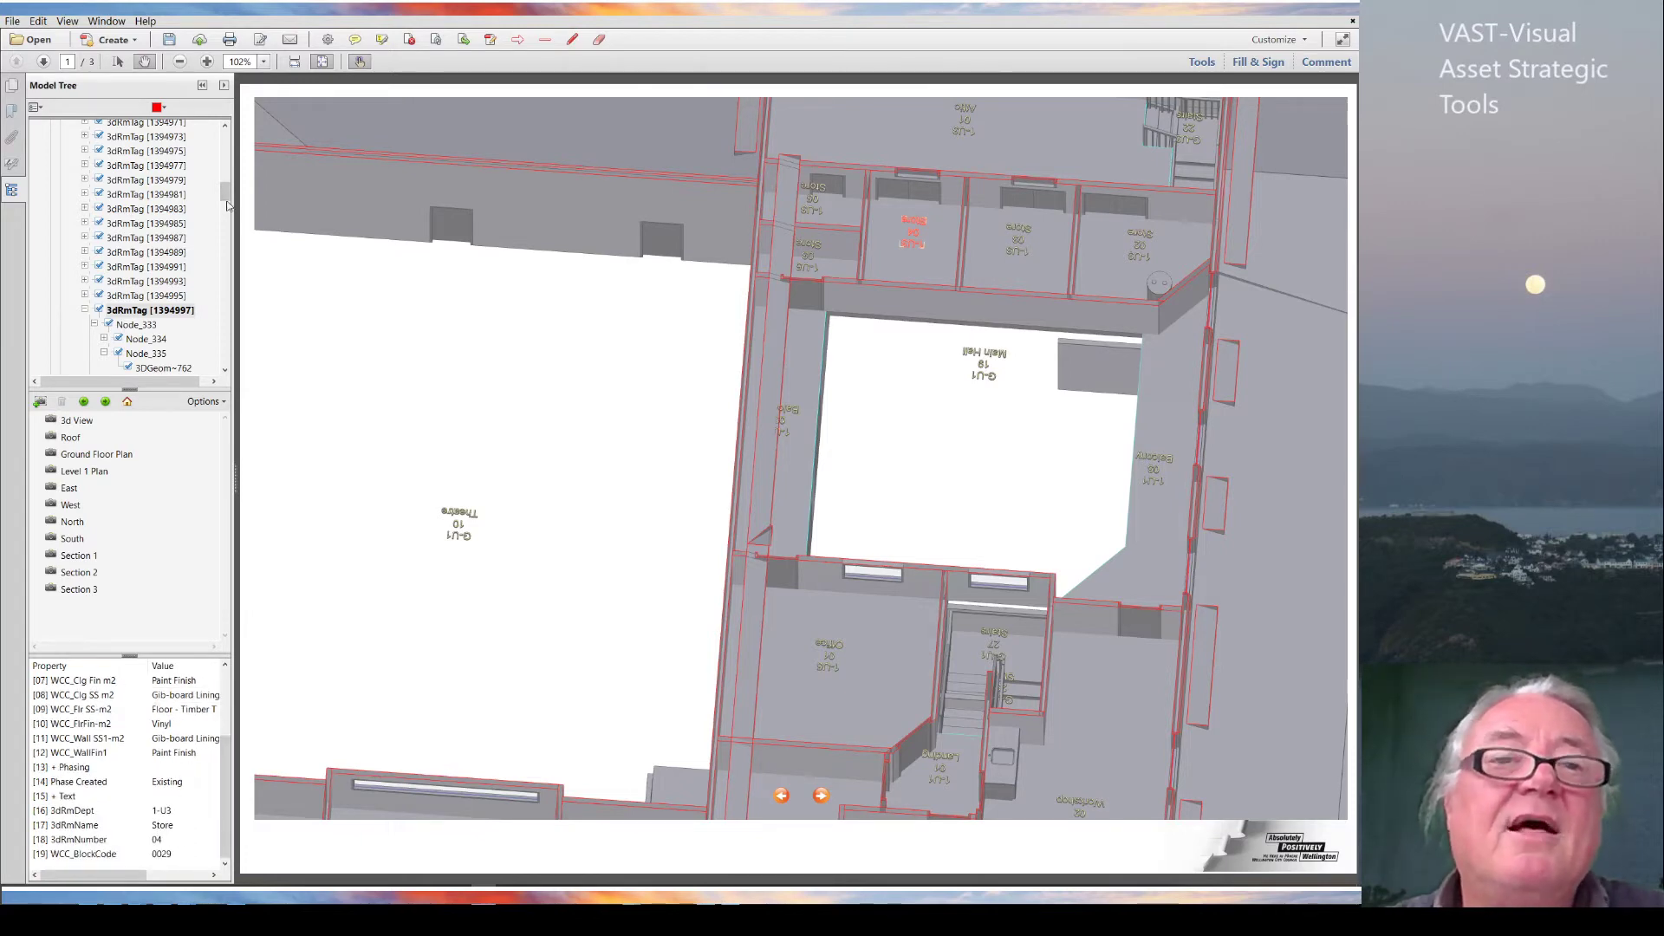
# Step: Export the whole model tree as CSV to the Downloads folder as Untitled.CSV, replacing the existing file
pyautogui.moveTo(225, 194); pyautogui.dragTo(225, 130)
pyautogui.click(72, 126)
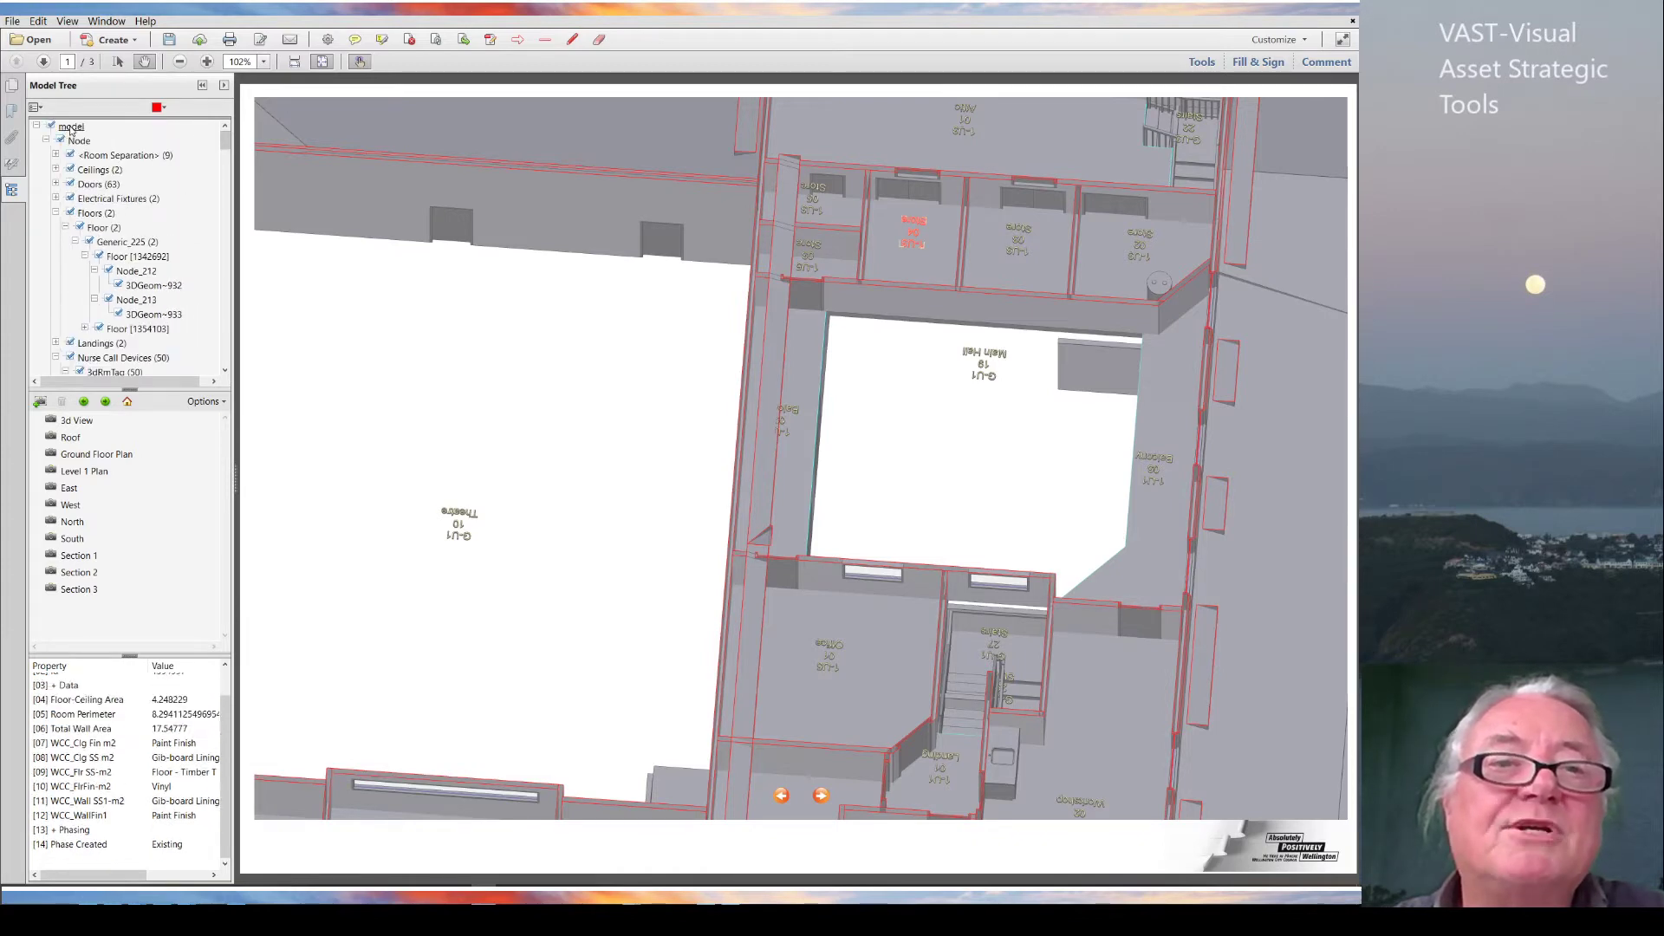
pyautogui.rightClick(72, 126)
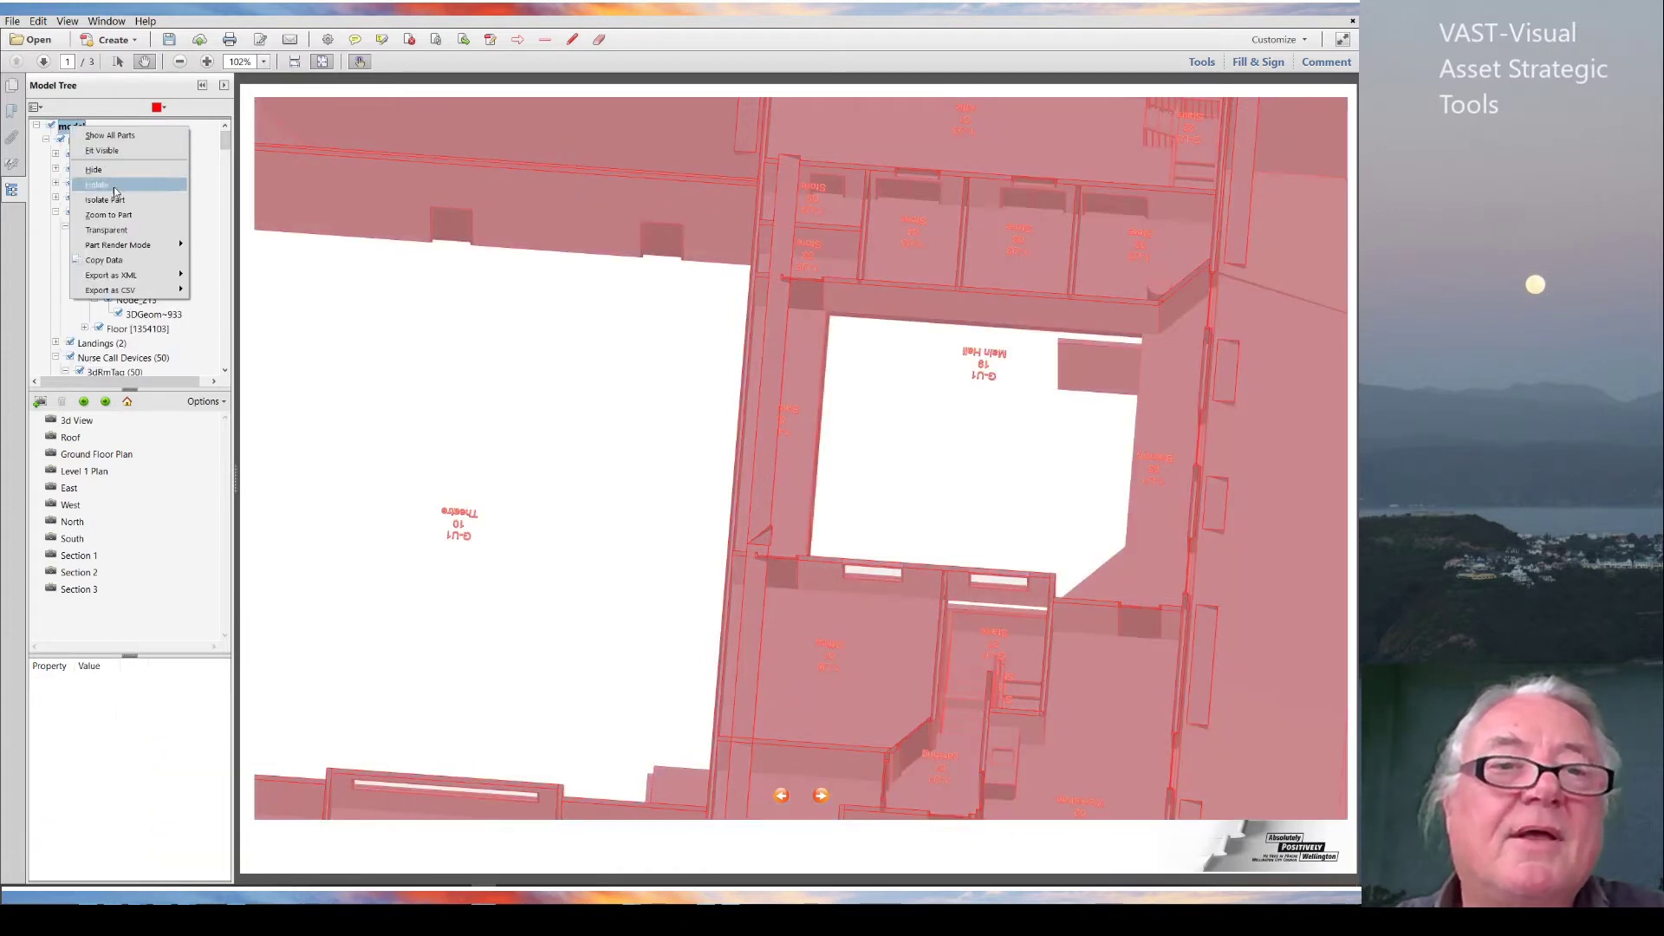
pyautogui.moveTo(138, 292)
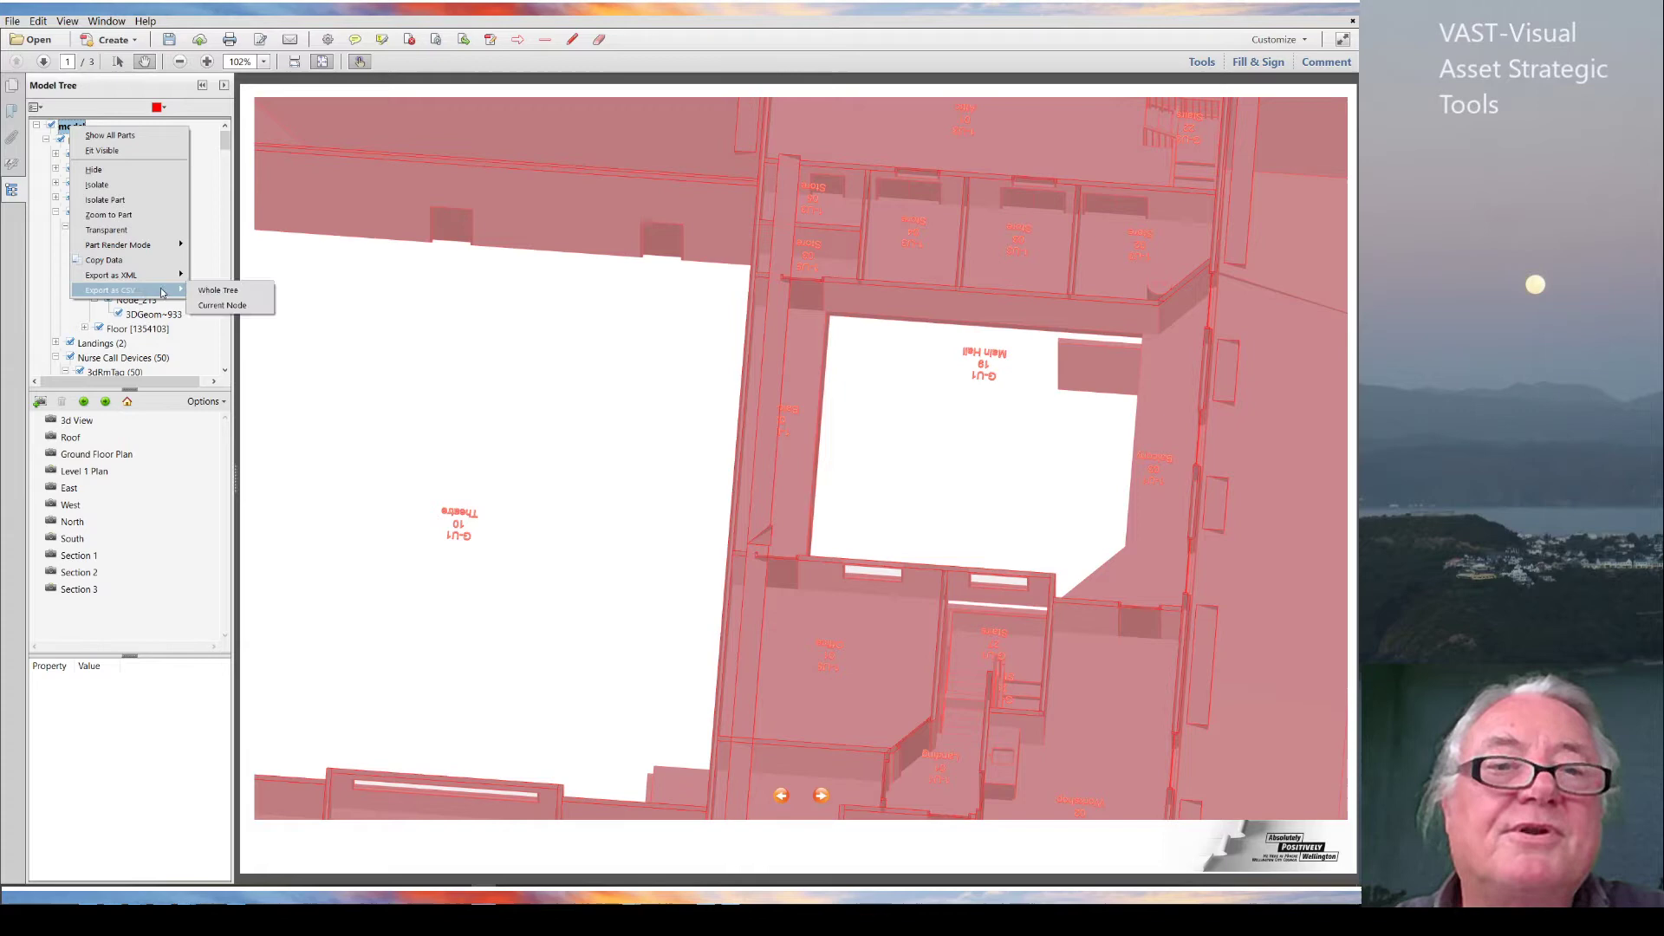
pyautogui.click(212, 290)
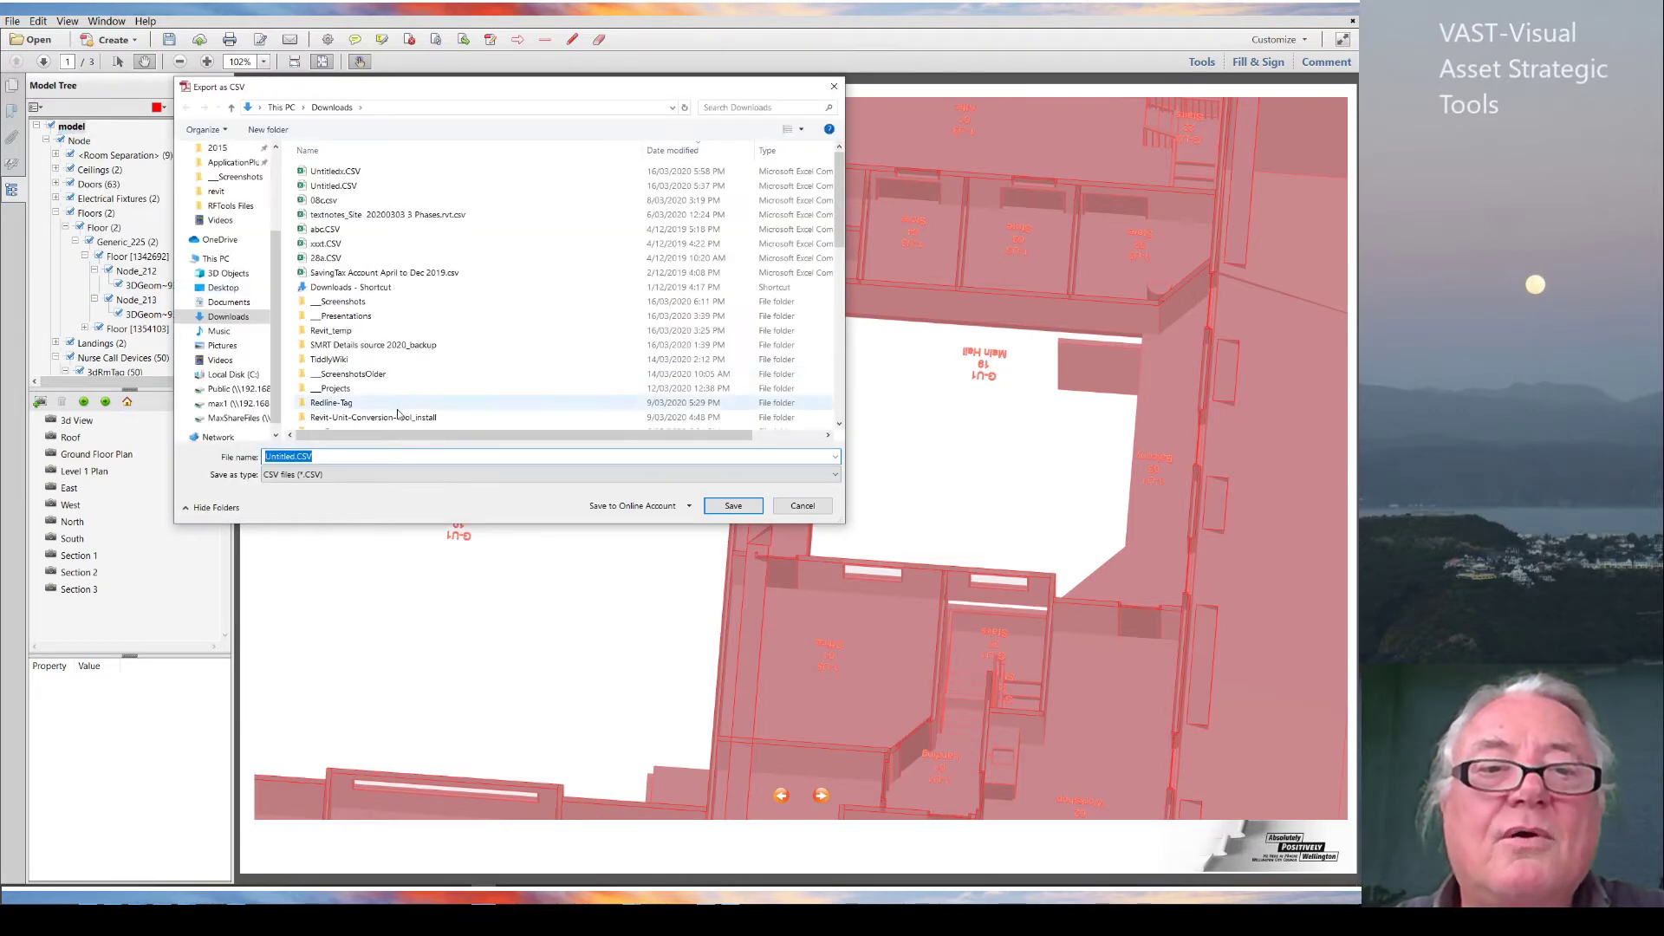
pyautogui.click(726, 506)
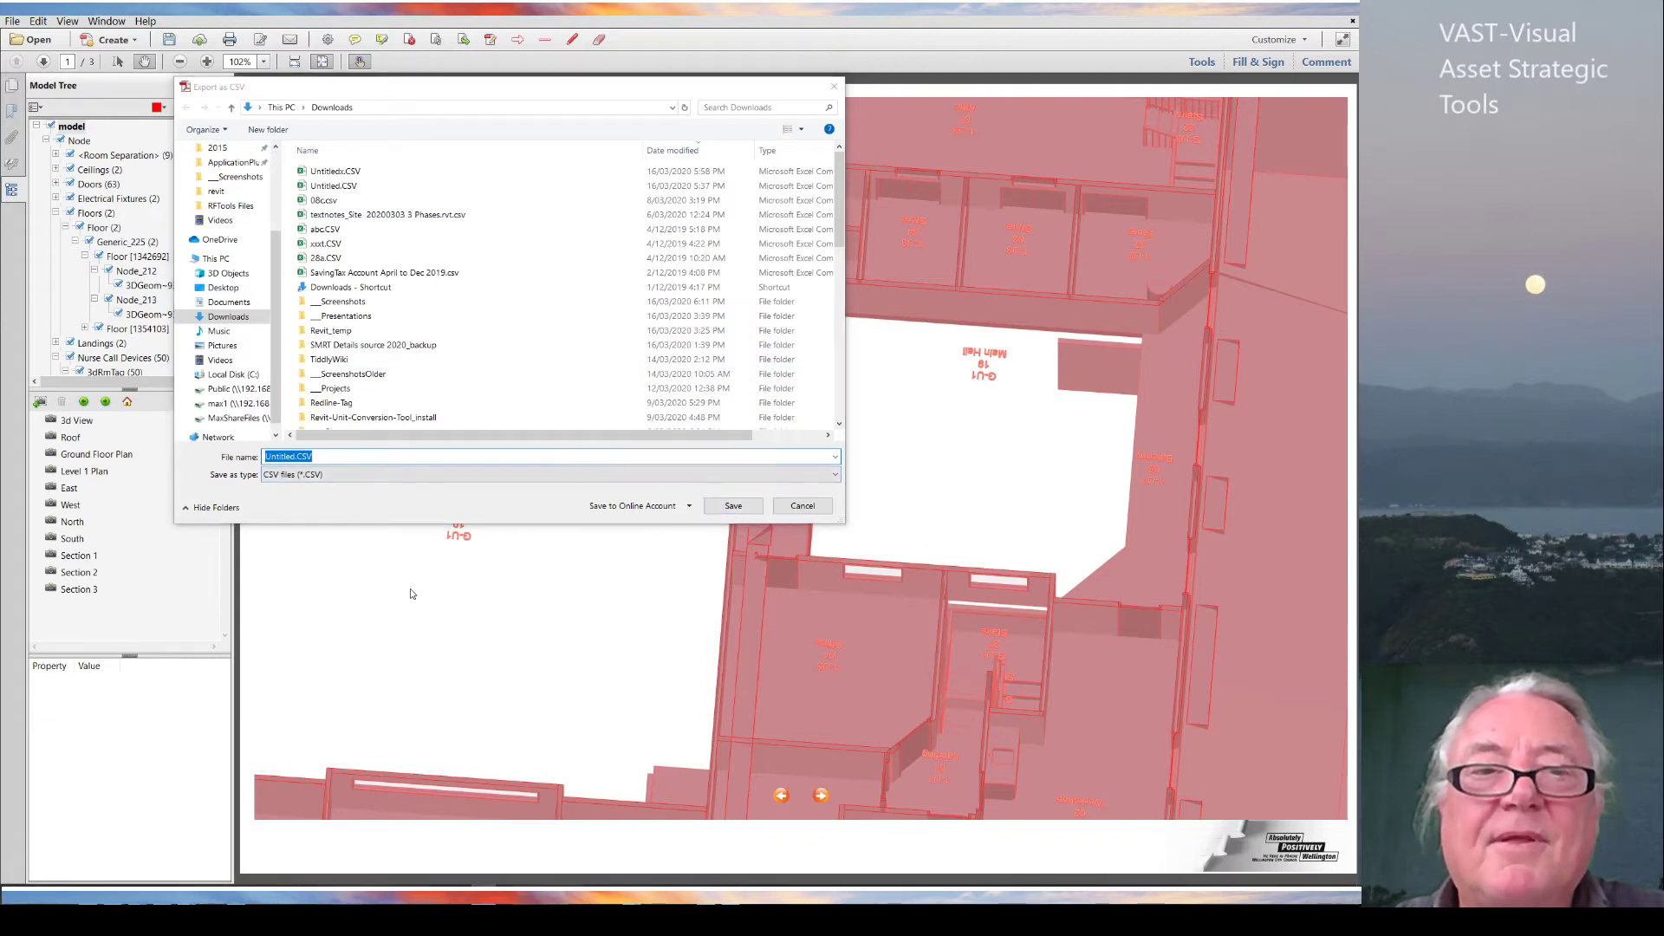
pyautogui.click(683, 500)
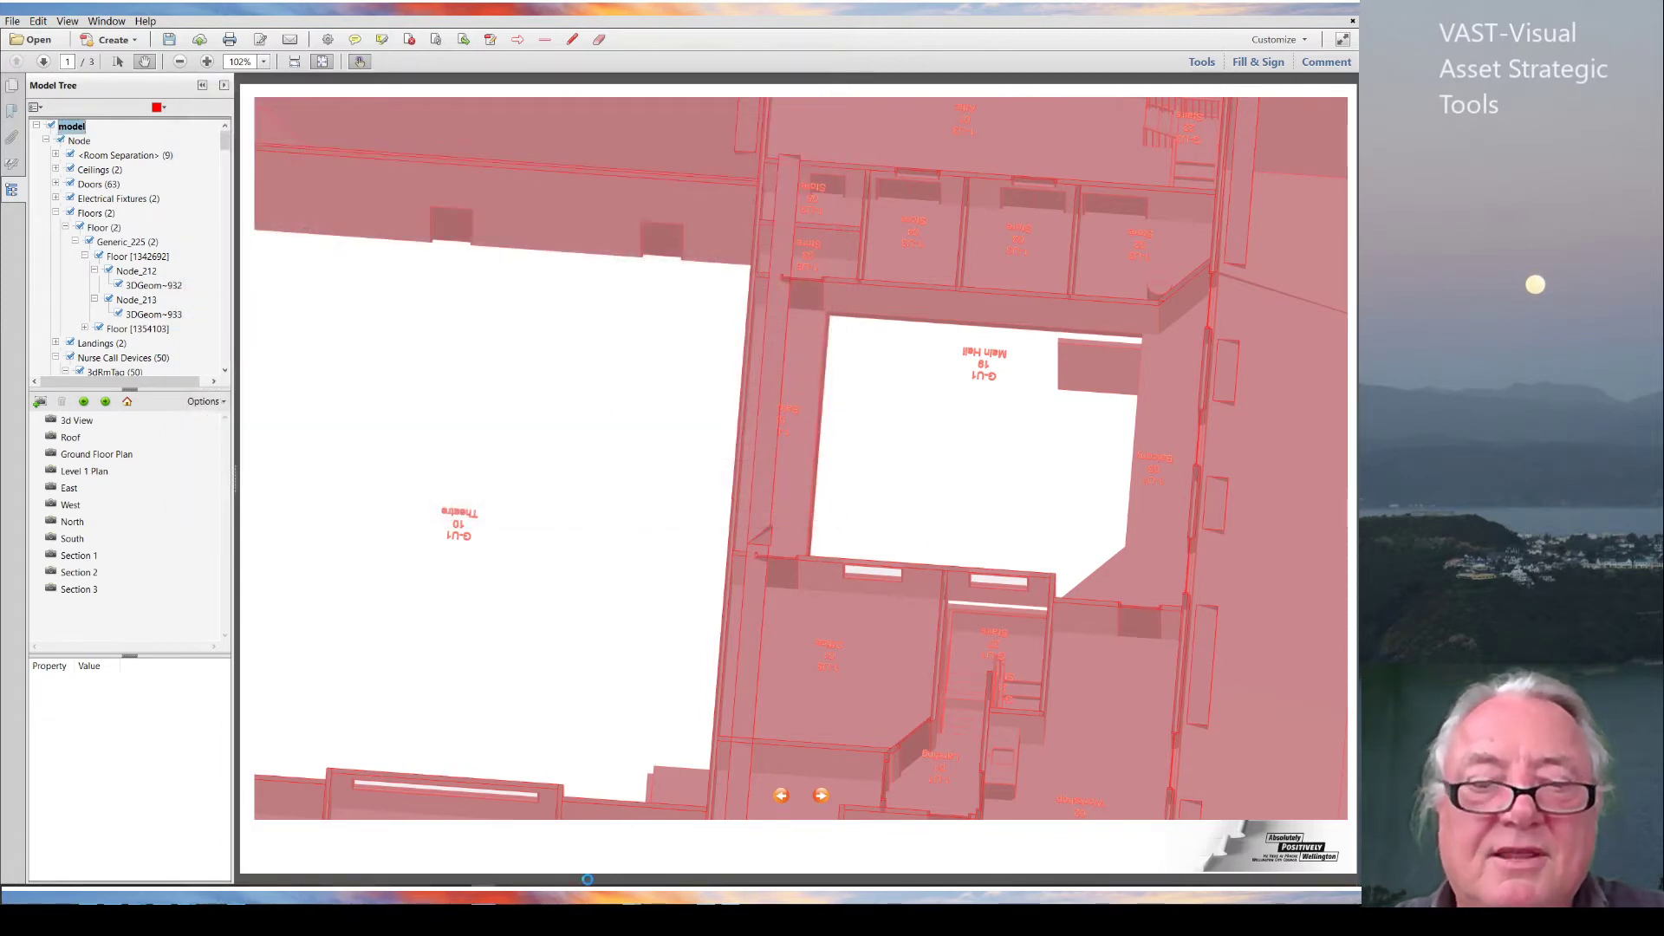
# Step: Switch to the ImportCSVfromPDF workbook in Excel and delete the previously imported data from the MacroSheet
pyautogui.click(632, 897)
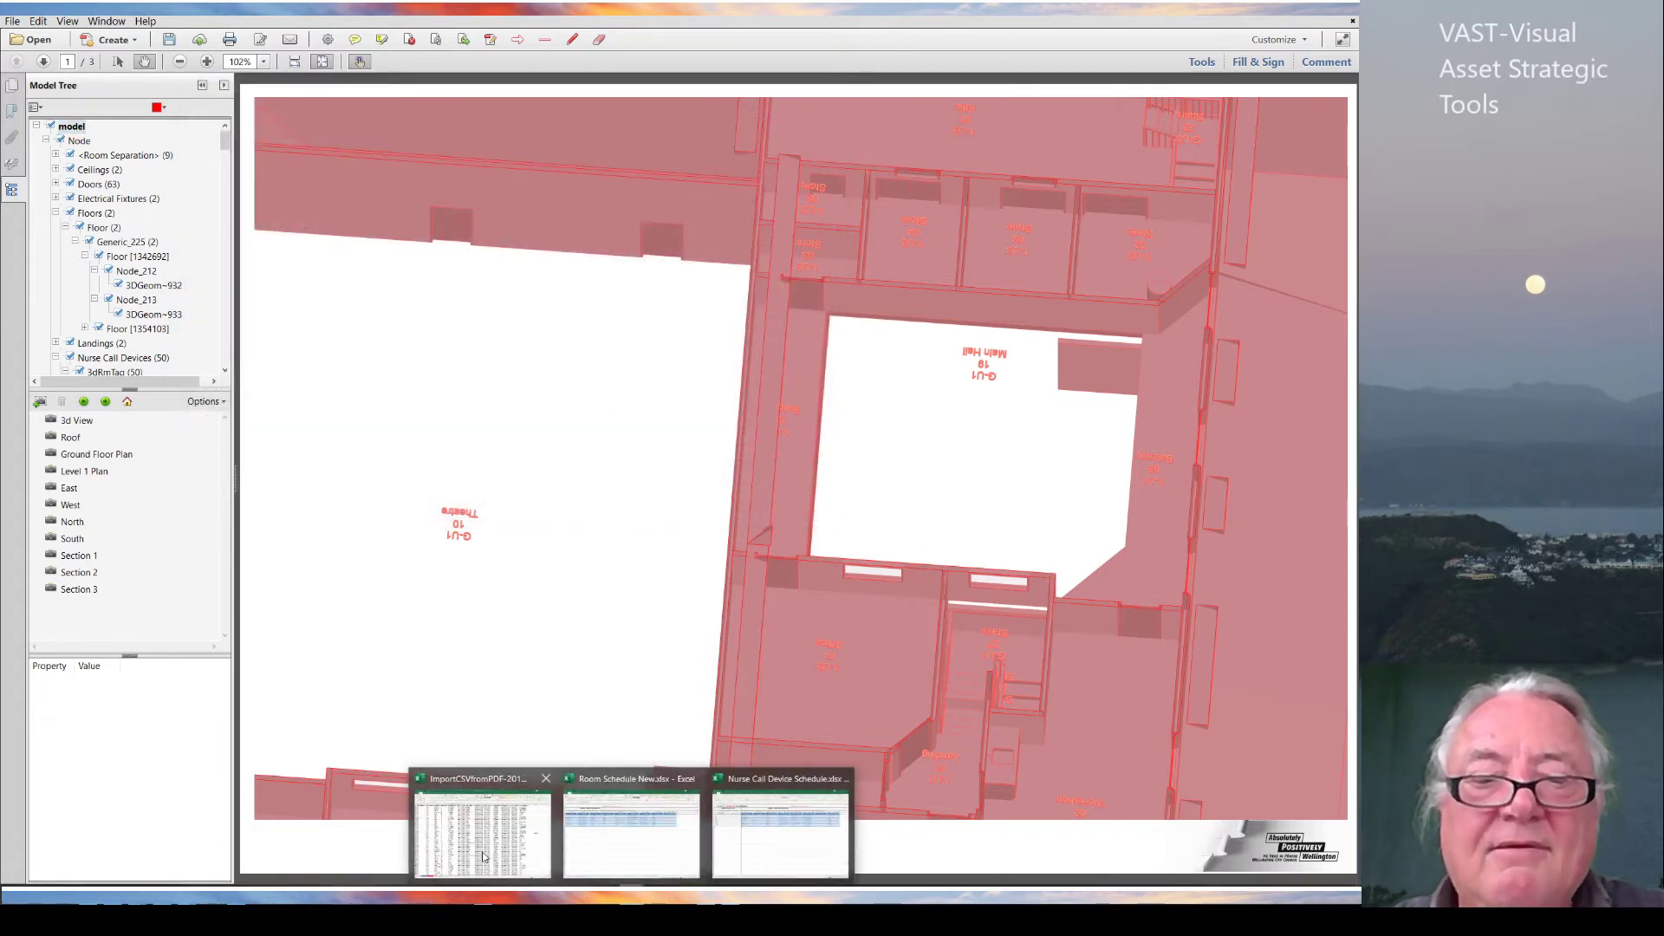
pyautogui.click(480, 851)
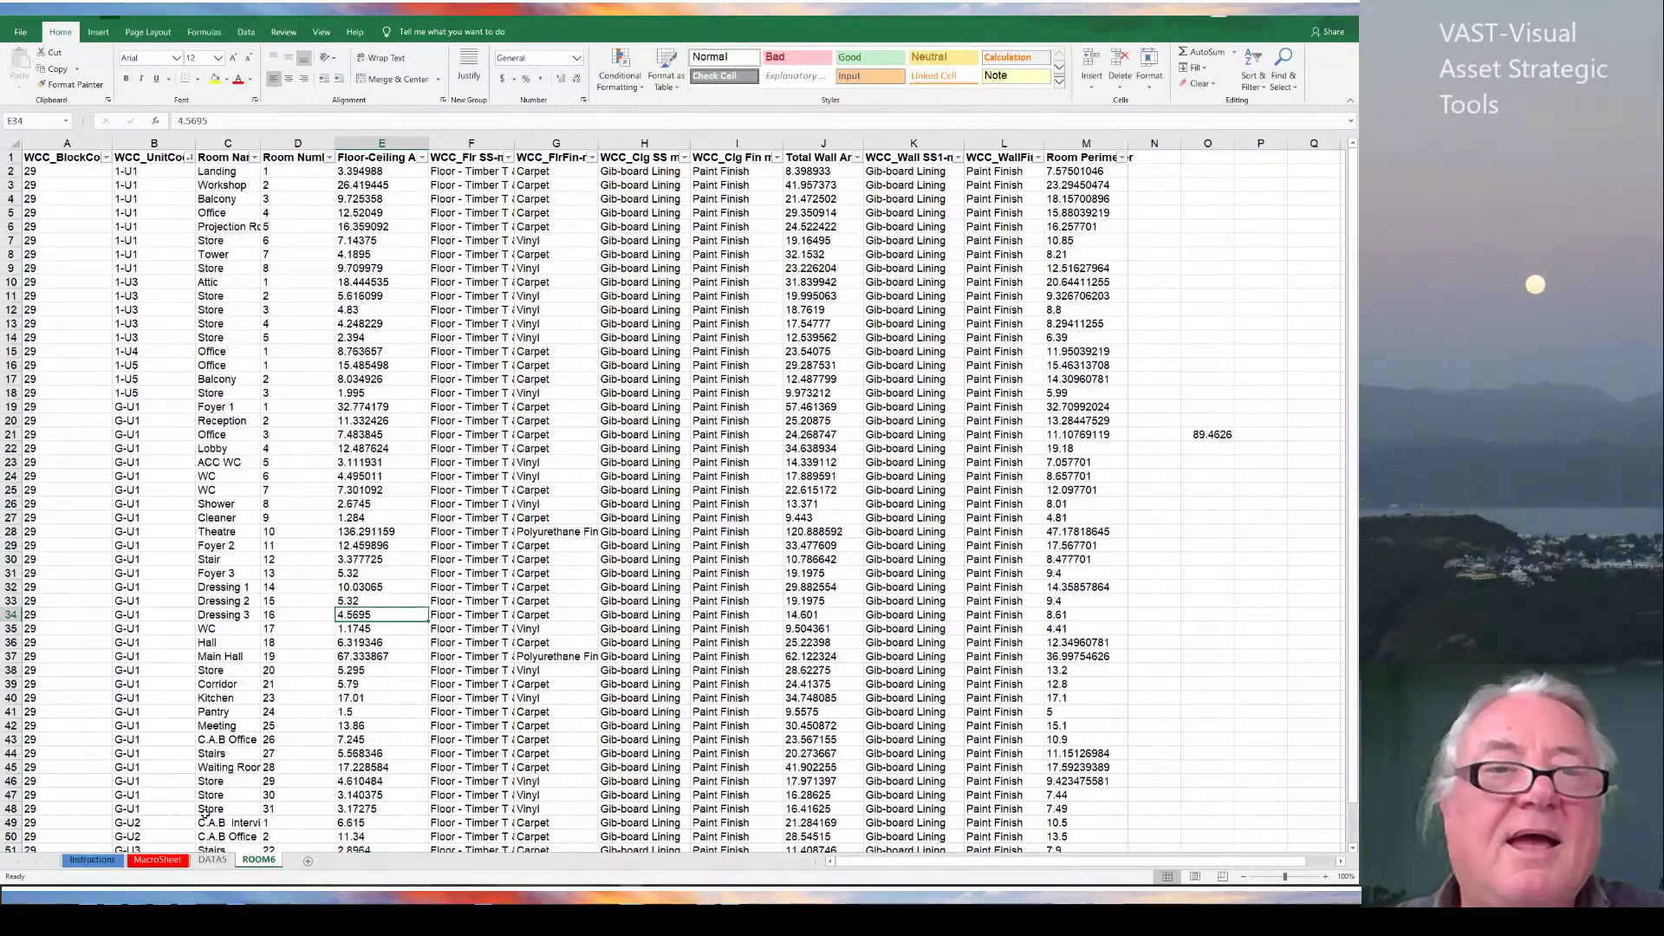
pyautogui.click(160, 862)
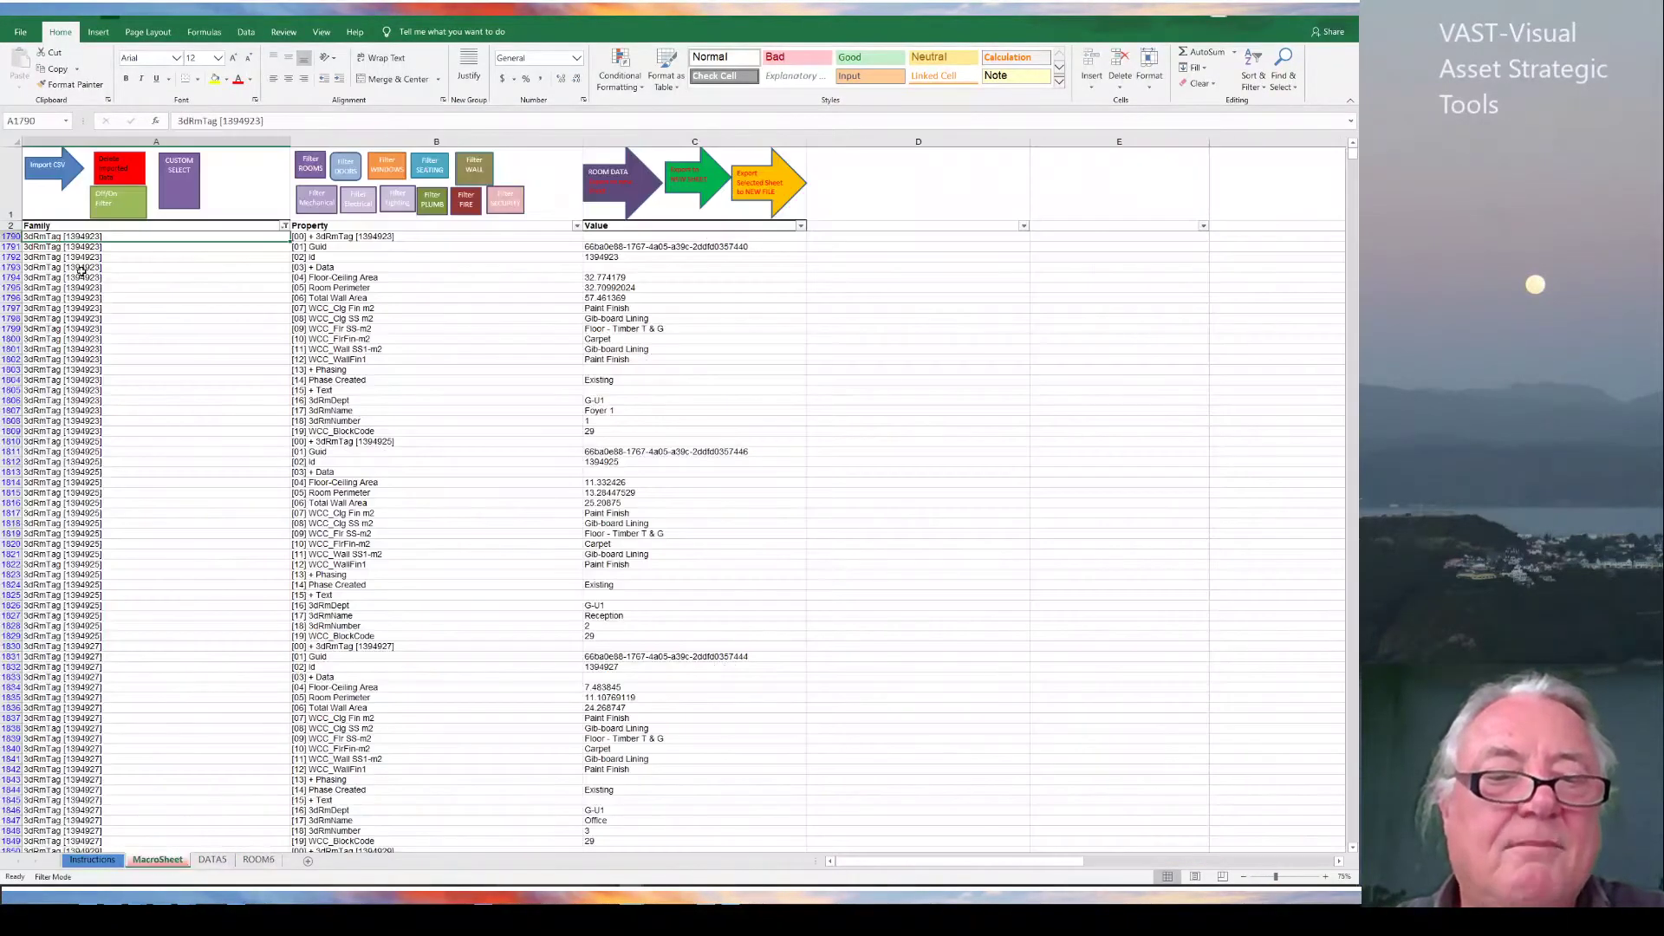
pyautogui.click(118, 167)
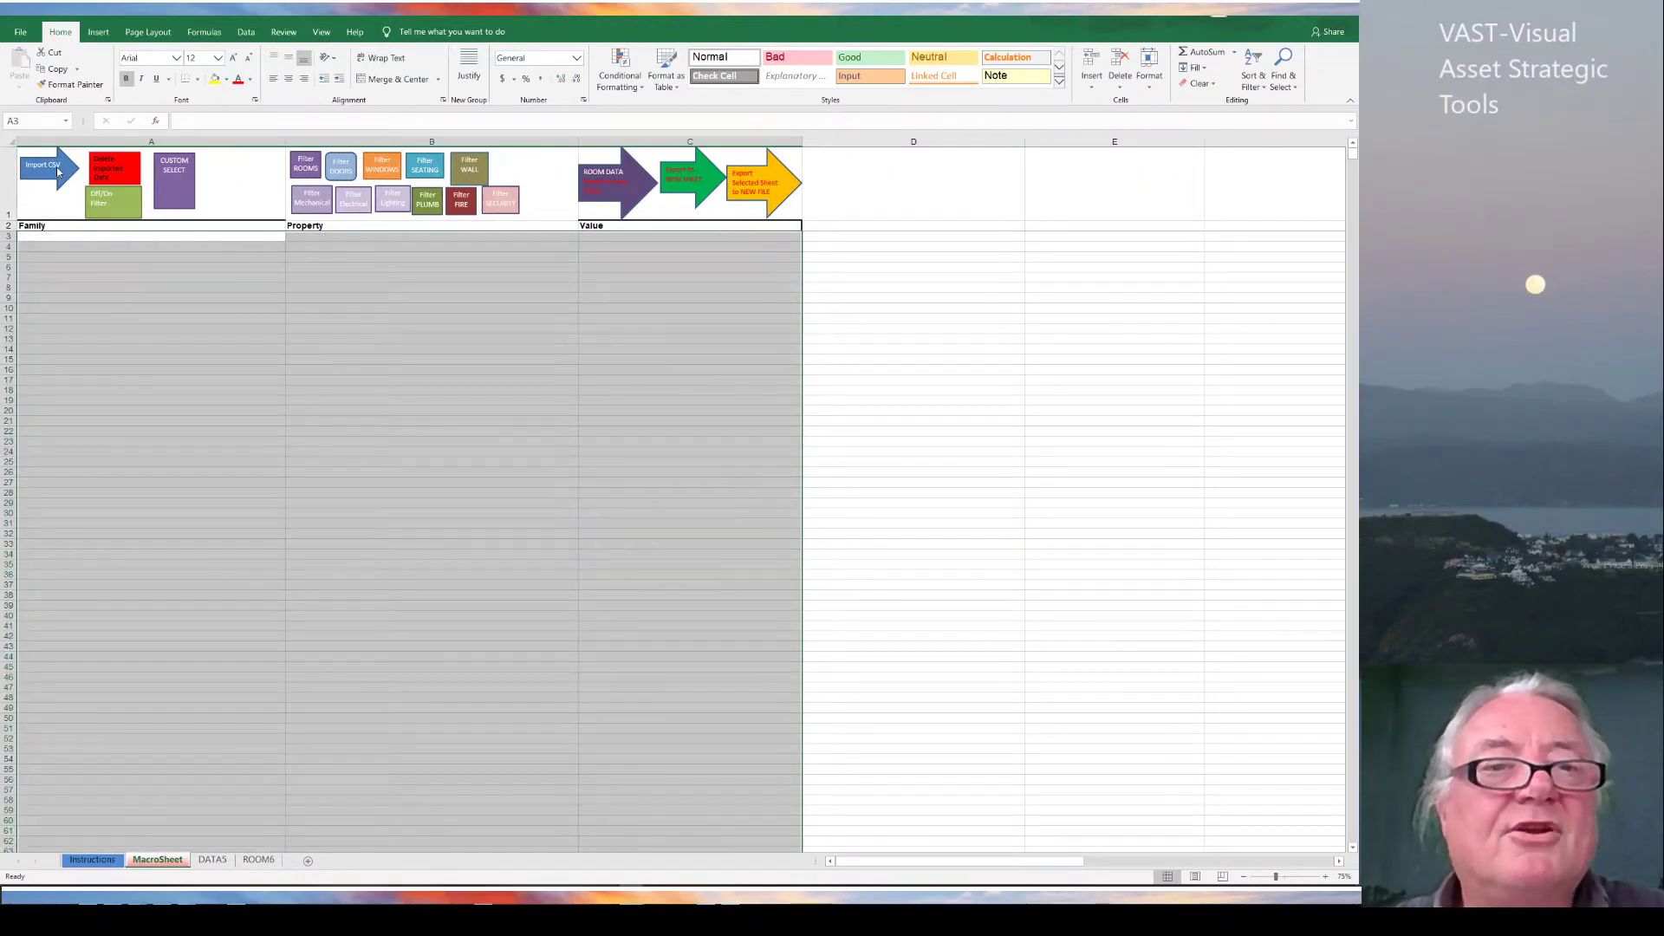
# Step: Import Untitled.CSV from the Downloads folder into the MacroSheet with the workbook's CSV import macro
pyautogui.click(55, 166)
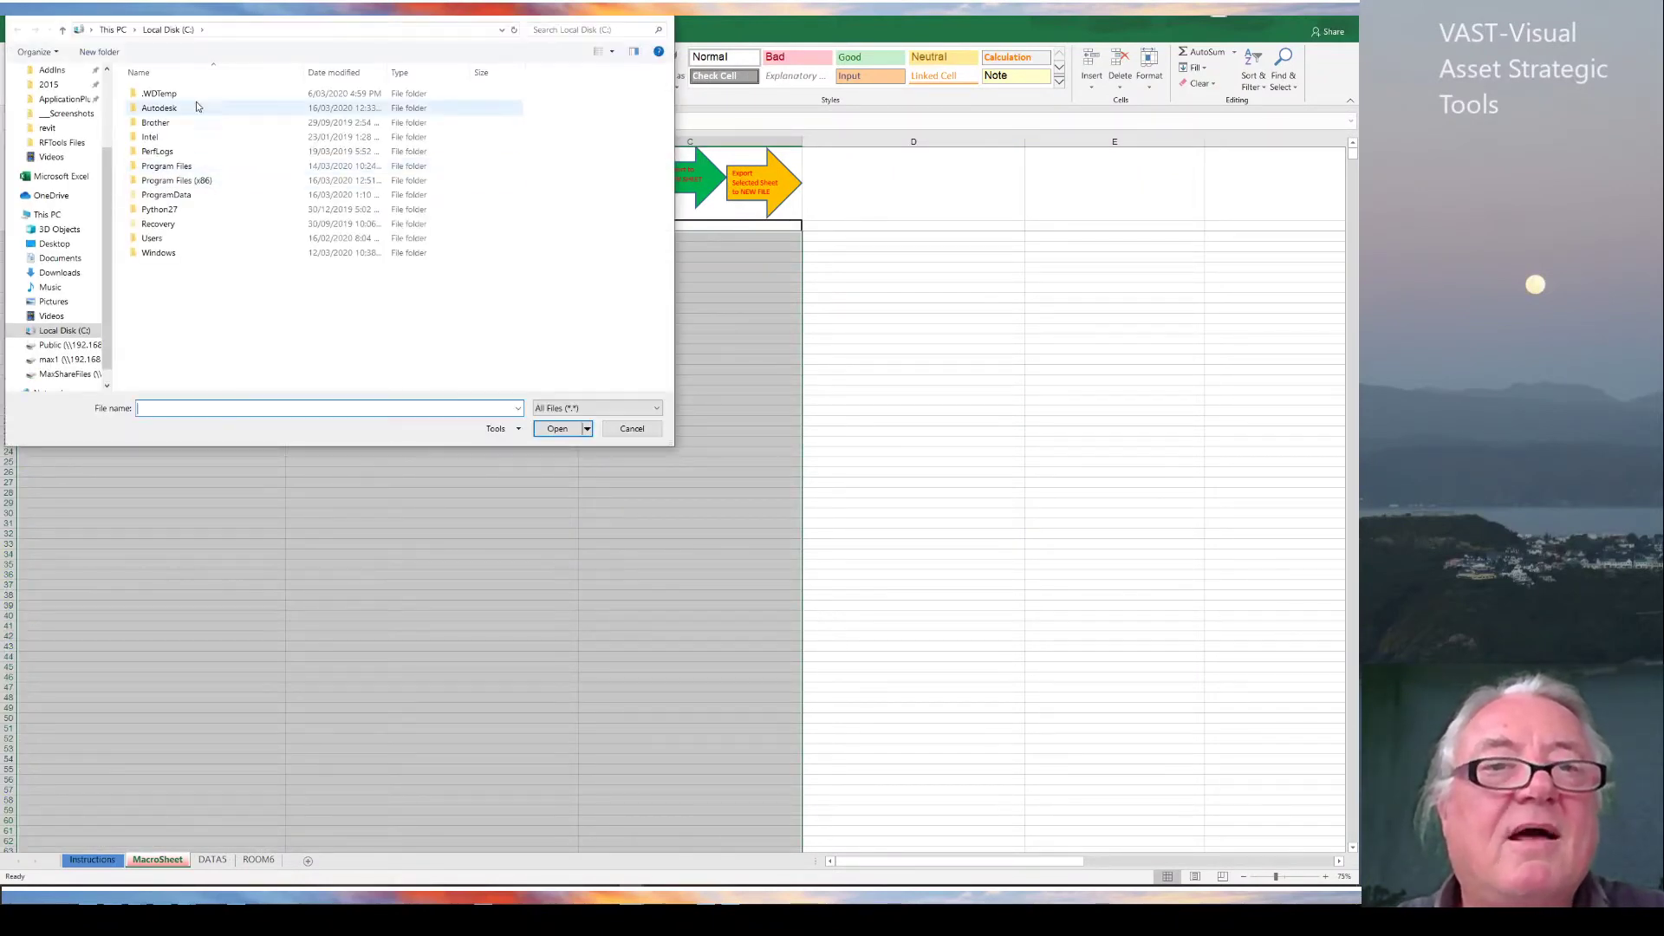
pyautogui.doubleClick(278, 290)
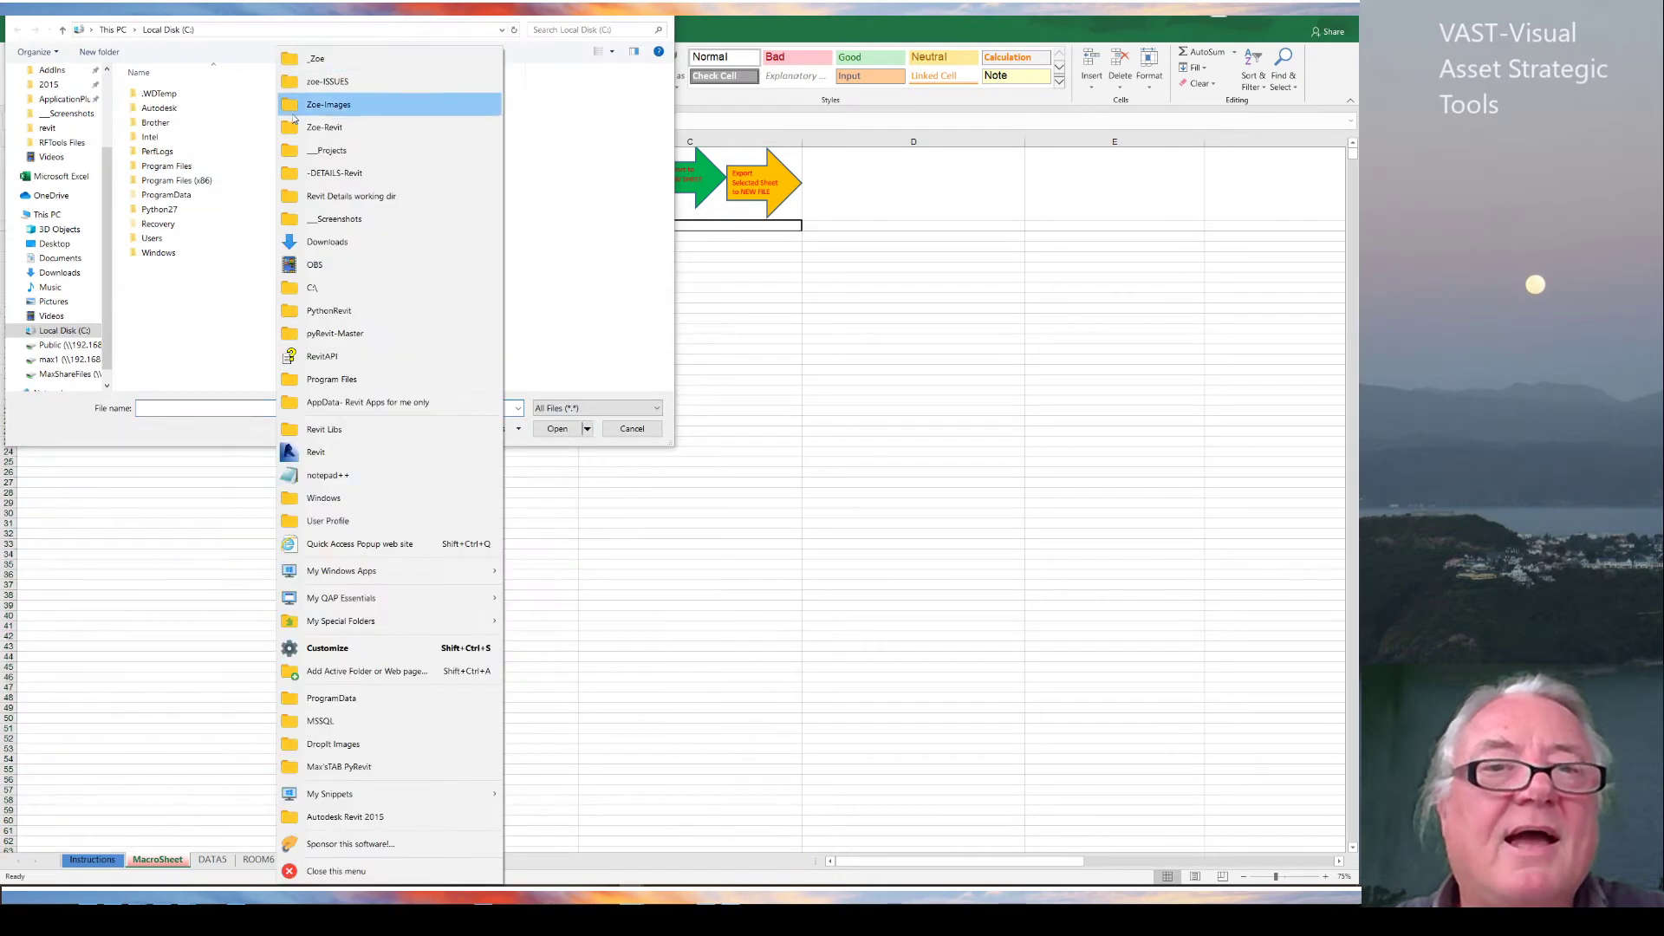
pyautogui.click(315, 242)
pyautogui.press('Return')
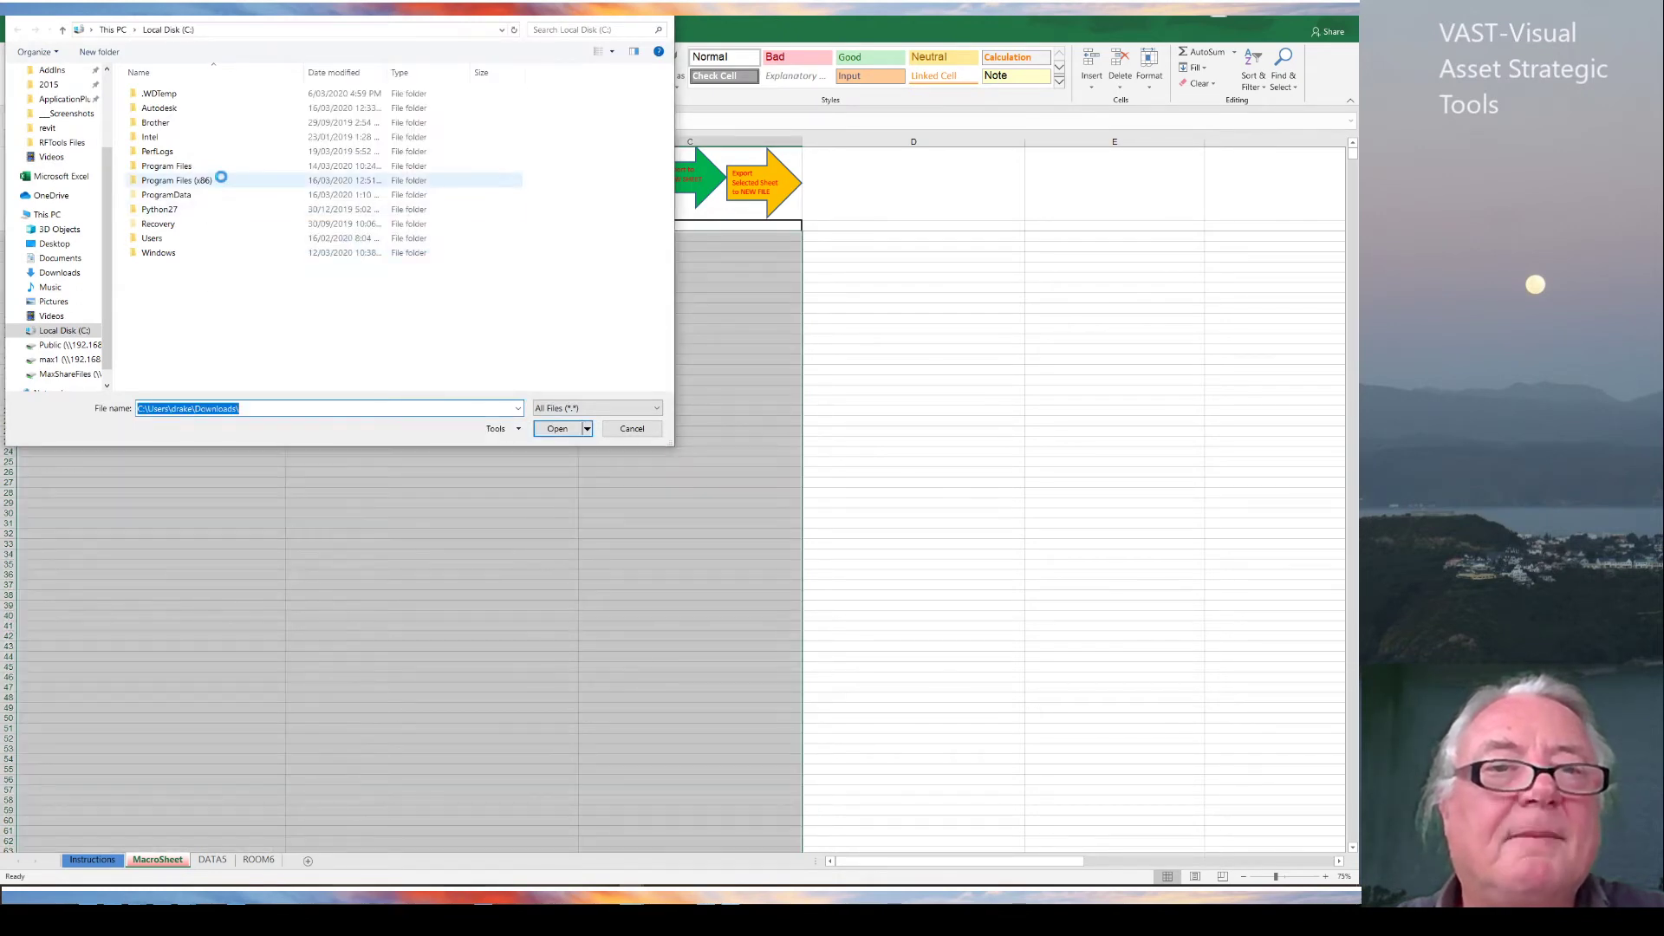
pyautogui.click(193, 95)
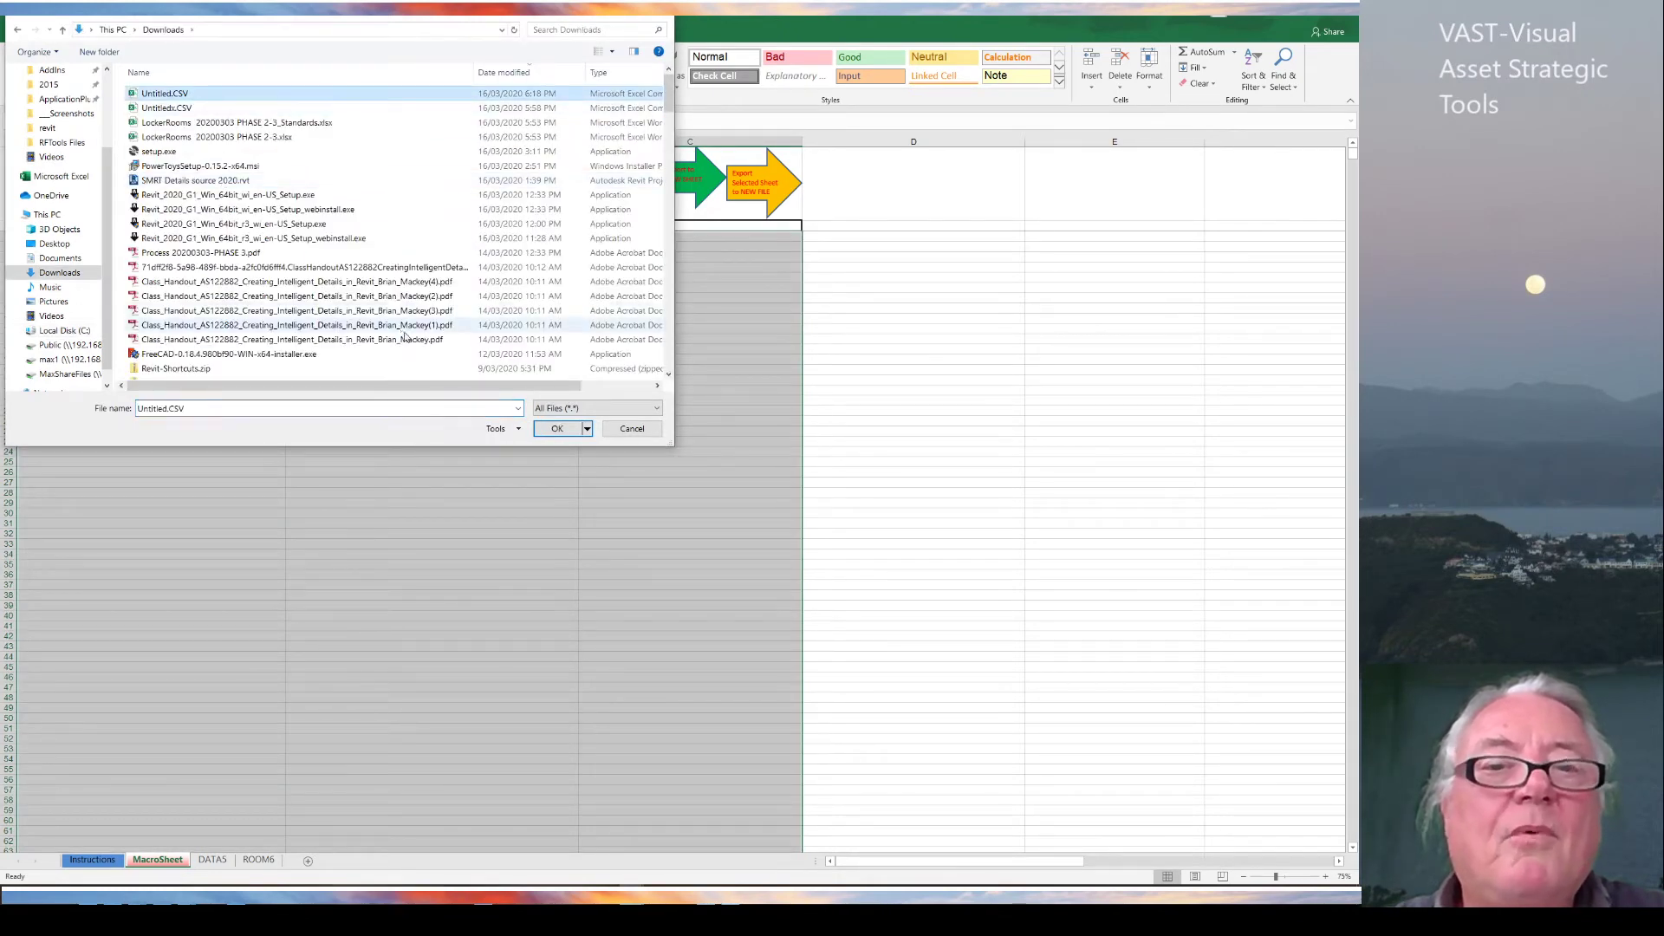
pyautogui.click(558, 428)
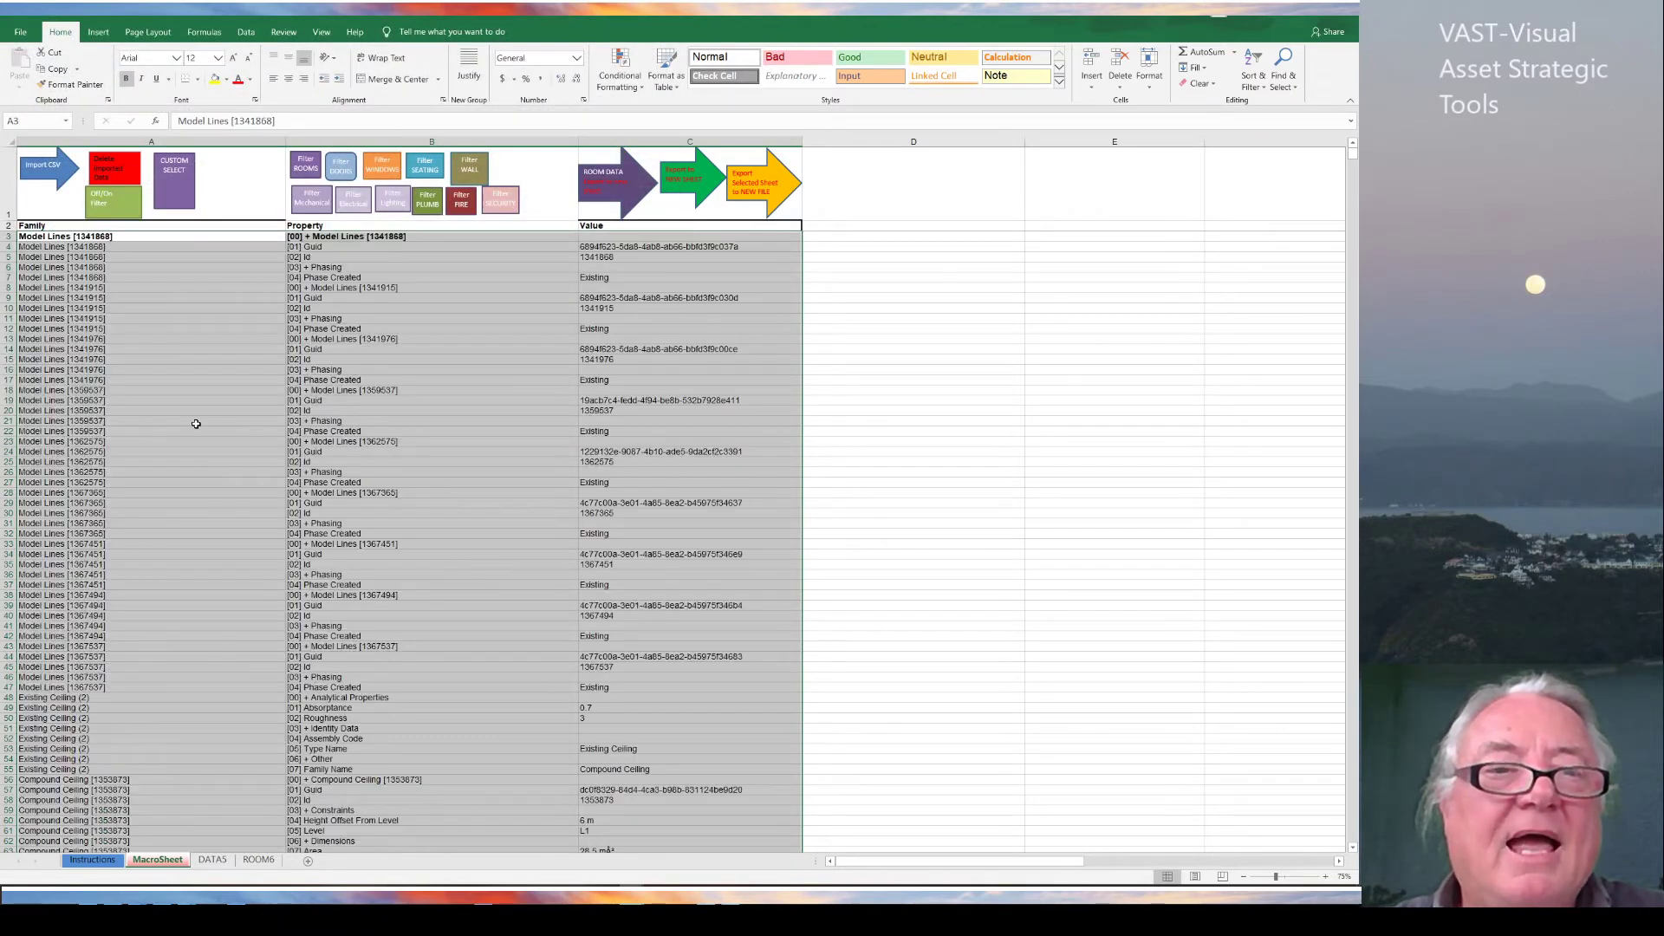
# Step: Check the imported rows down to the last one, then filter them for rooms and generate a room data sheet
pyautogui.click(127, 411)
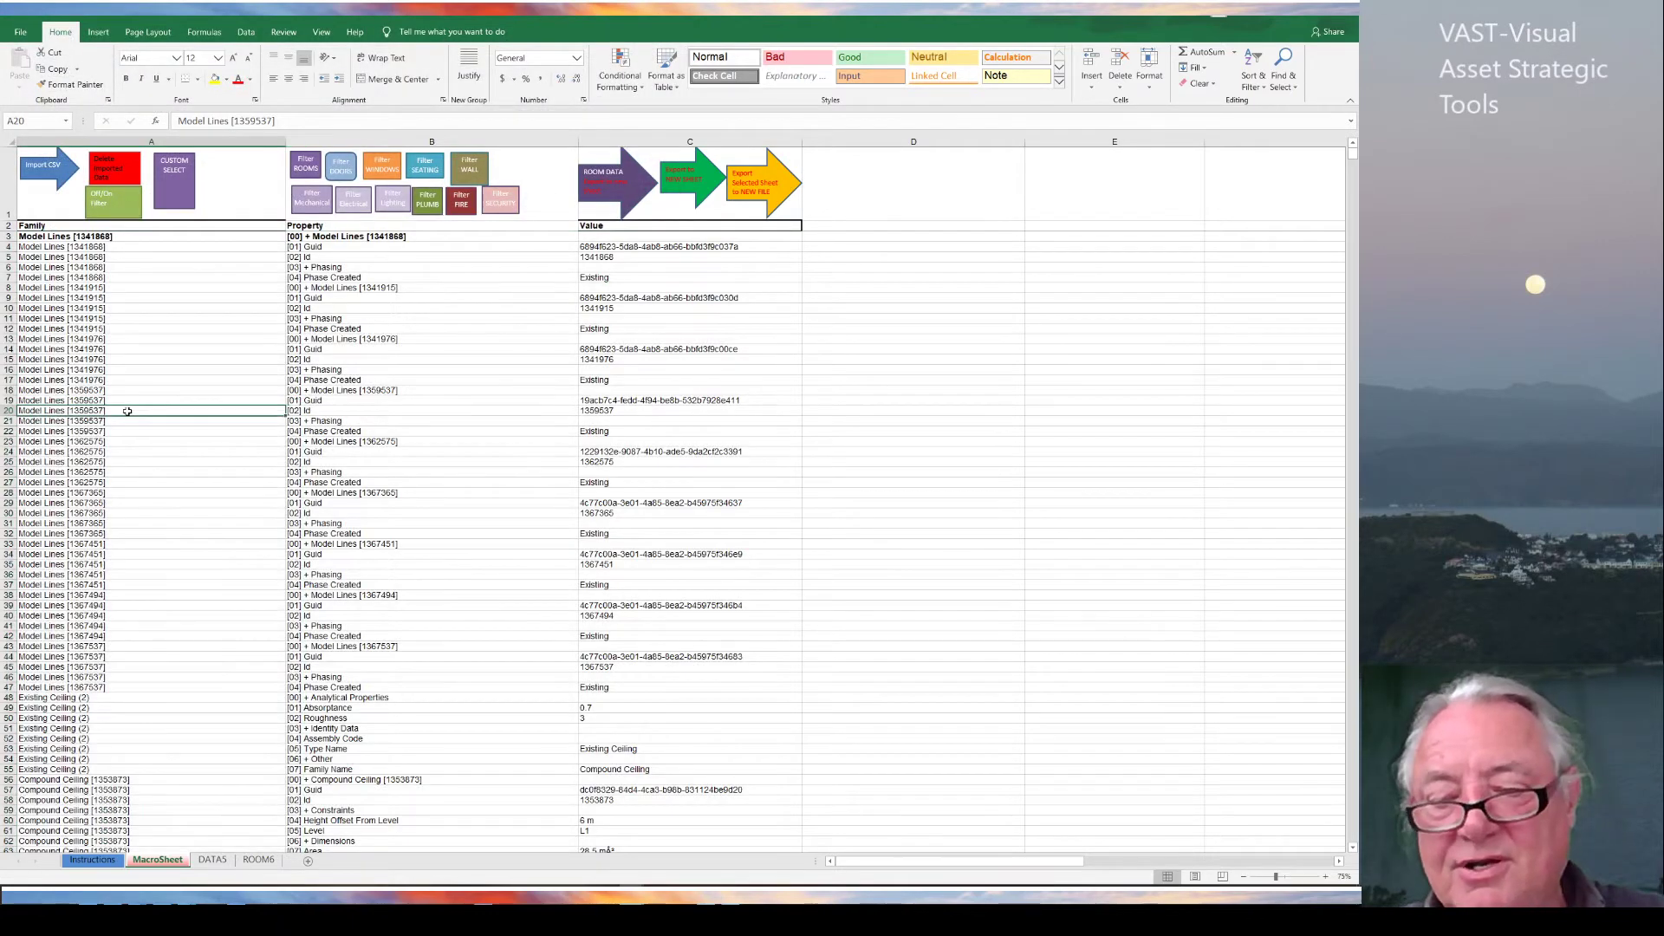
pyautogui.hotkey('ctrl', 'Down')
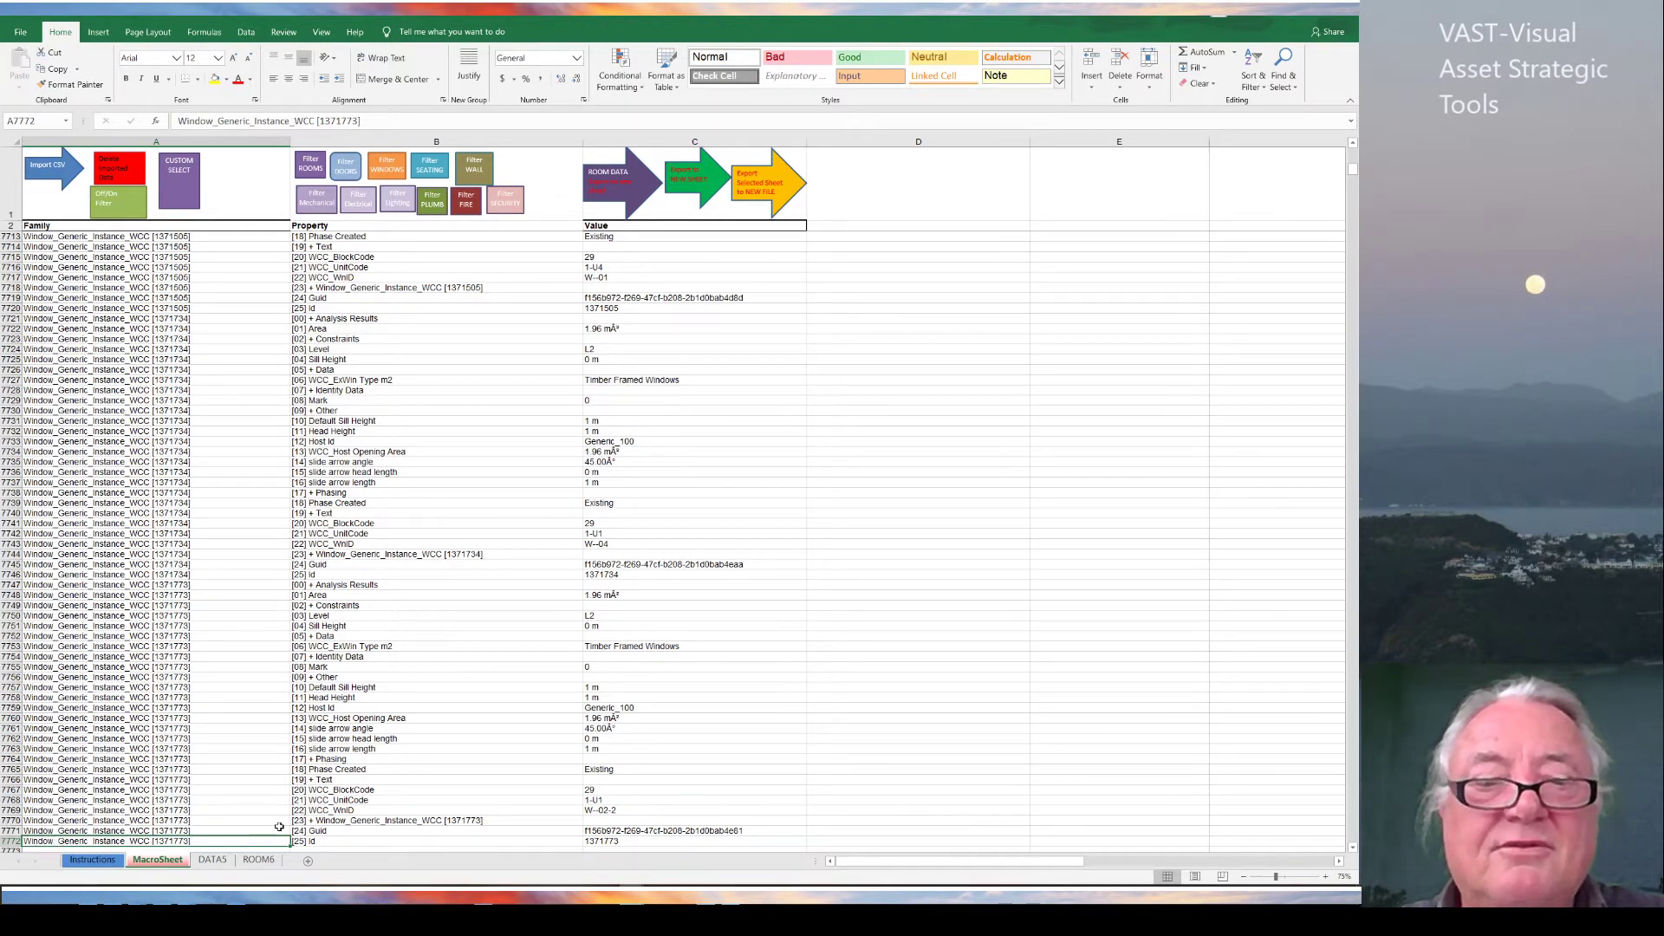
pyautogui.moveTo(310, 820); pyautogui.dragTo(311, 554)
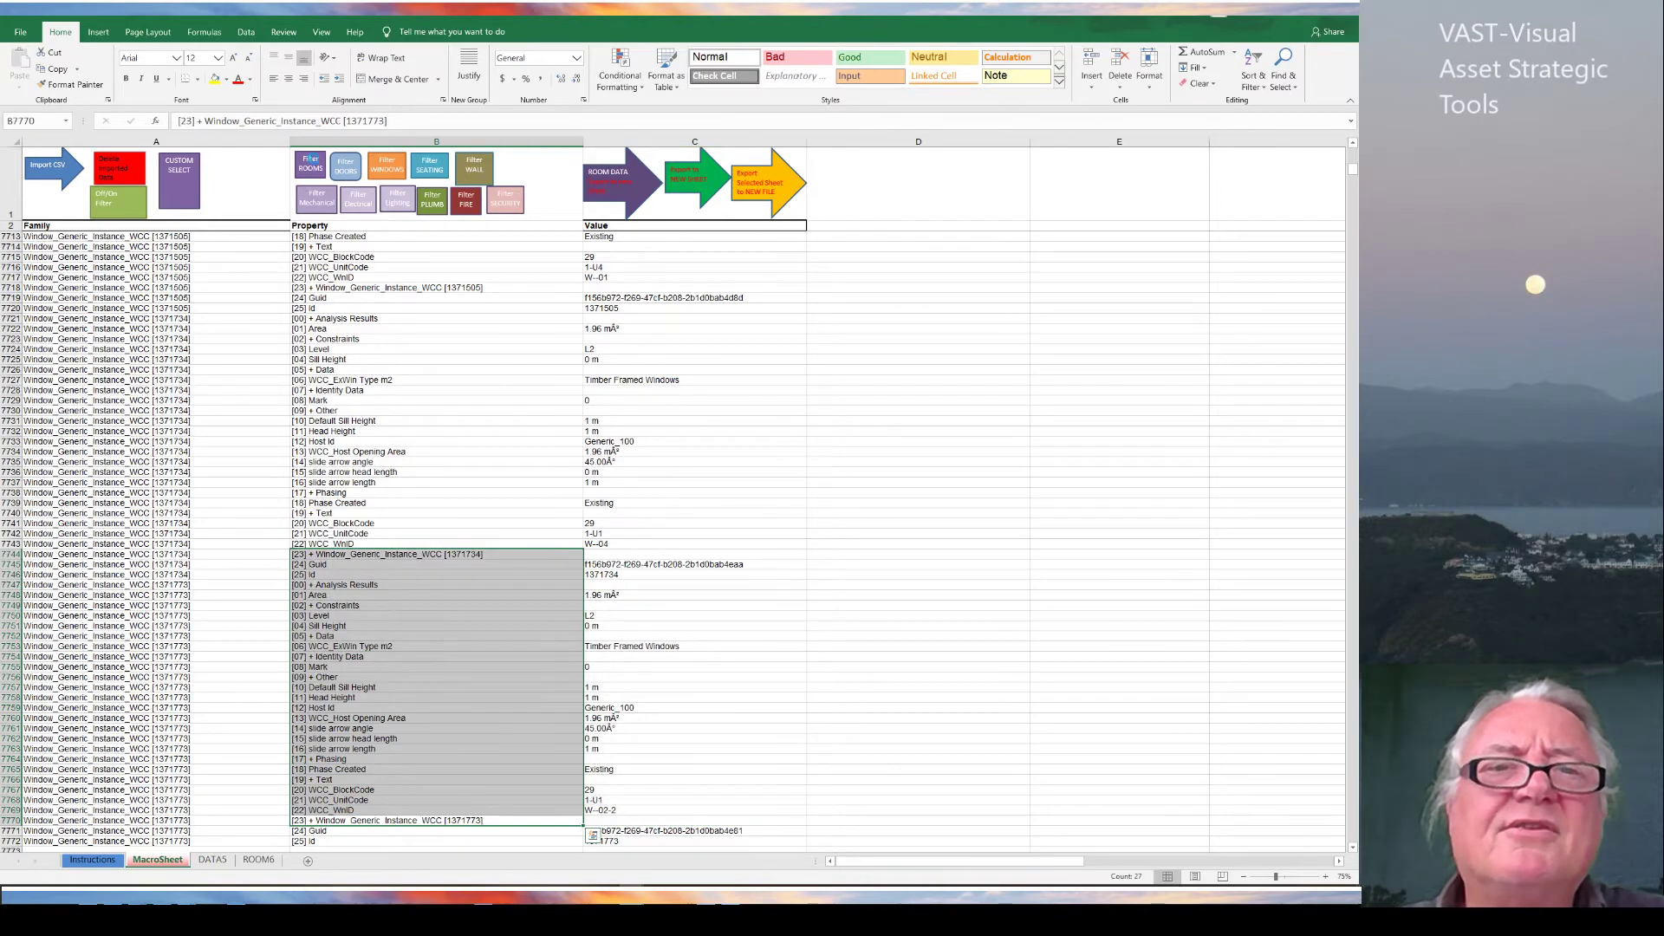
pyautogui.click(313, 160)
pyautogui.click(615, 187)
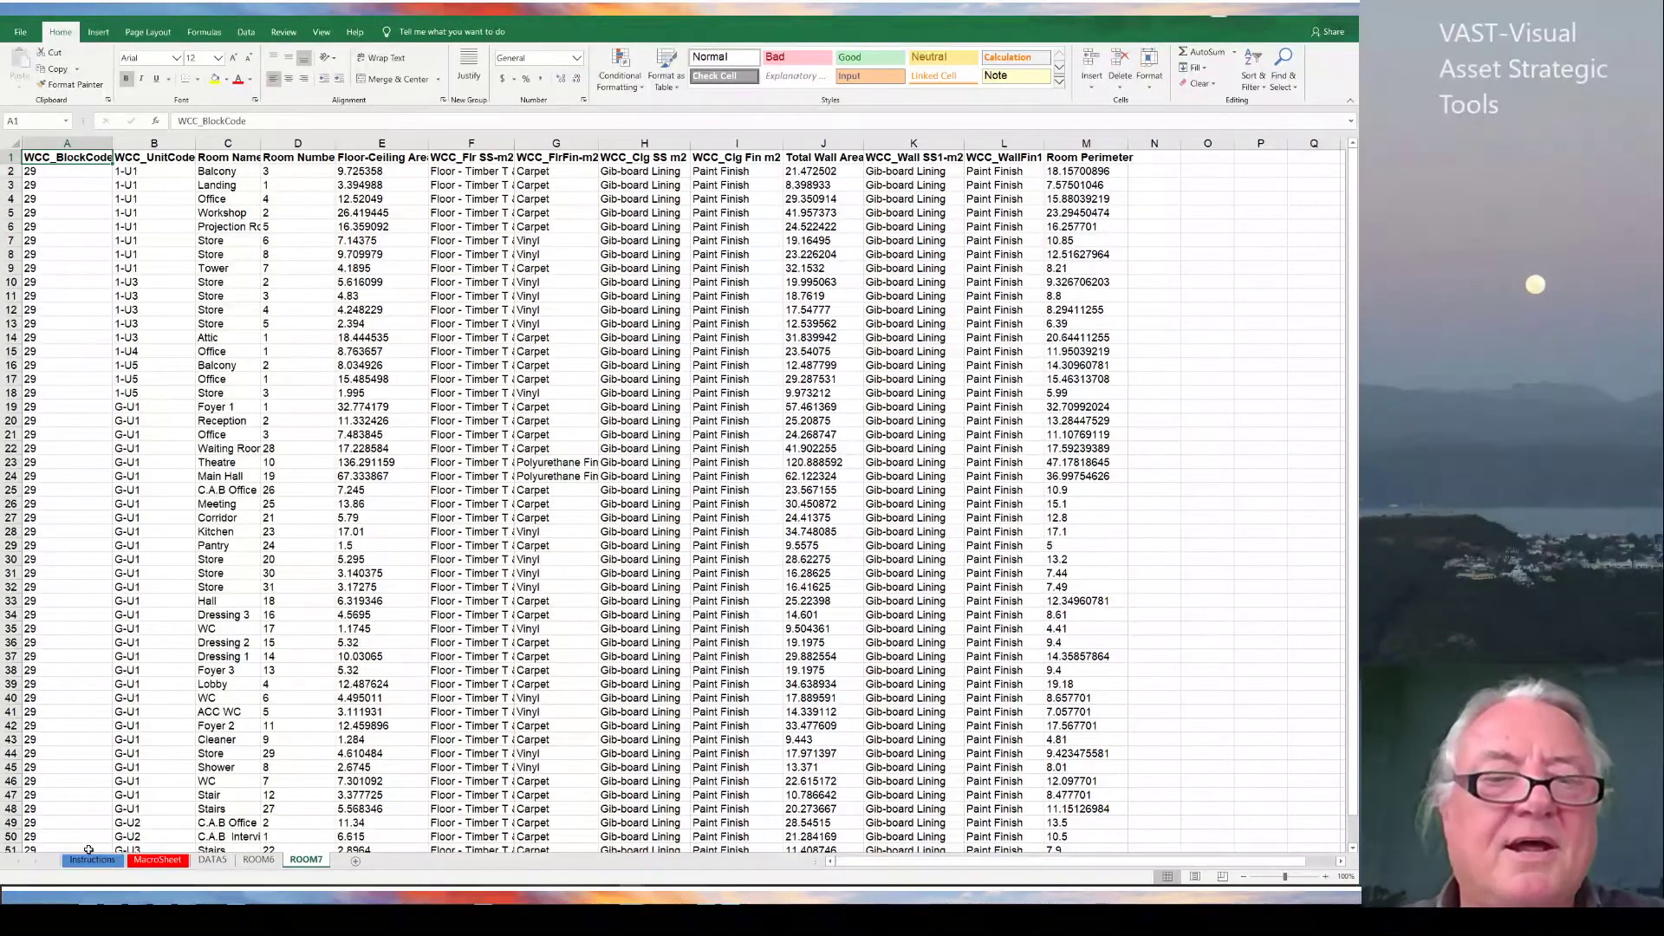
# Step: Filter the imported rows in the MacroSheet for doors and generate a door data sheet from them
pyautogui.click(157, 860)
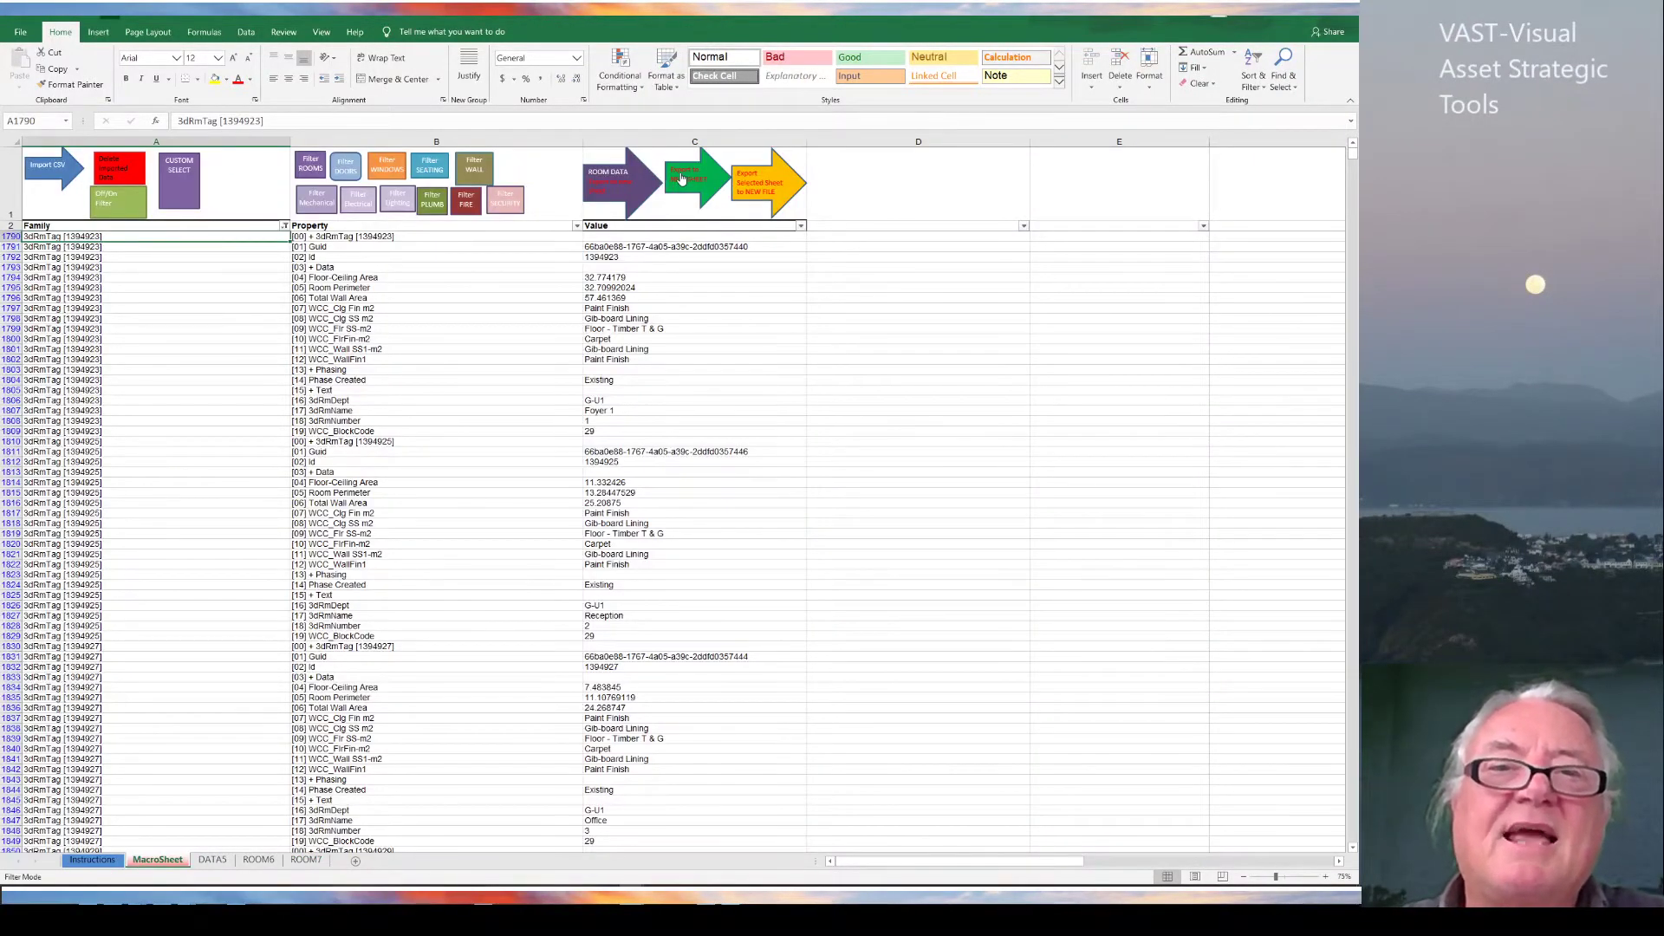
pyautogui.click(345, 170)
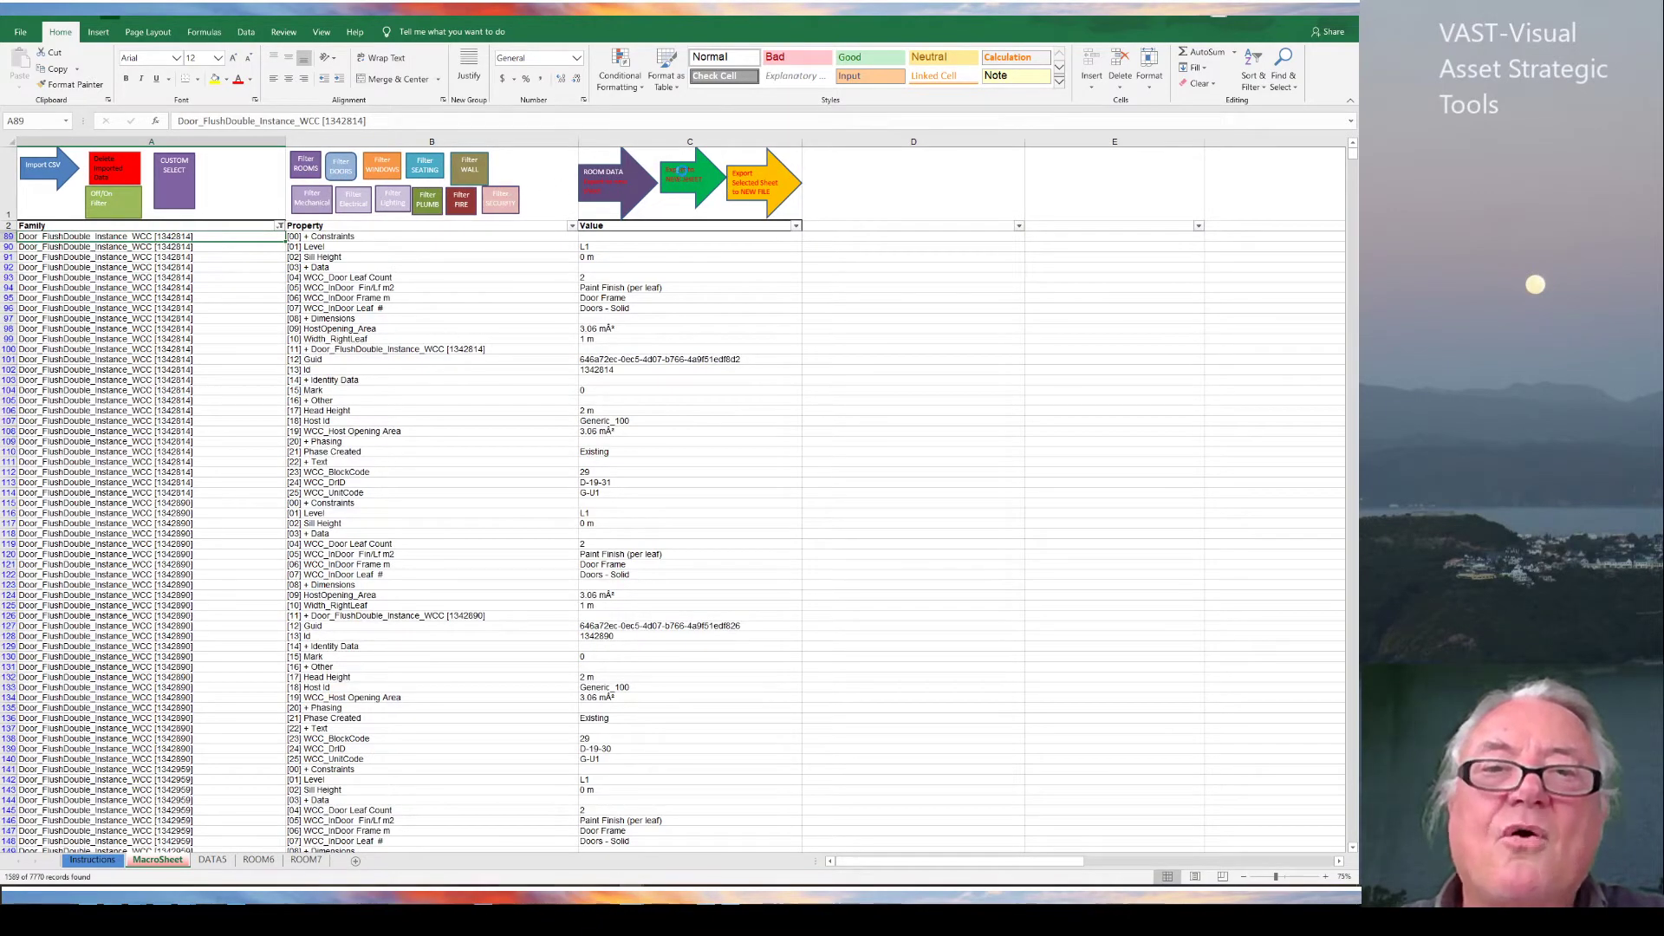
pyautogui.click(680, 171)
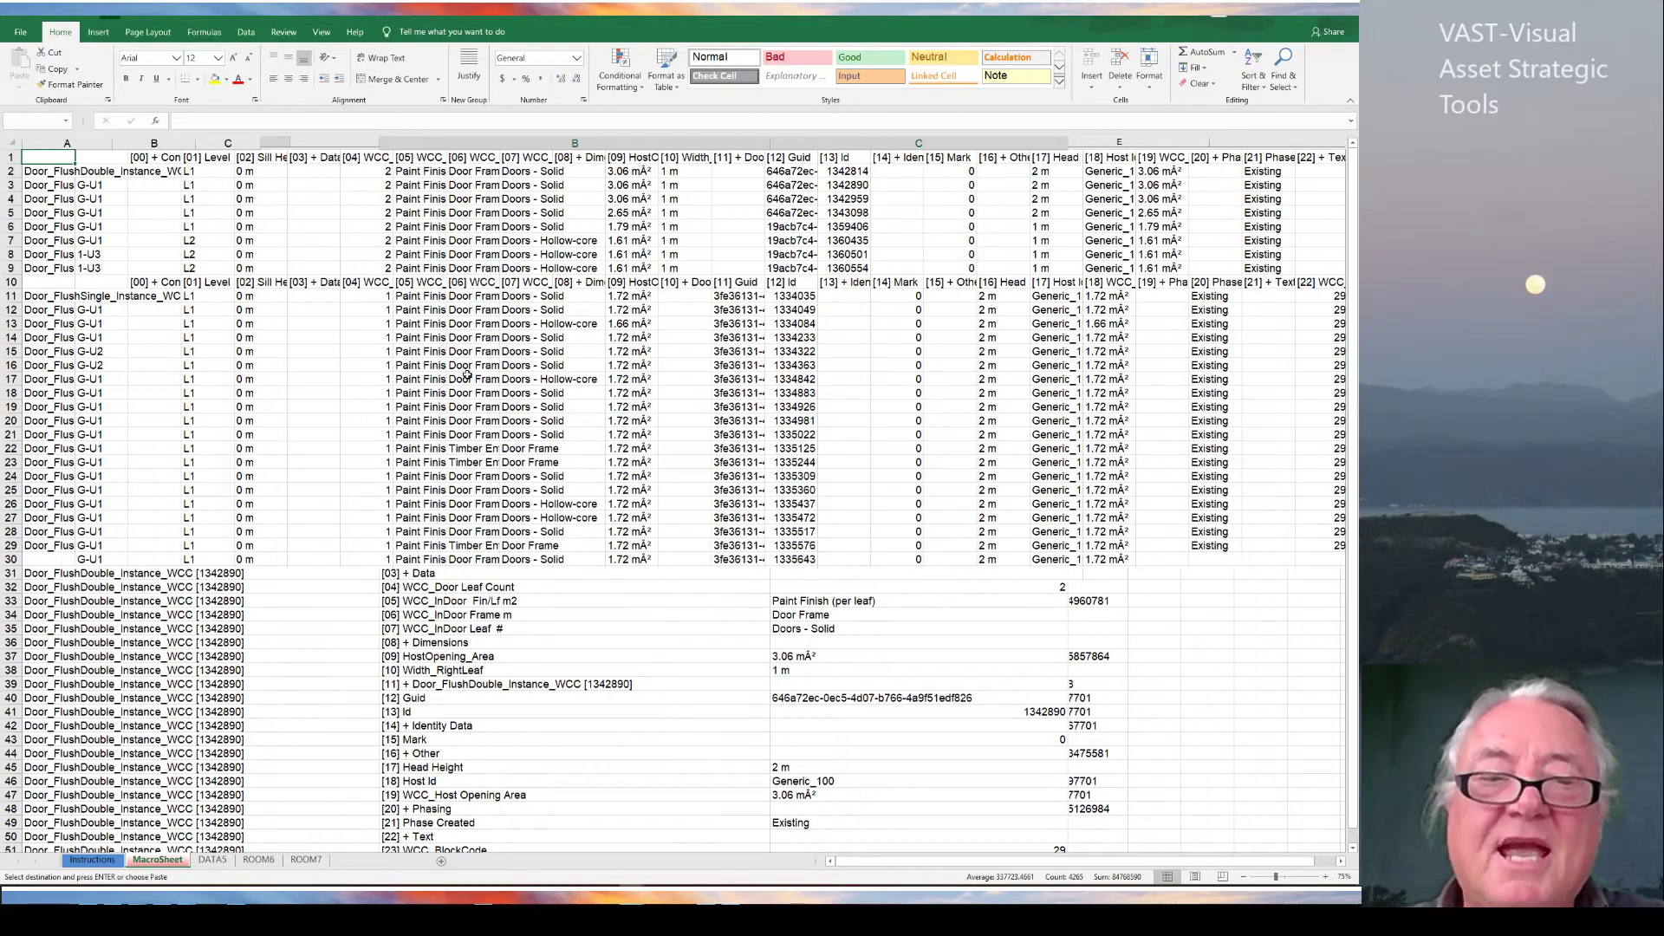
# Step: Add filters to the ROOM7 header row, then sort by Room Number smallest to largest and by WCC_UnitCode A to Z
pyautogui.click(299, 861)
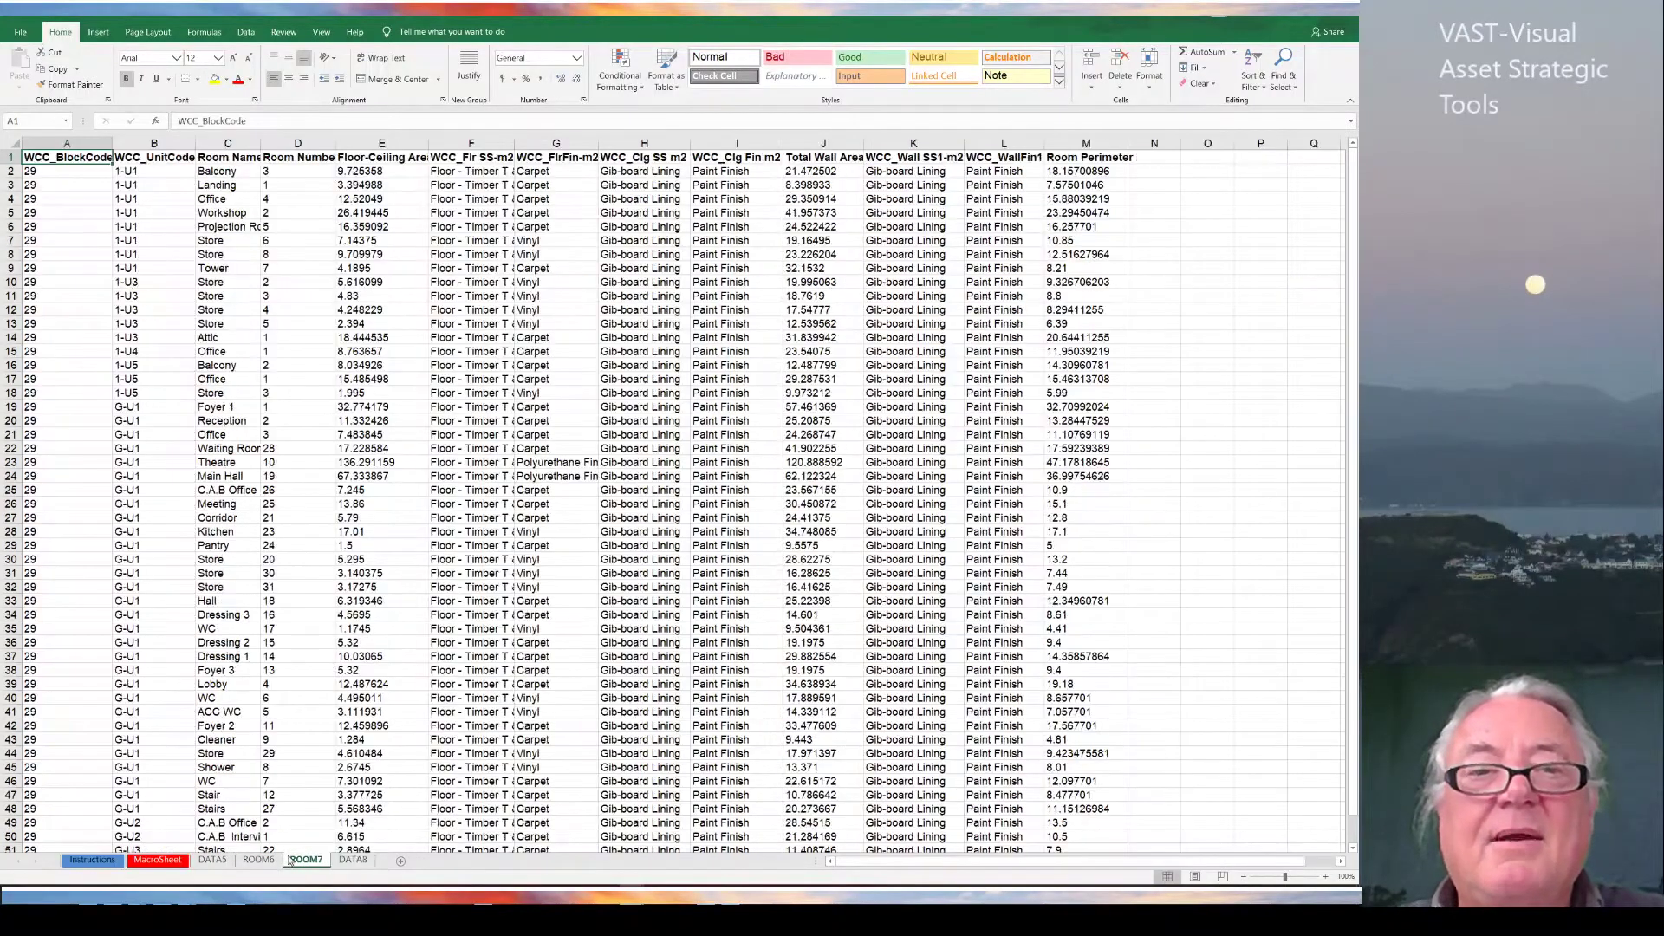
pyautogui.click(7, 157)
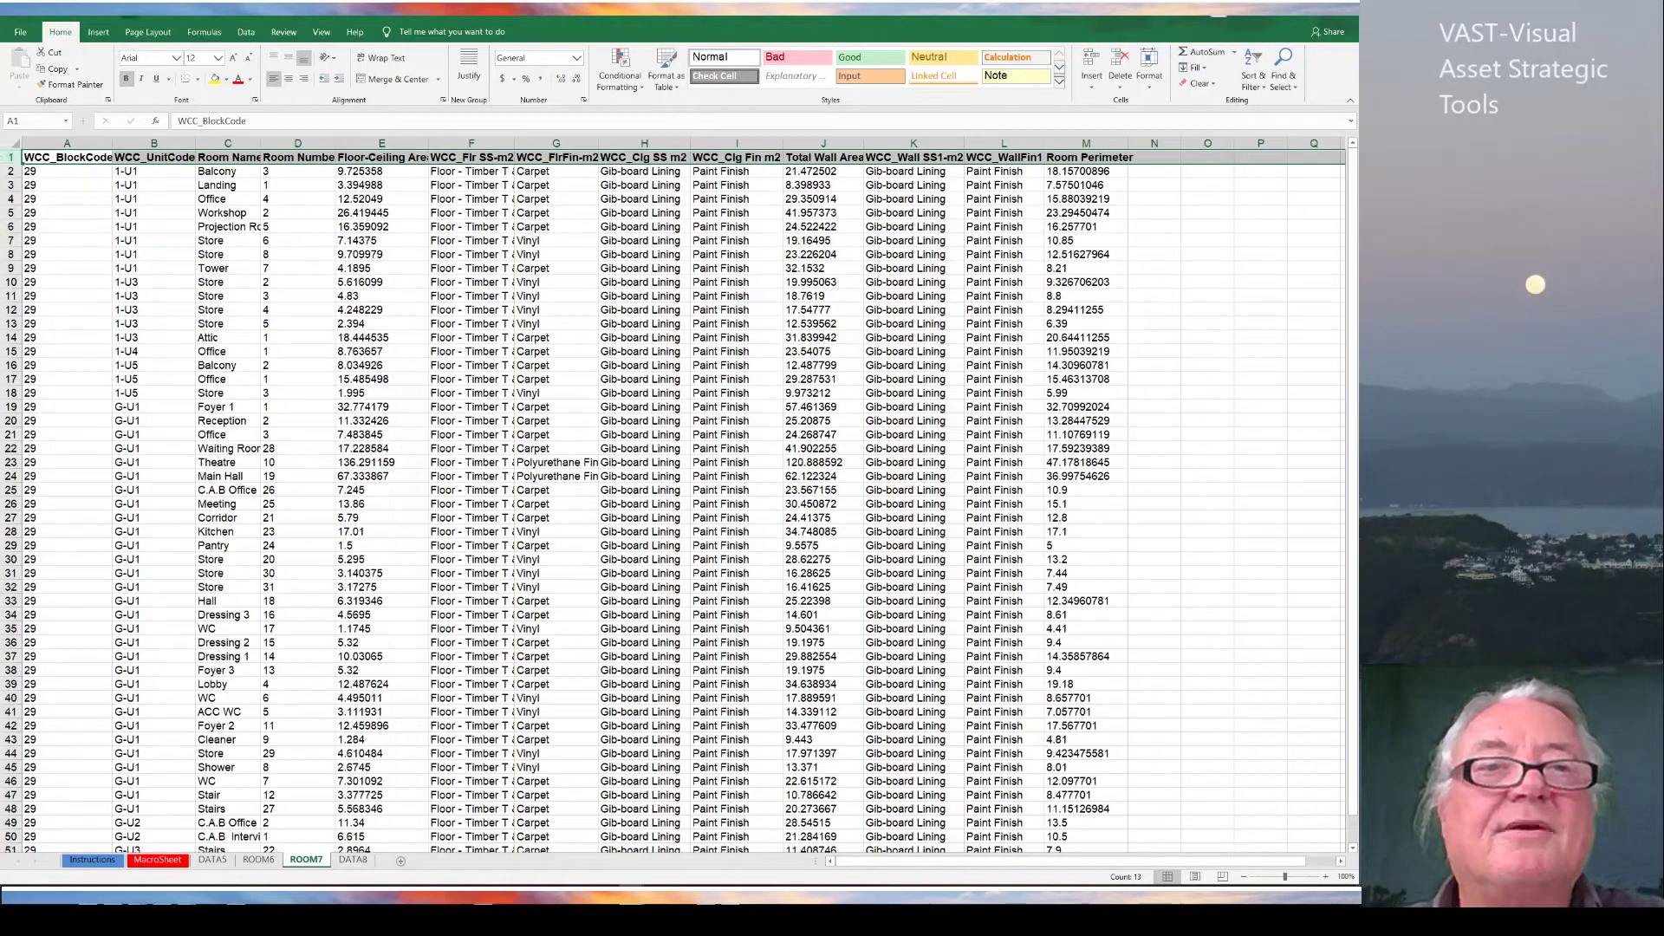
pyautogui.hotkey('ctrl', 'shift', 'l')
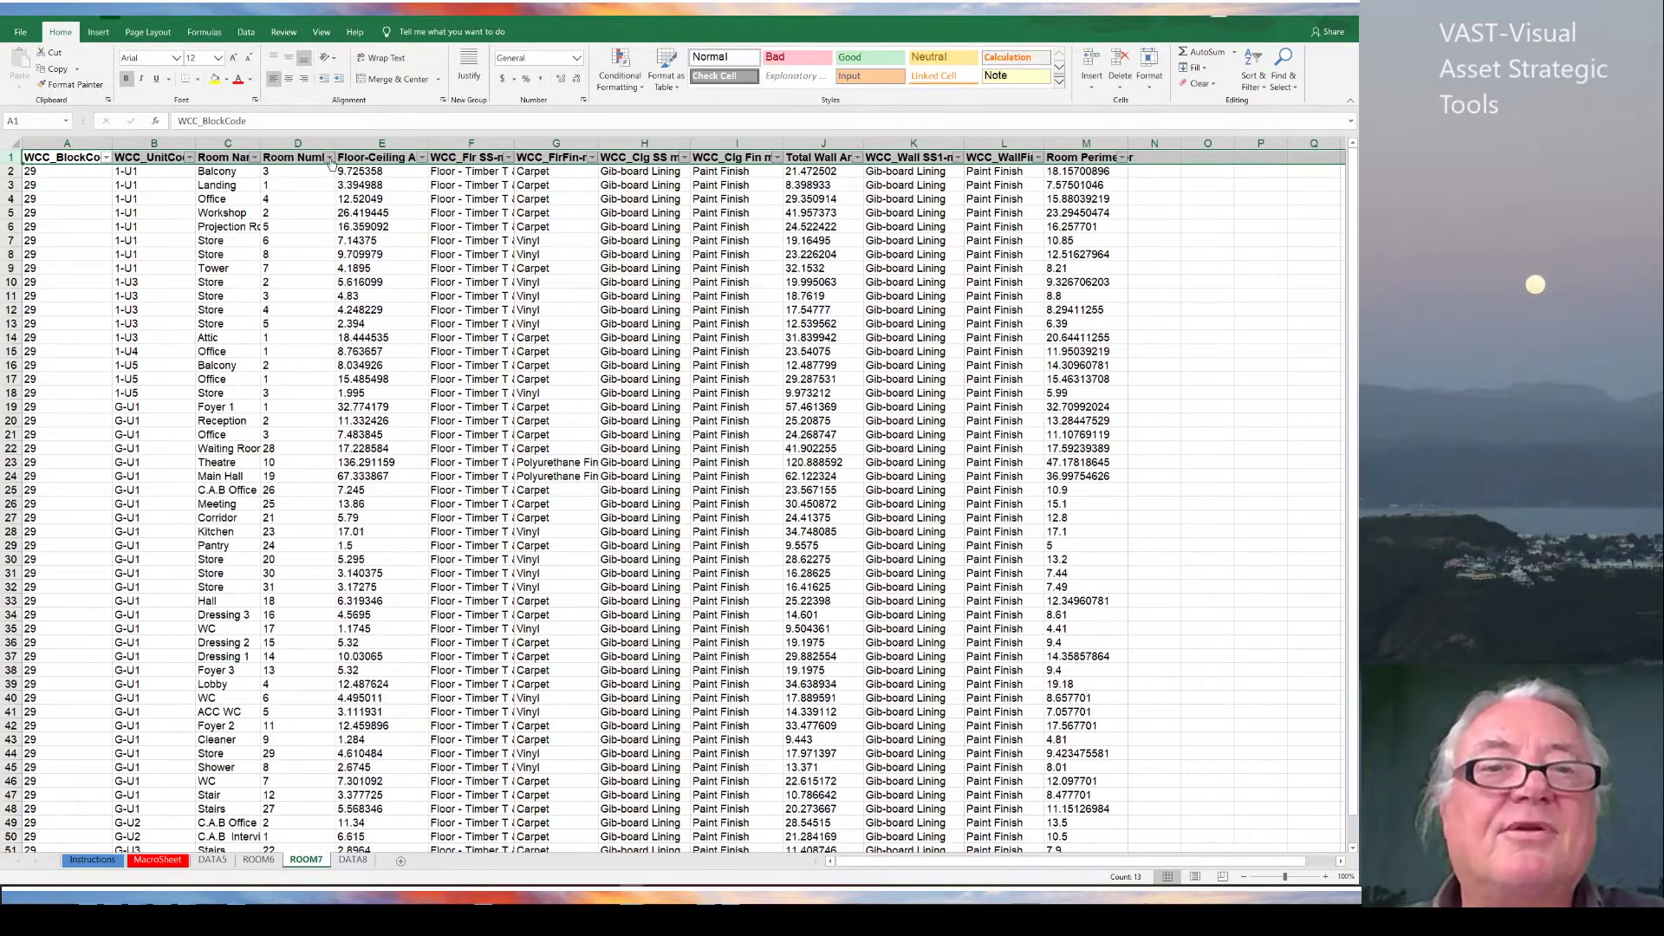
pyautogui.click(330, 157)
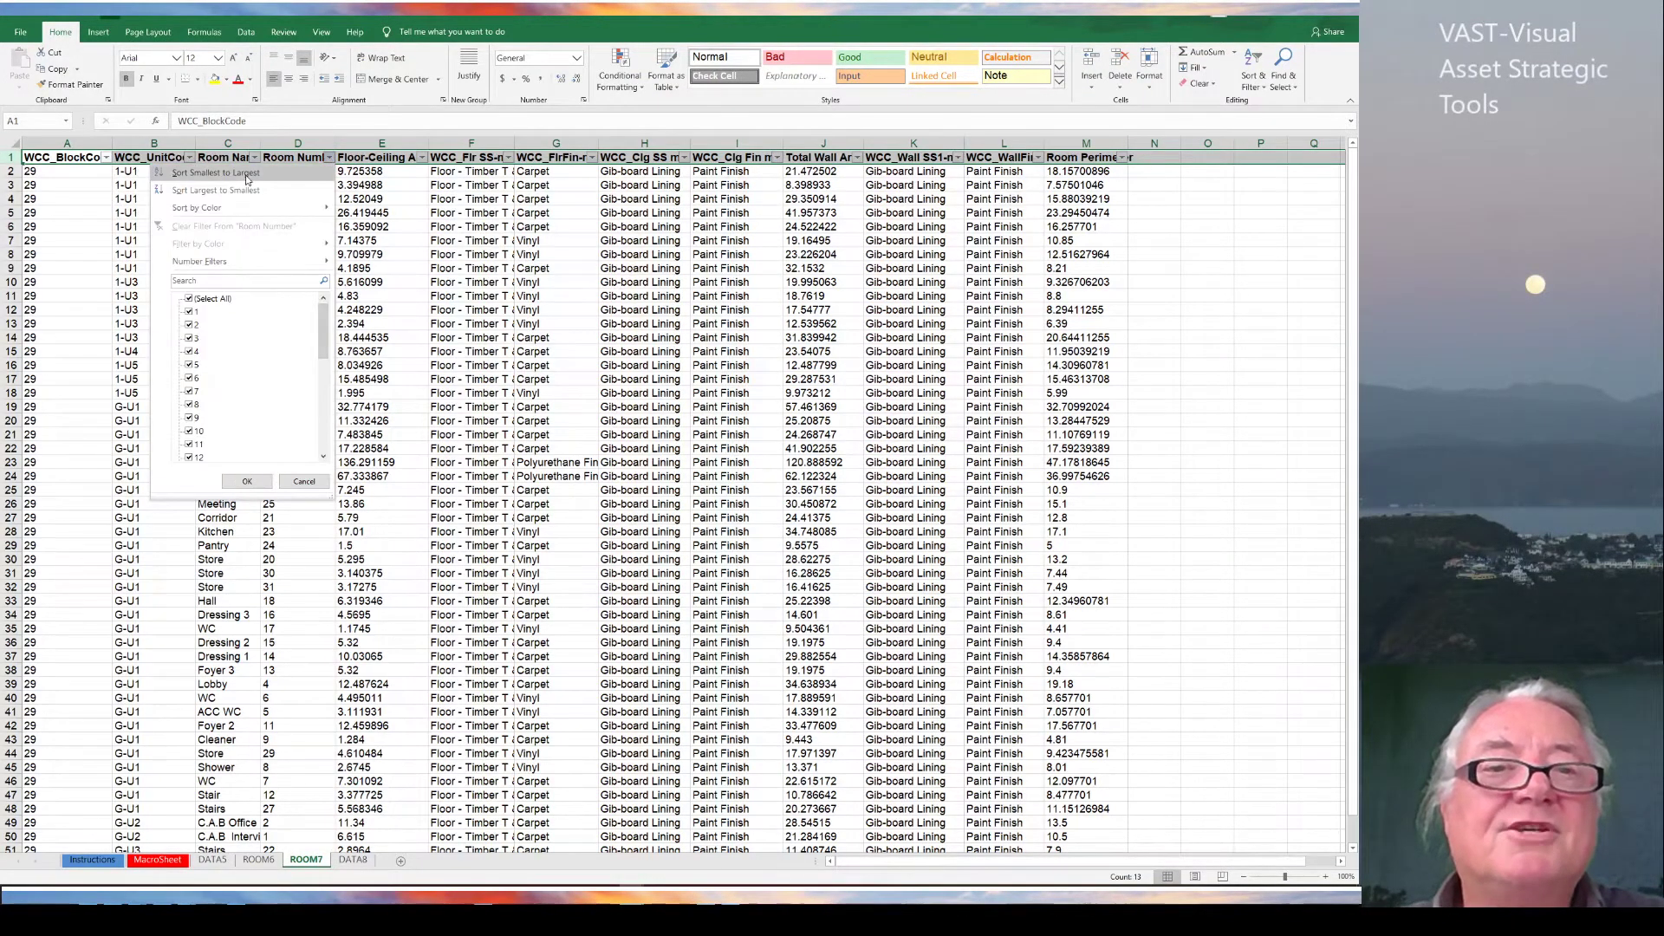
pyautogui.click(124, 163)
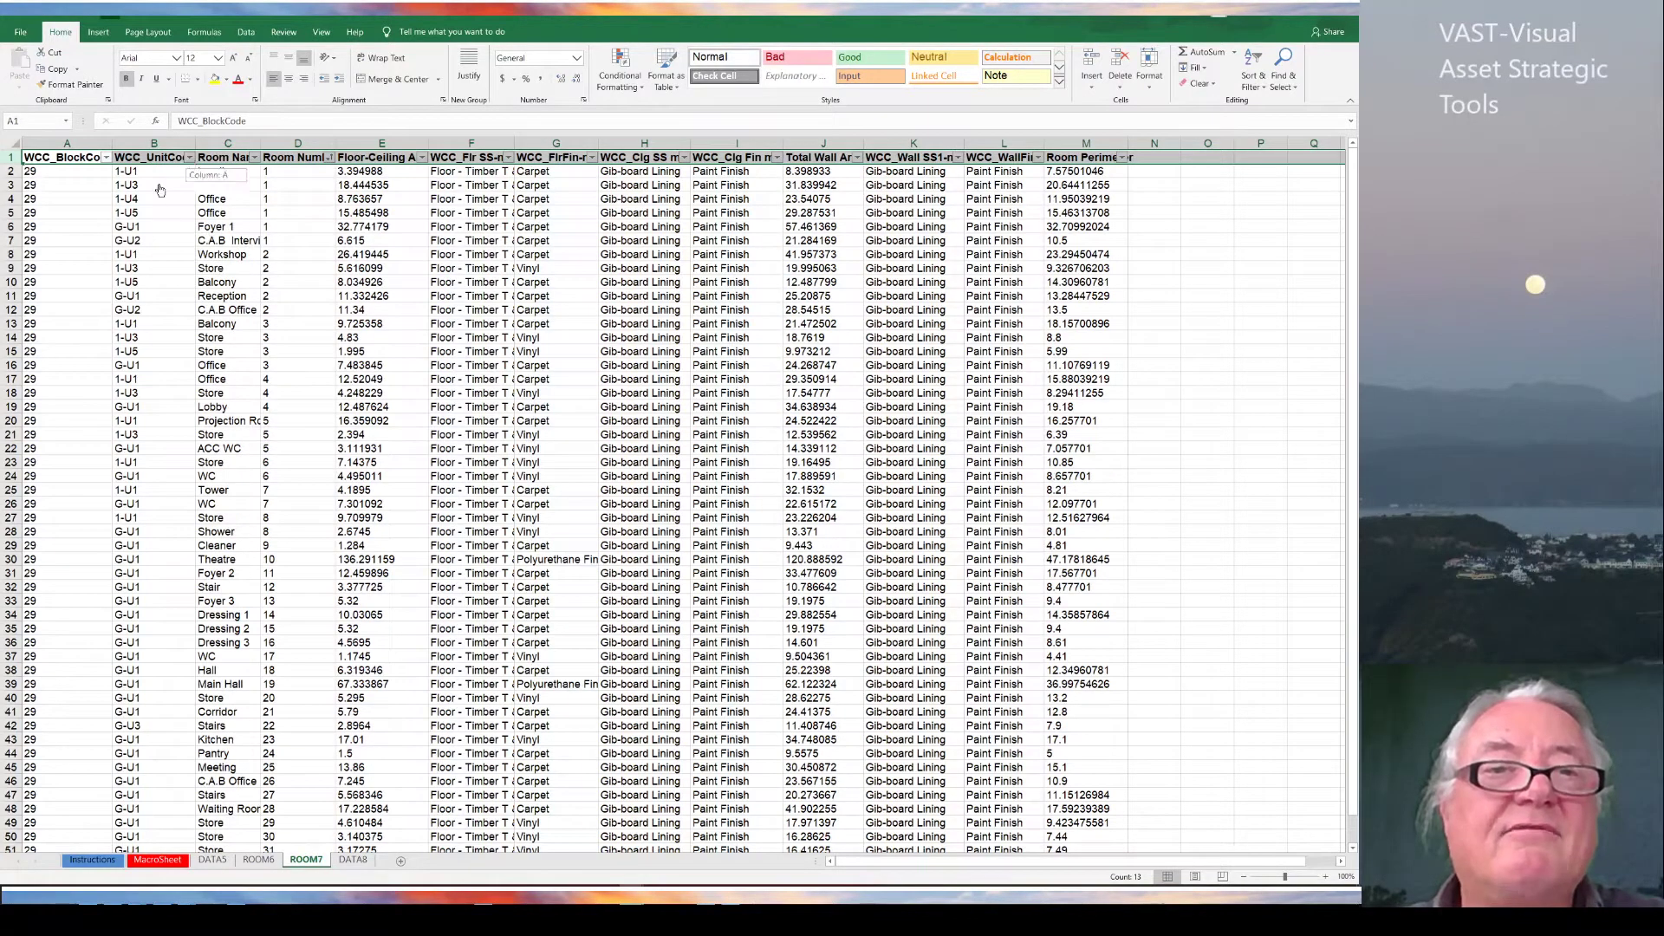
pyautogui.click(190, 158)
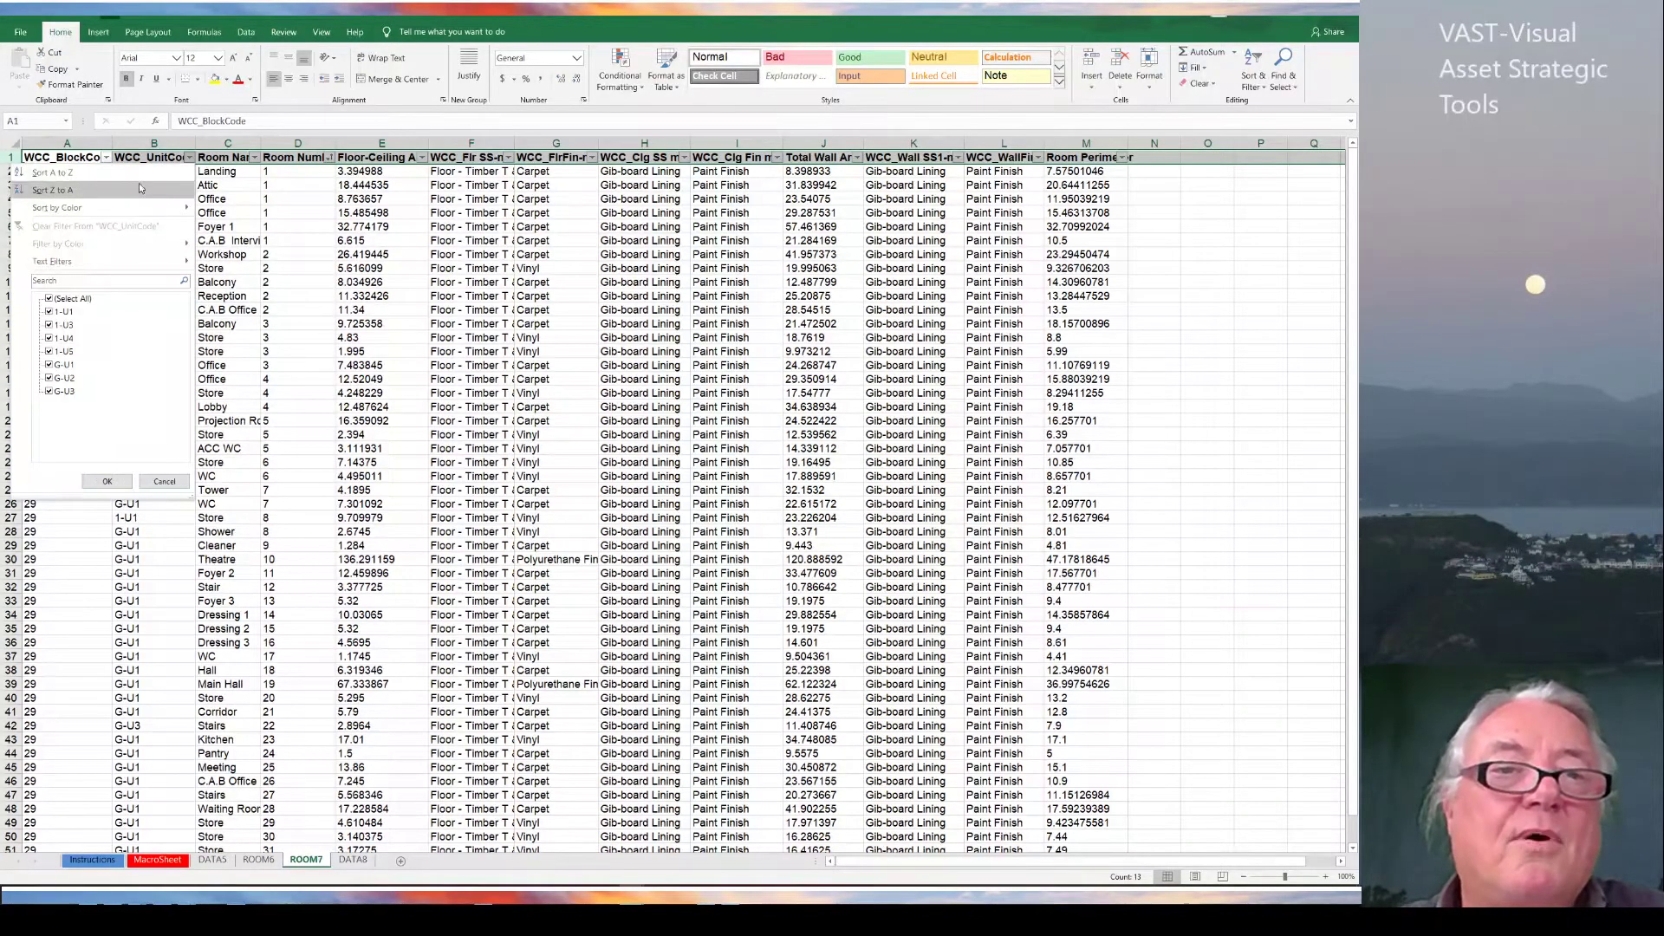
pyautogui.click(134, 172)
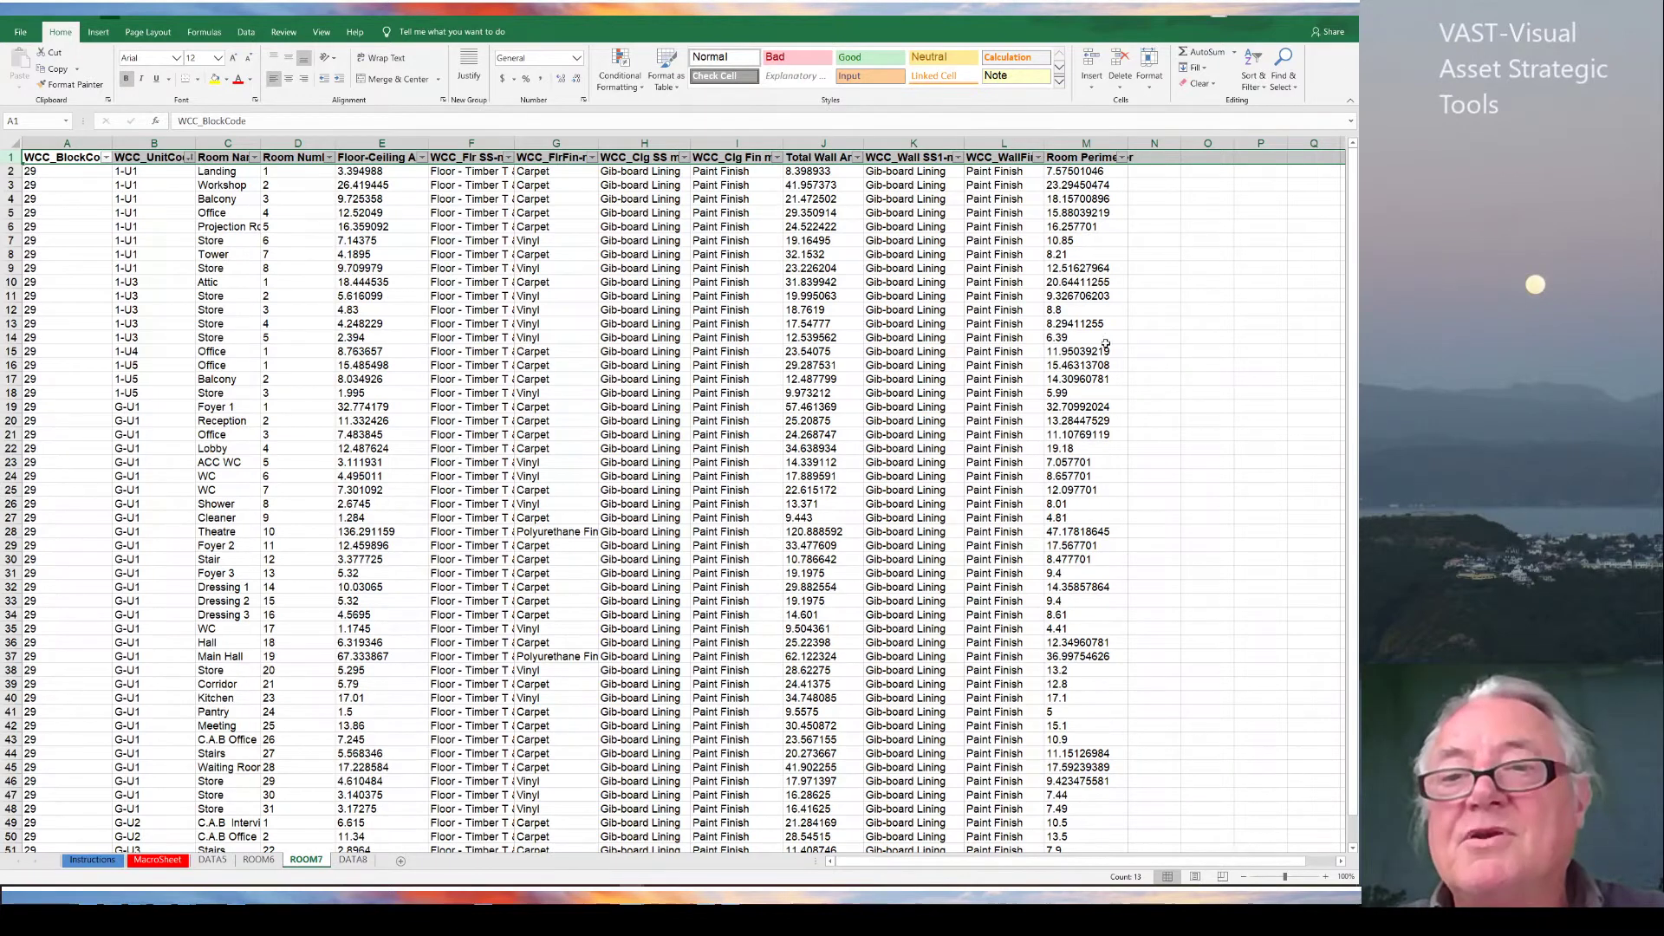
# Step: Sum the floor-ceiling areas of the 1-U1 rooms, E2:E9, in cell O16 with AutoSum
pyautogui.click(1106, 344)
pyautogui.click(1207, 365)
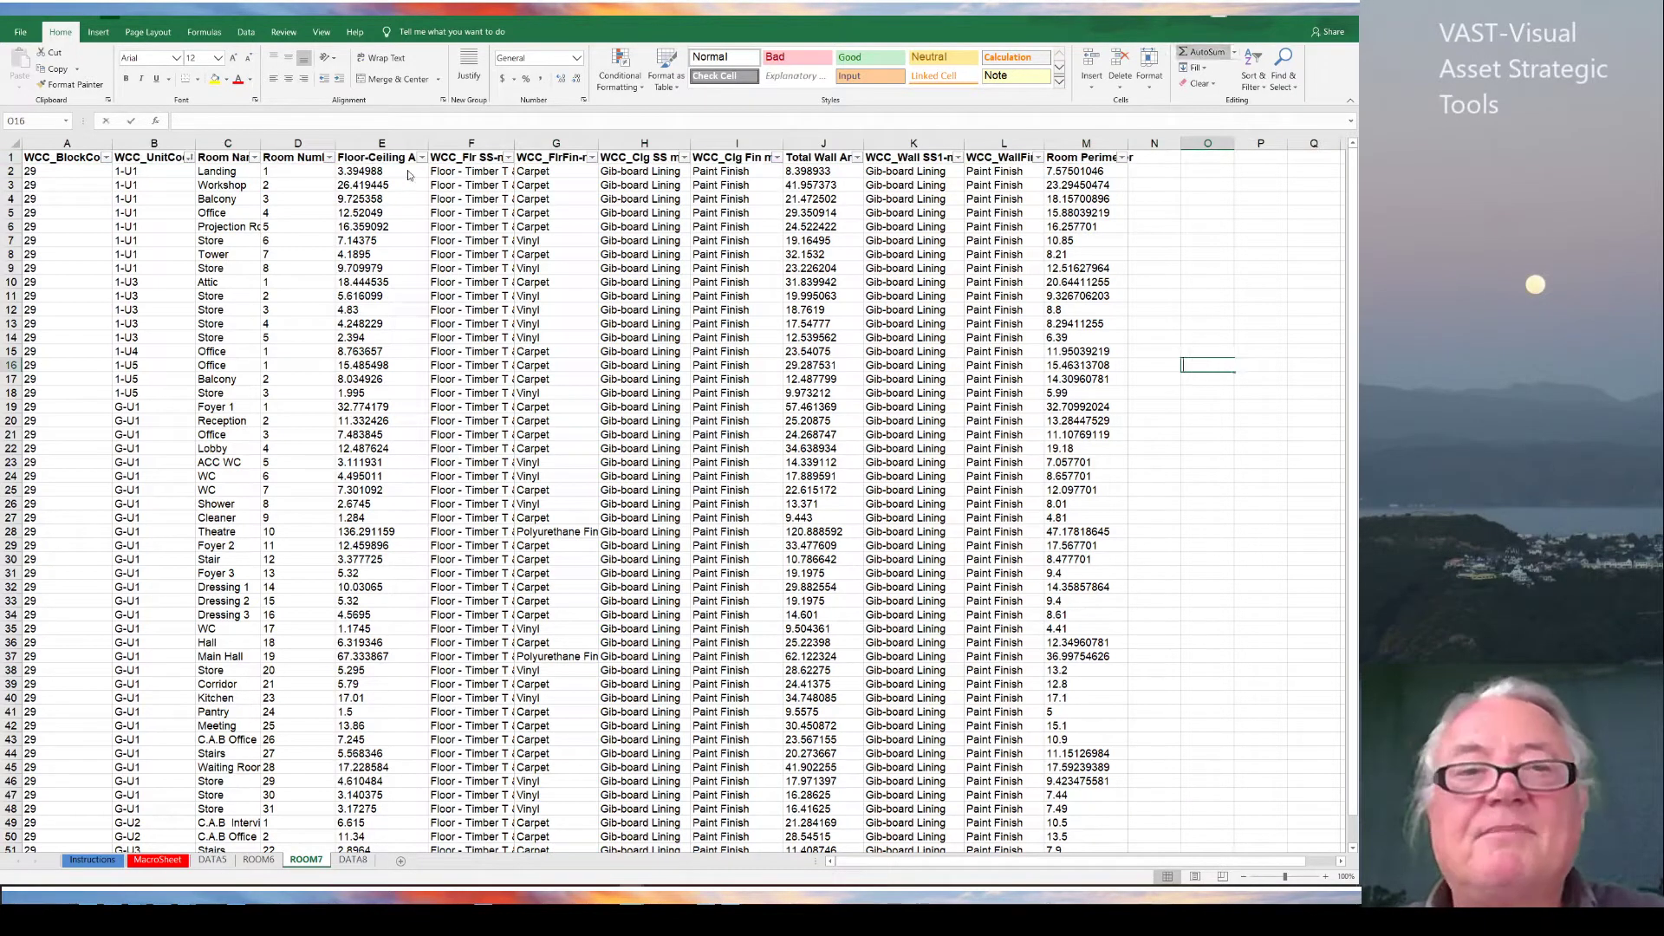
pyautogui.click(1194, 52)
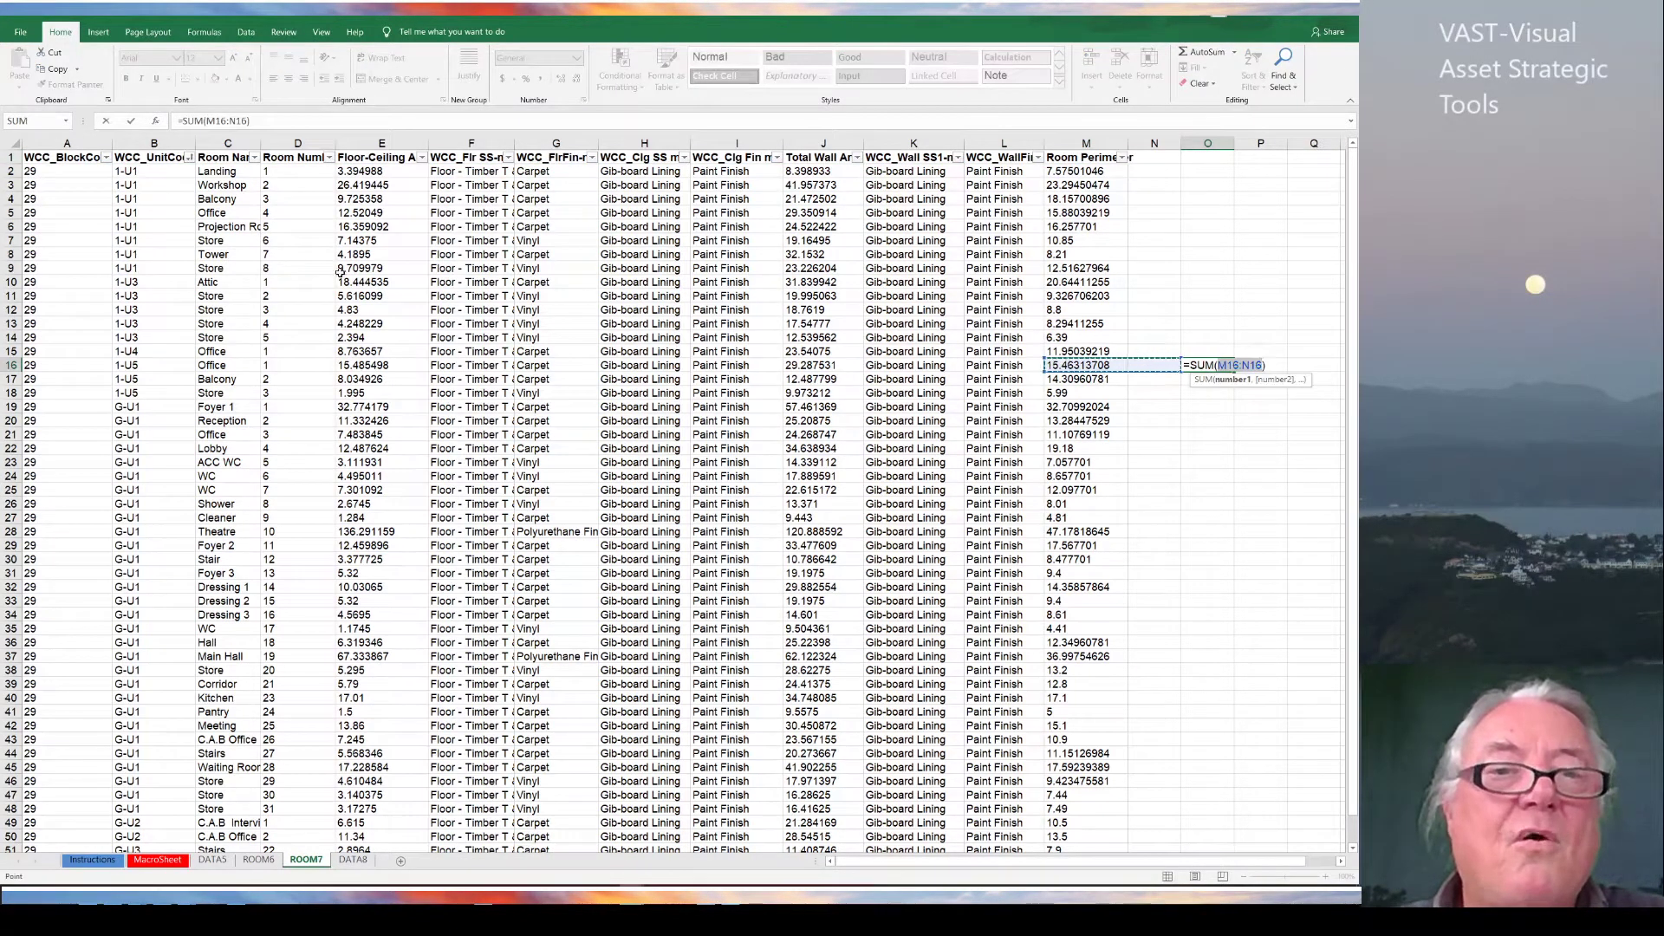
pyautogui.moveTo(375, 268); pyautogui.dragTo(368, 171)
pyautogui.press('Return')
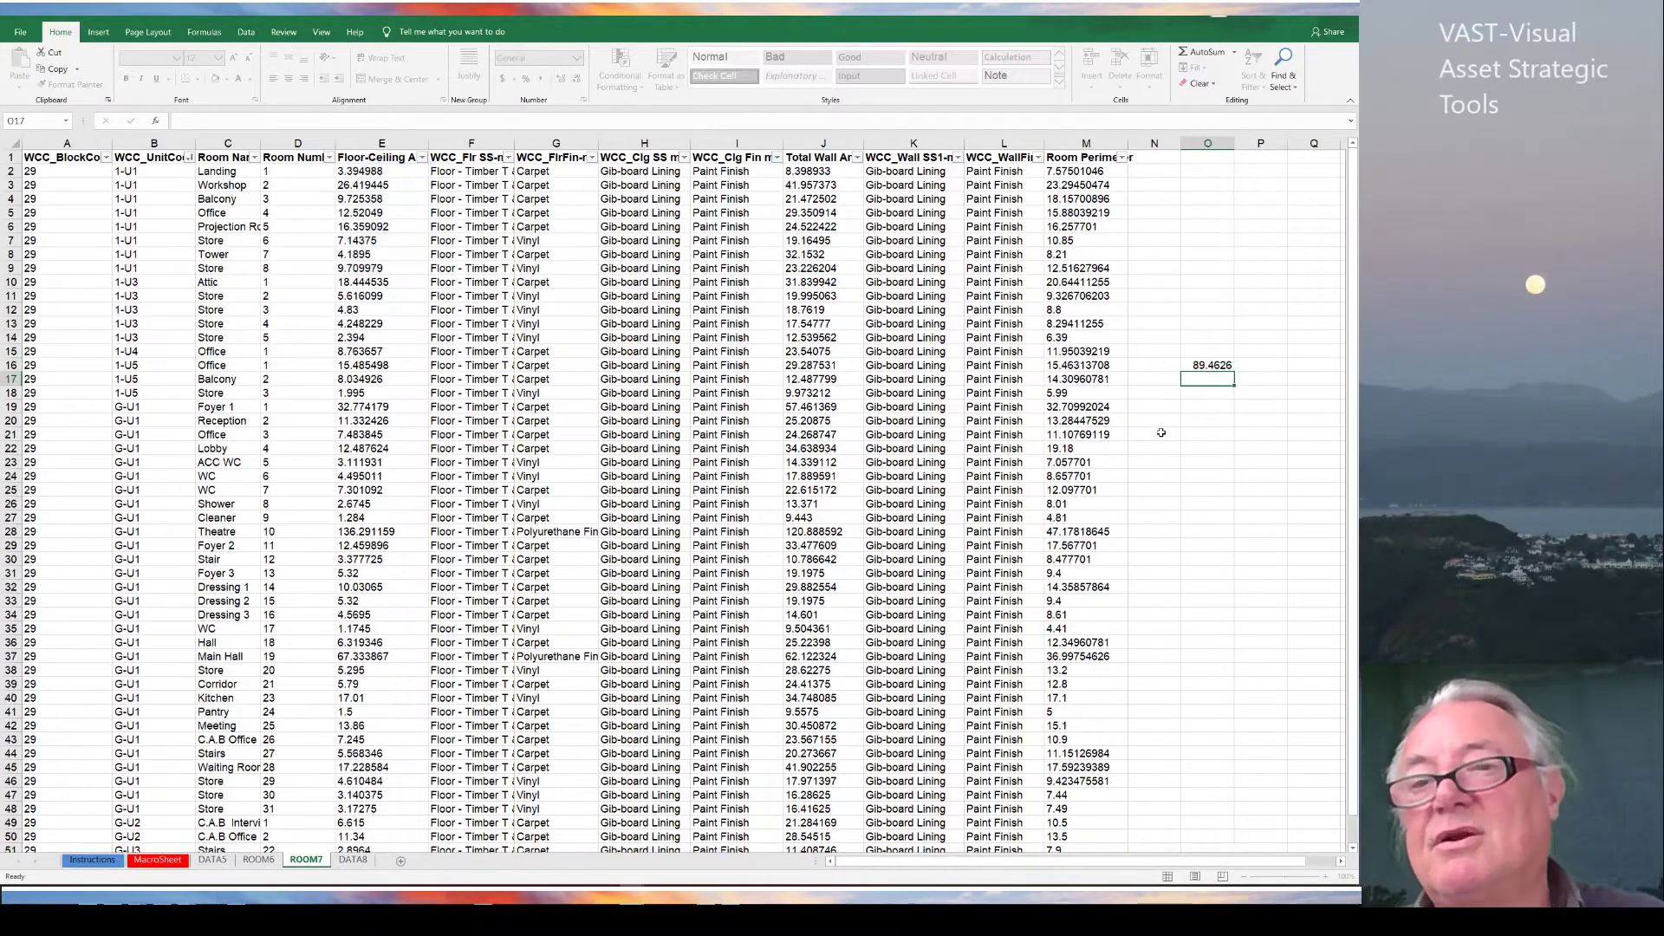
pyautogui.click(1216, 365)
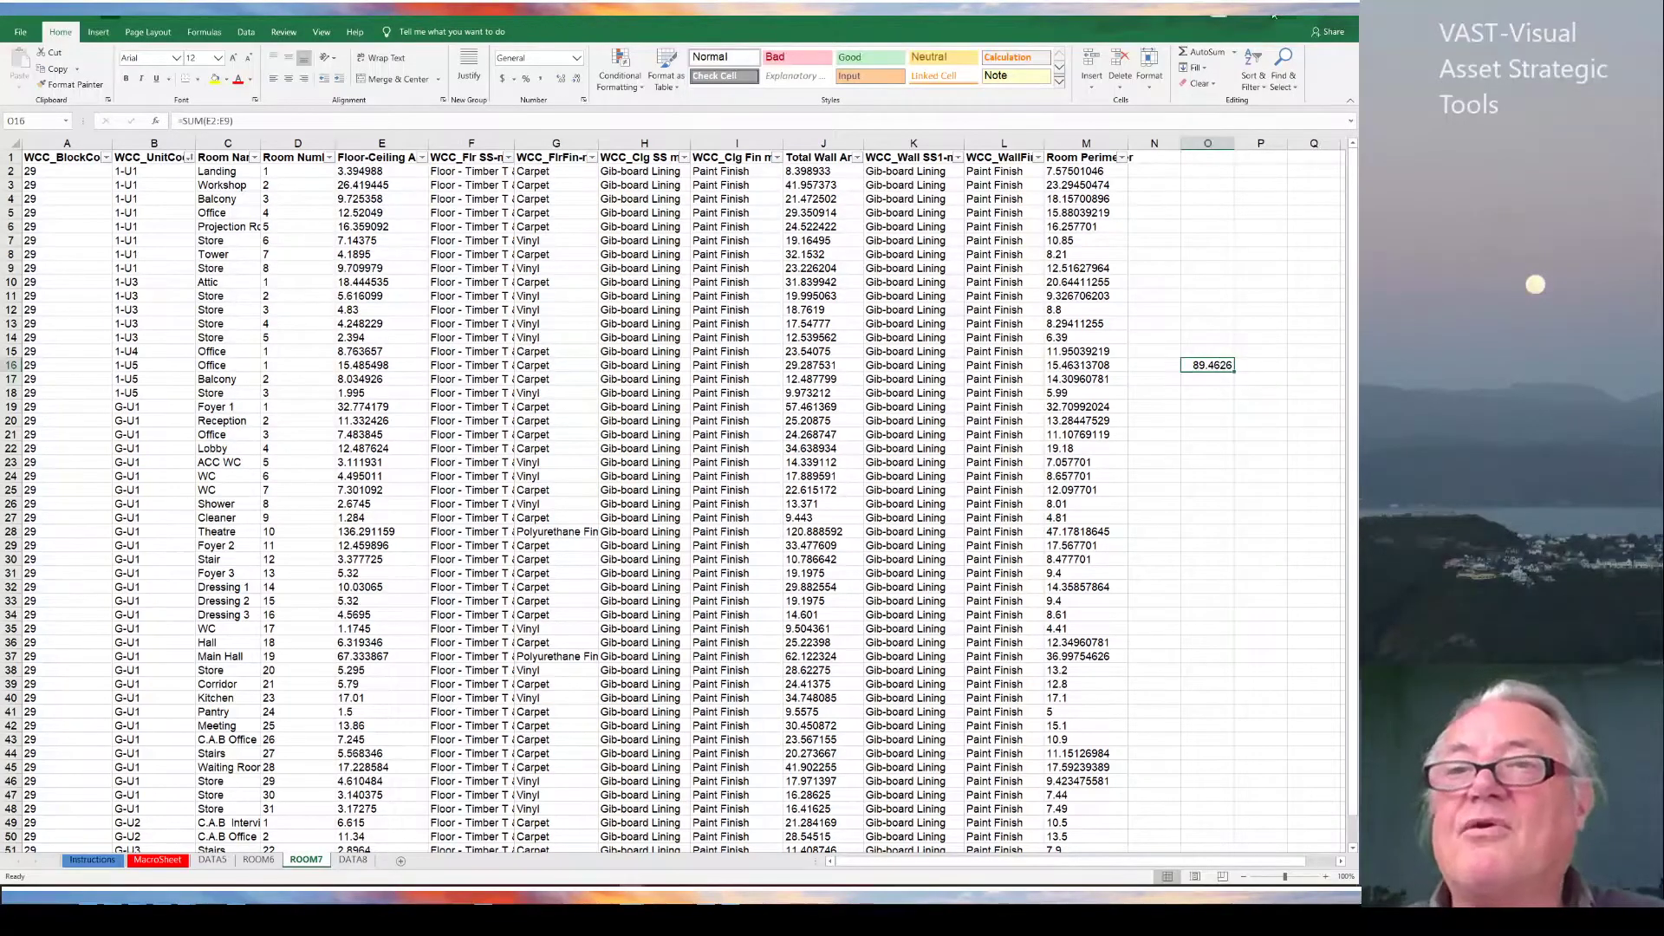
pyautogui.click(385, 628)
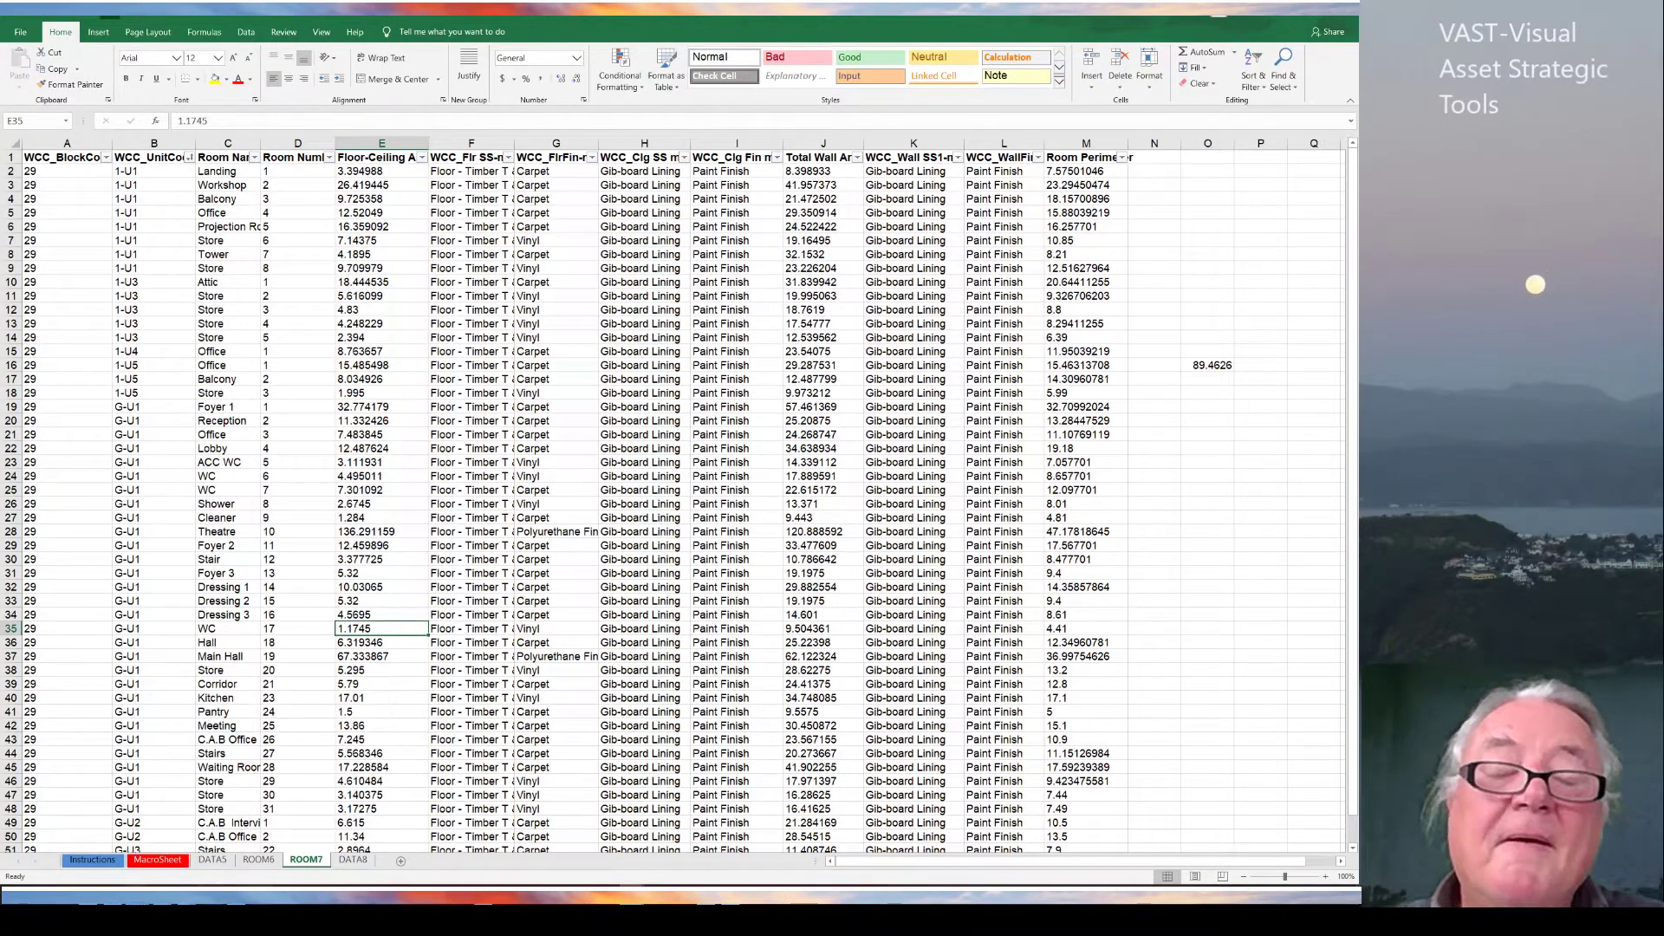
# Step: Switch to the Revit model, dismiss the 3D room tag placement results and inspect the Female Change tag's properties
pyautogui.click(140, 866)
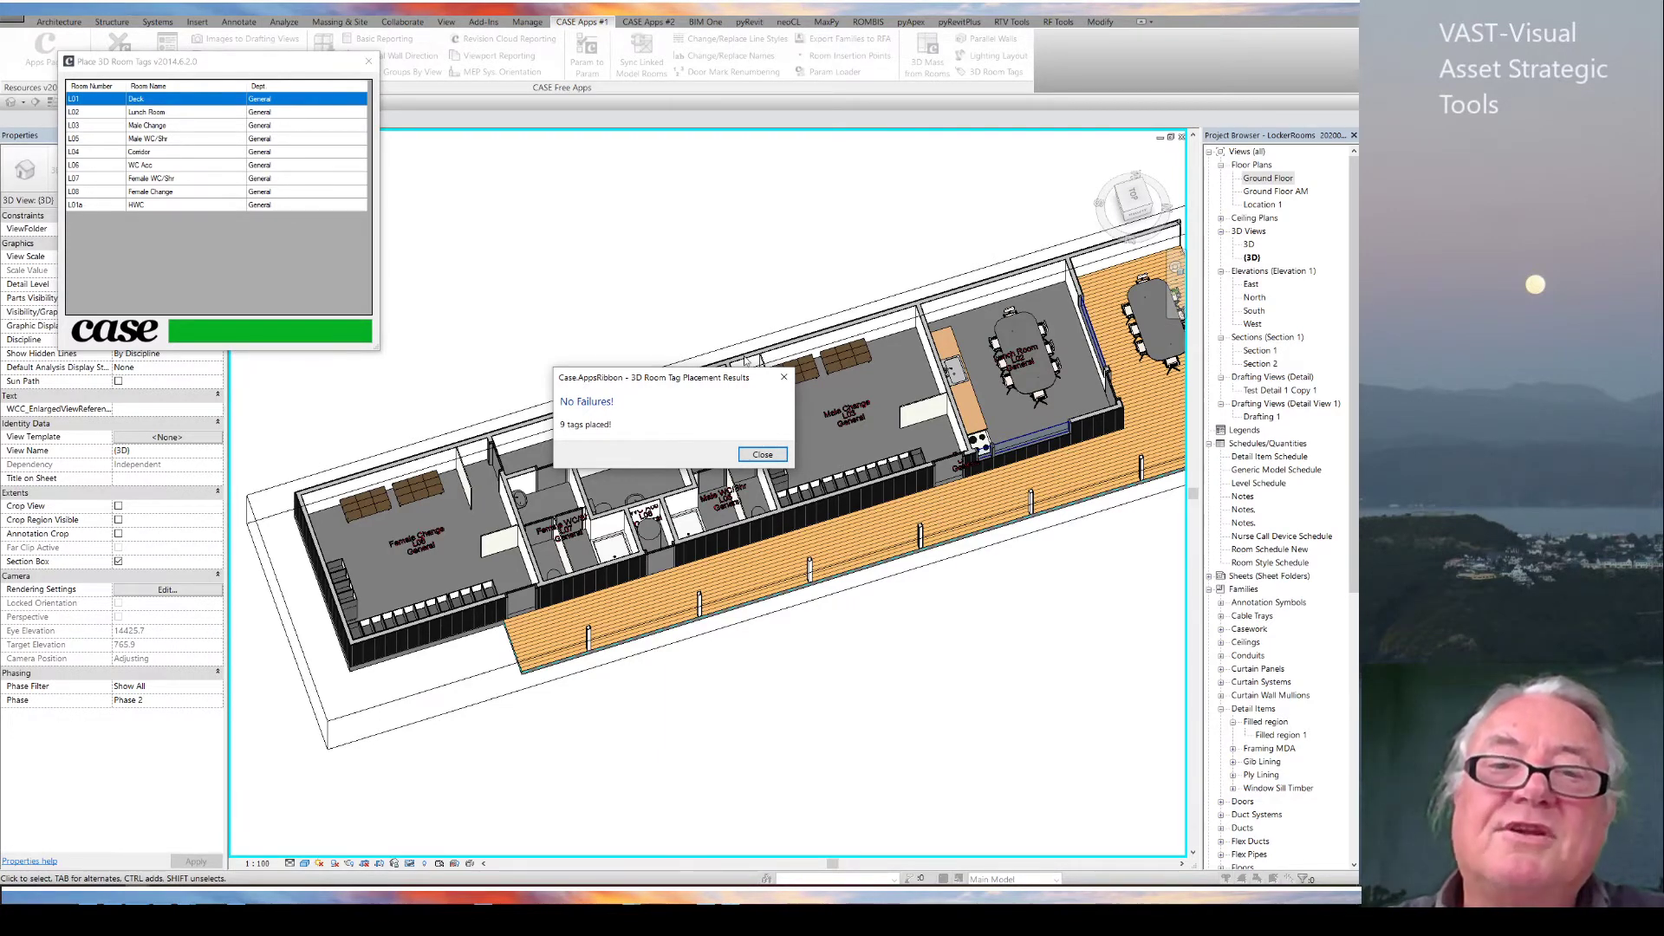
pyautogui.click(763, 454)
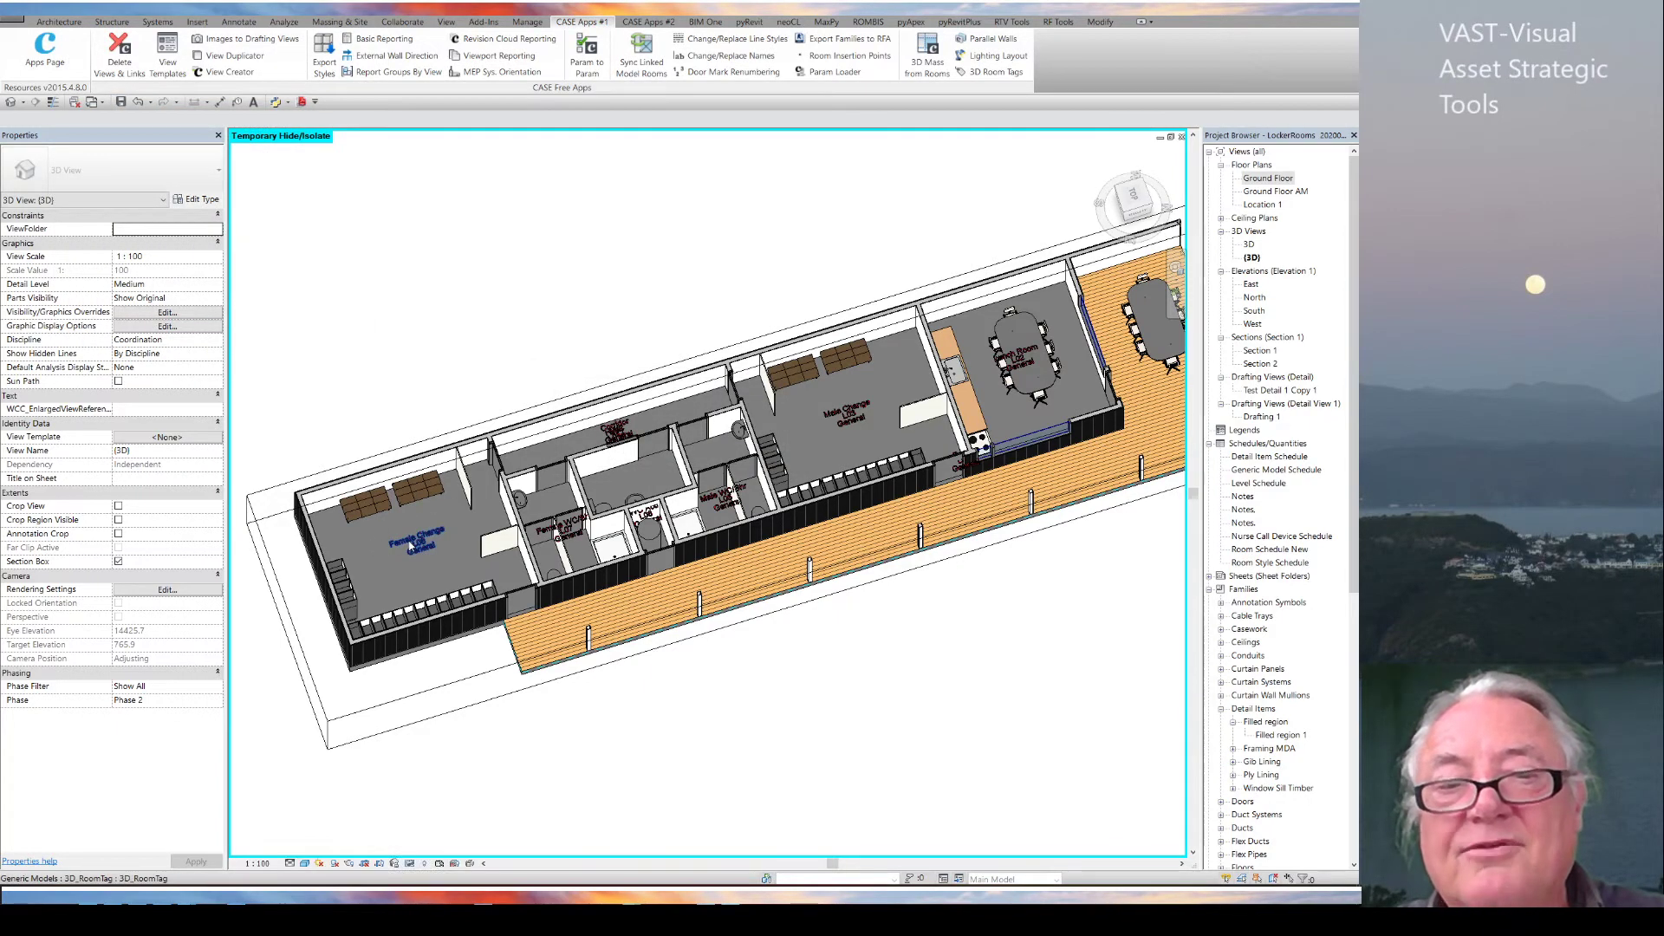
pyautogui.click(411, 546)
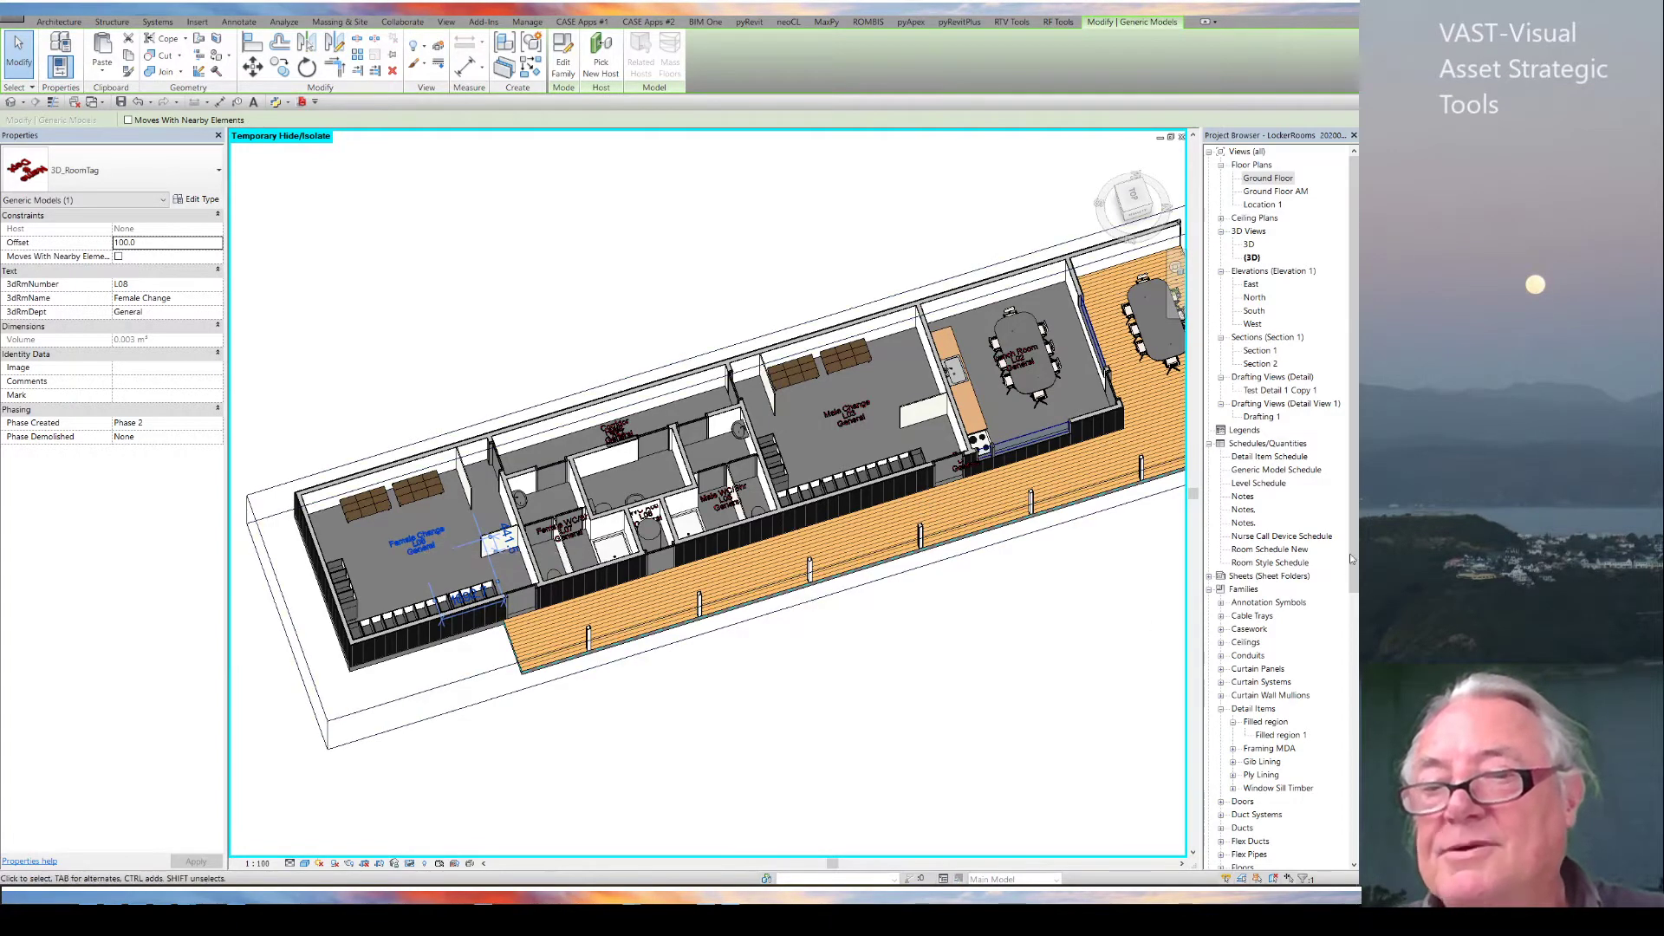
pyautogui.press('Escape')
# Step: Find the 3D_RoomTag family under Generic Models in the project's families and examine its type properties
pyautogui.moveTo(1354, 565); pyautogui.dragTo(1342, 733)
pyautogui.doubleClick(1243, 643)
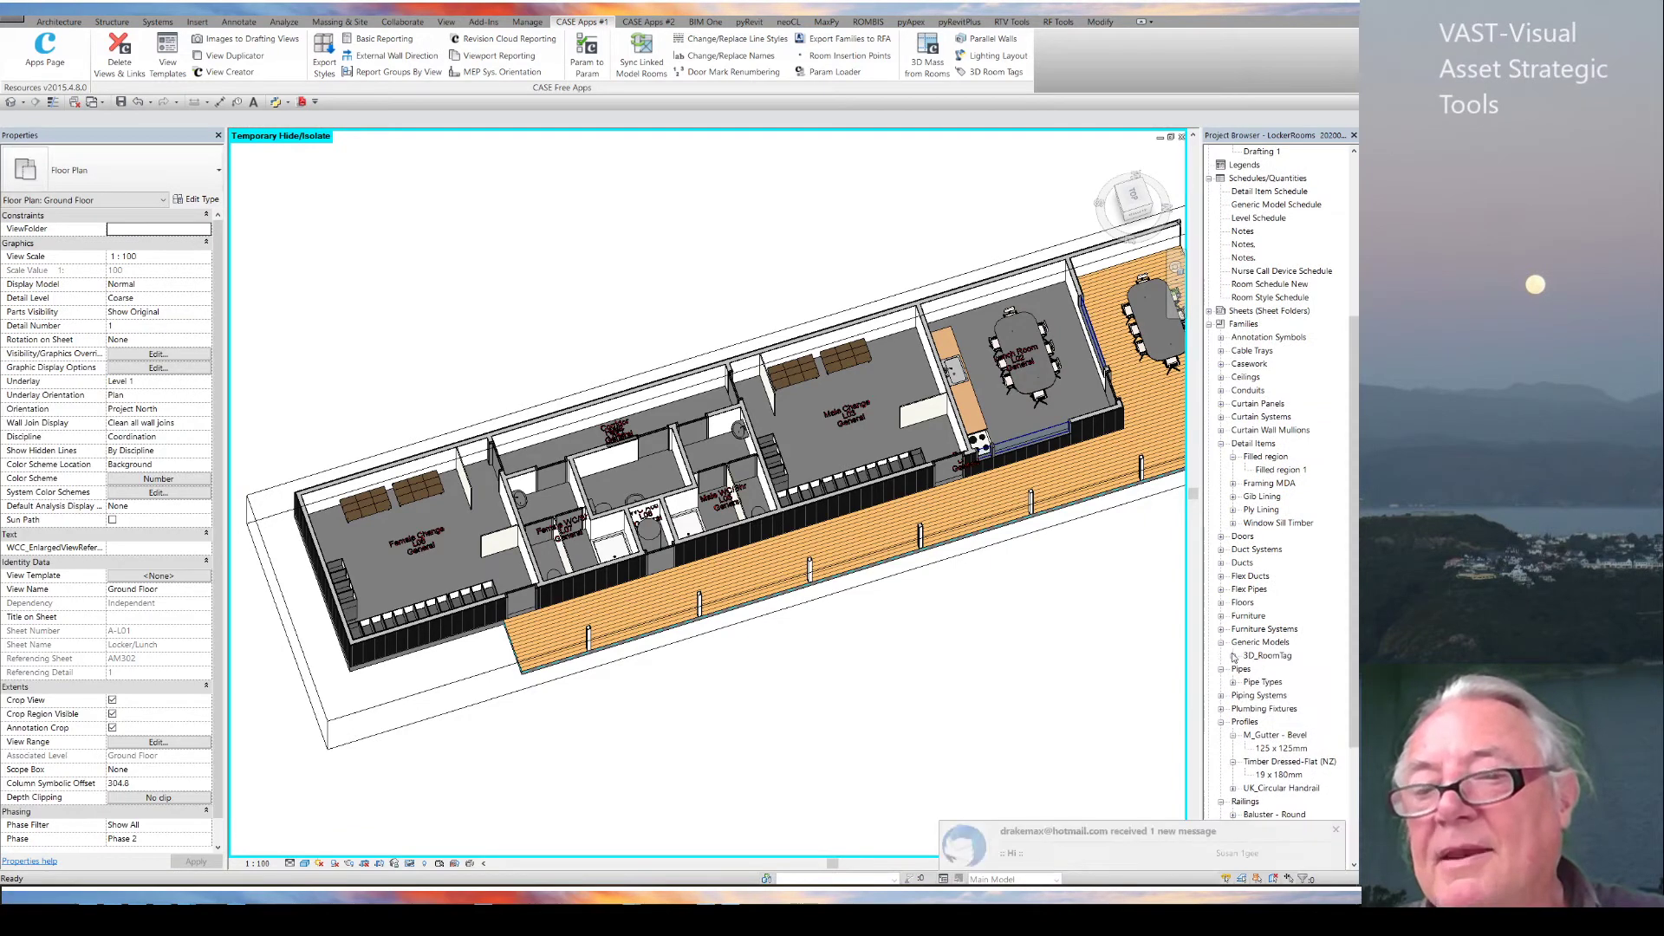
pyautogui.click(1267, 655)
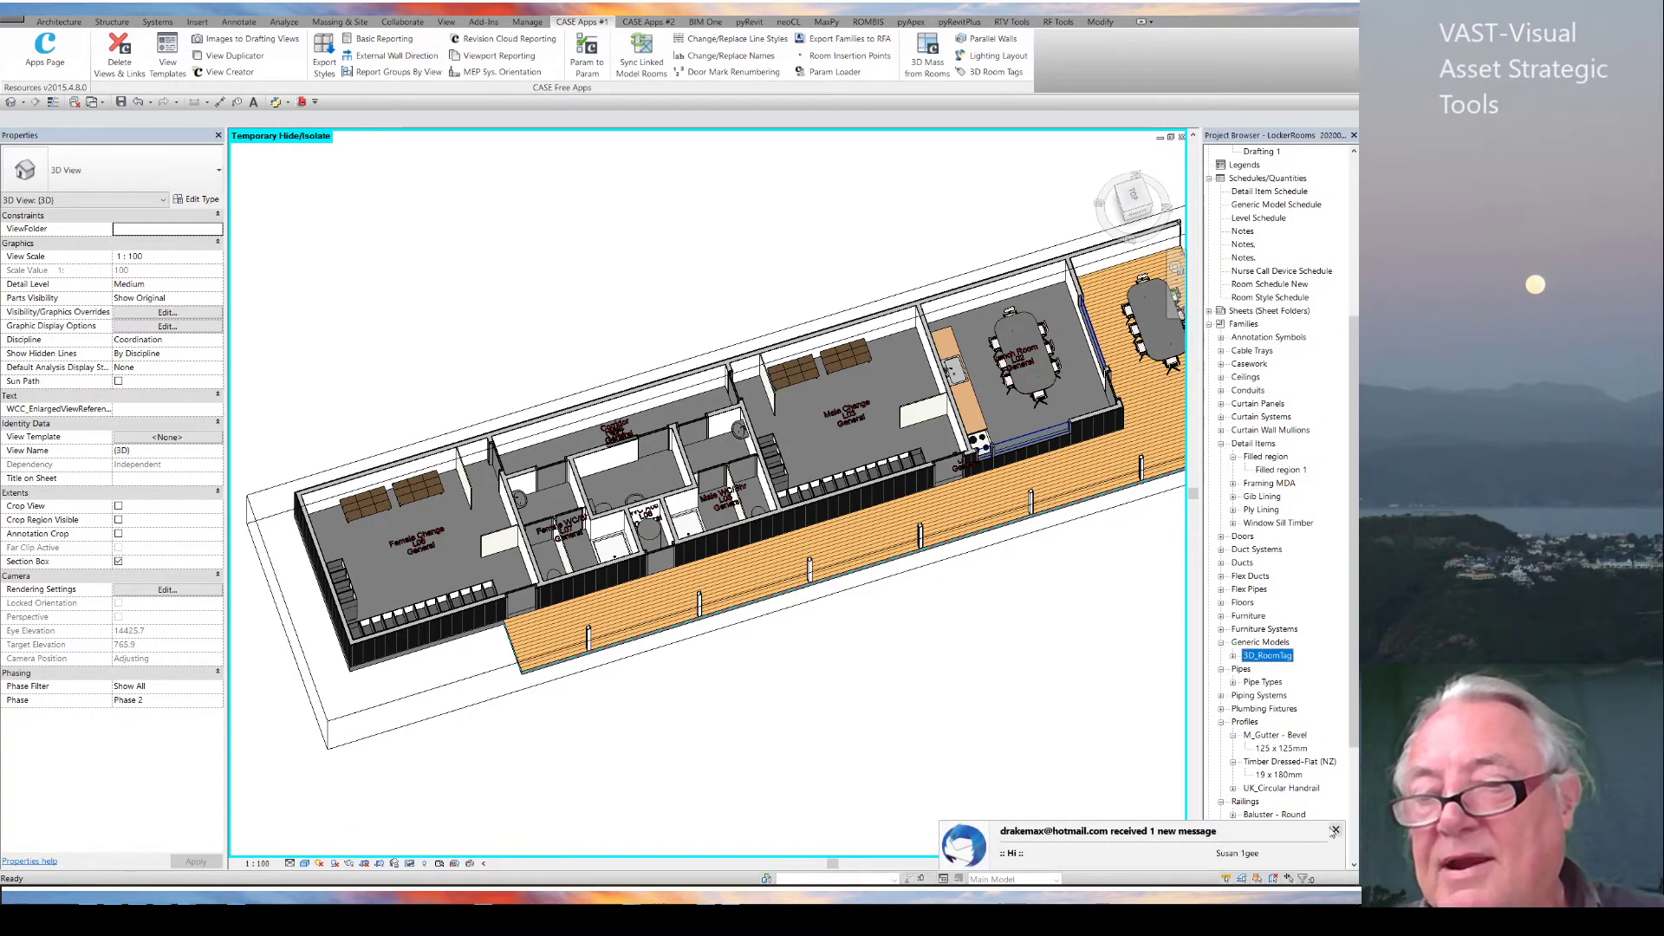
pyautogui.click(1234, 656)
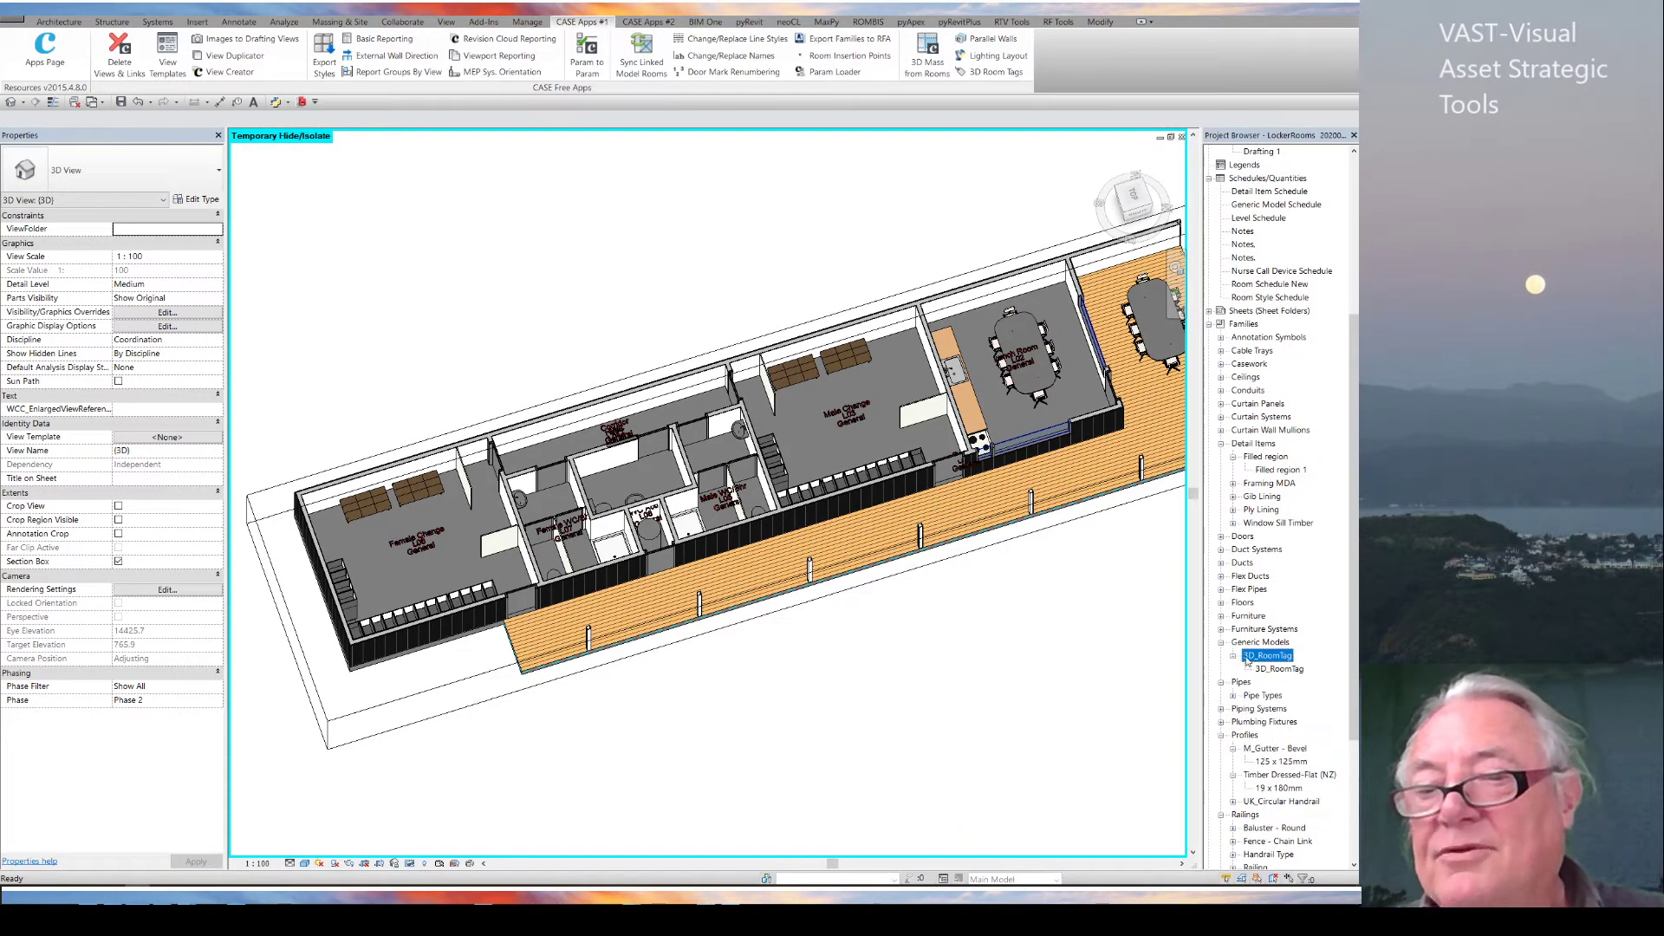
pyautogui.click(1276, 668)
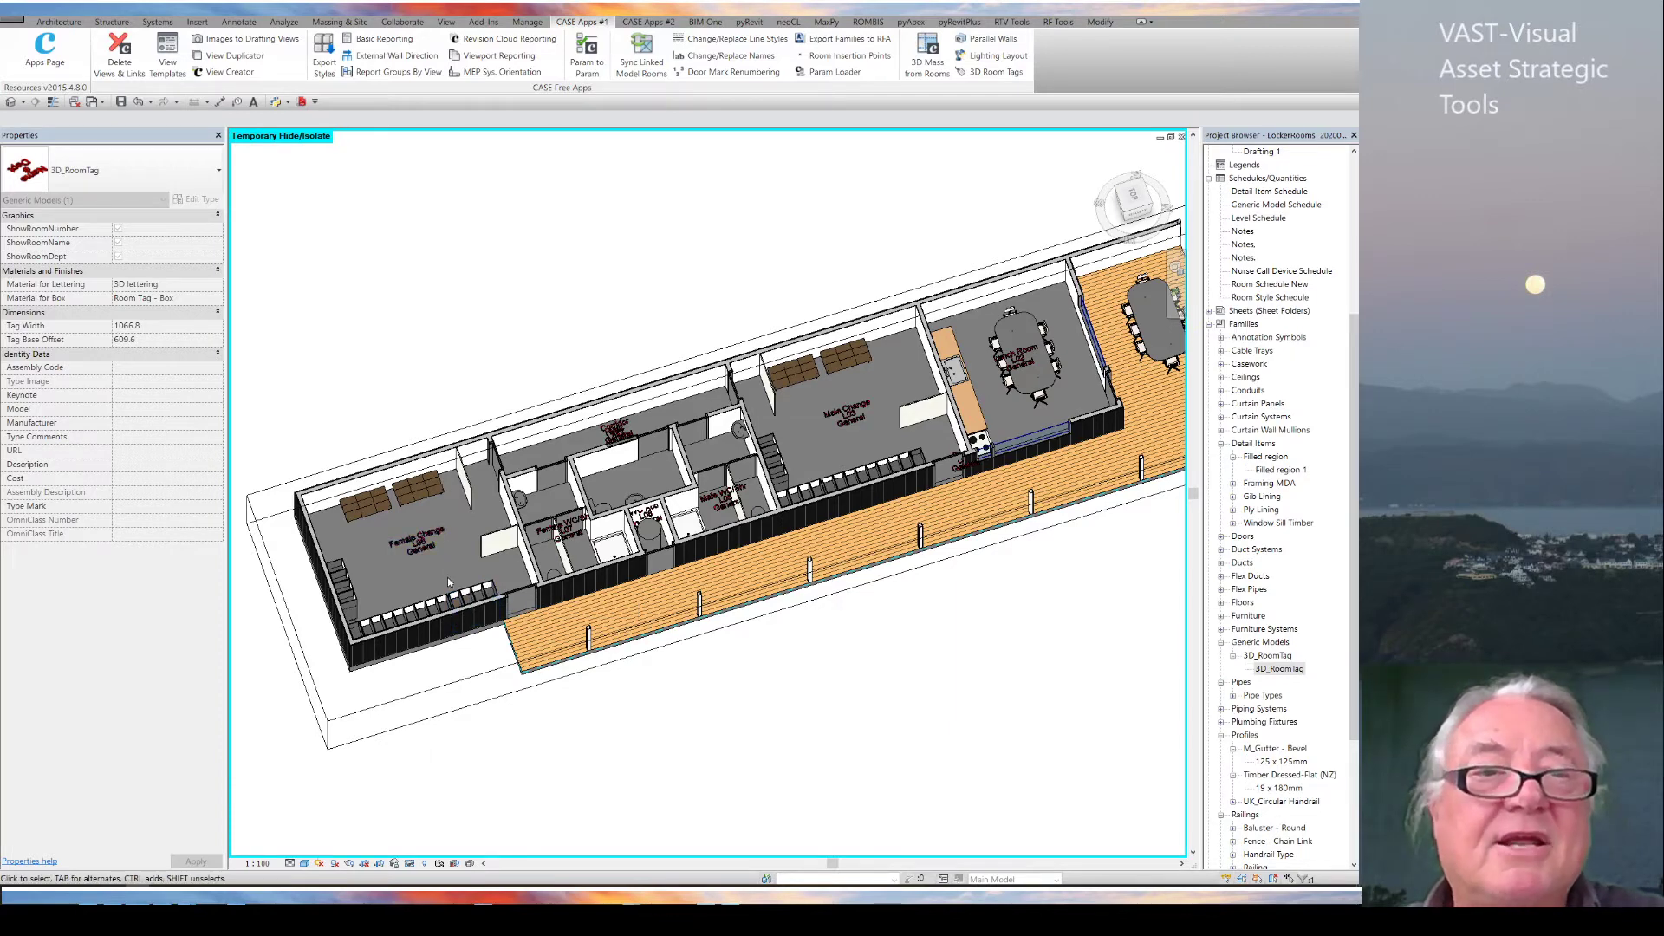
pyautogui.click(871, 759)
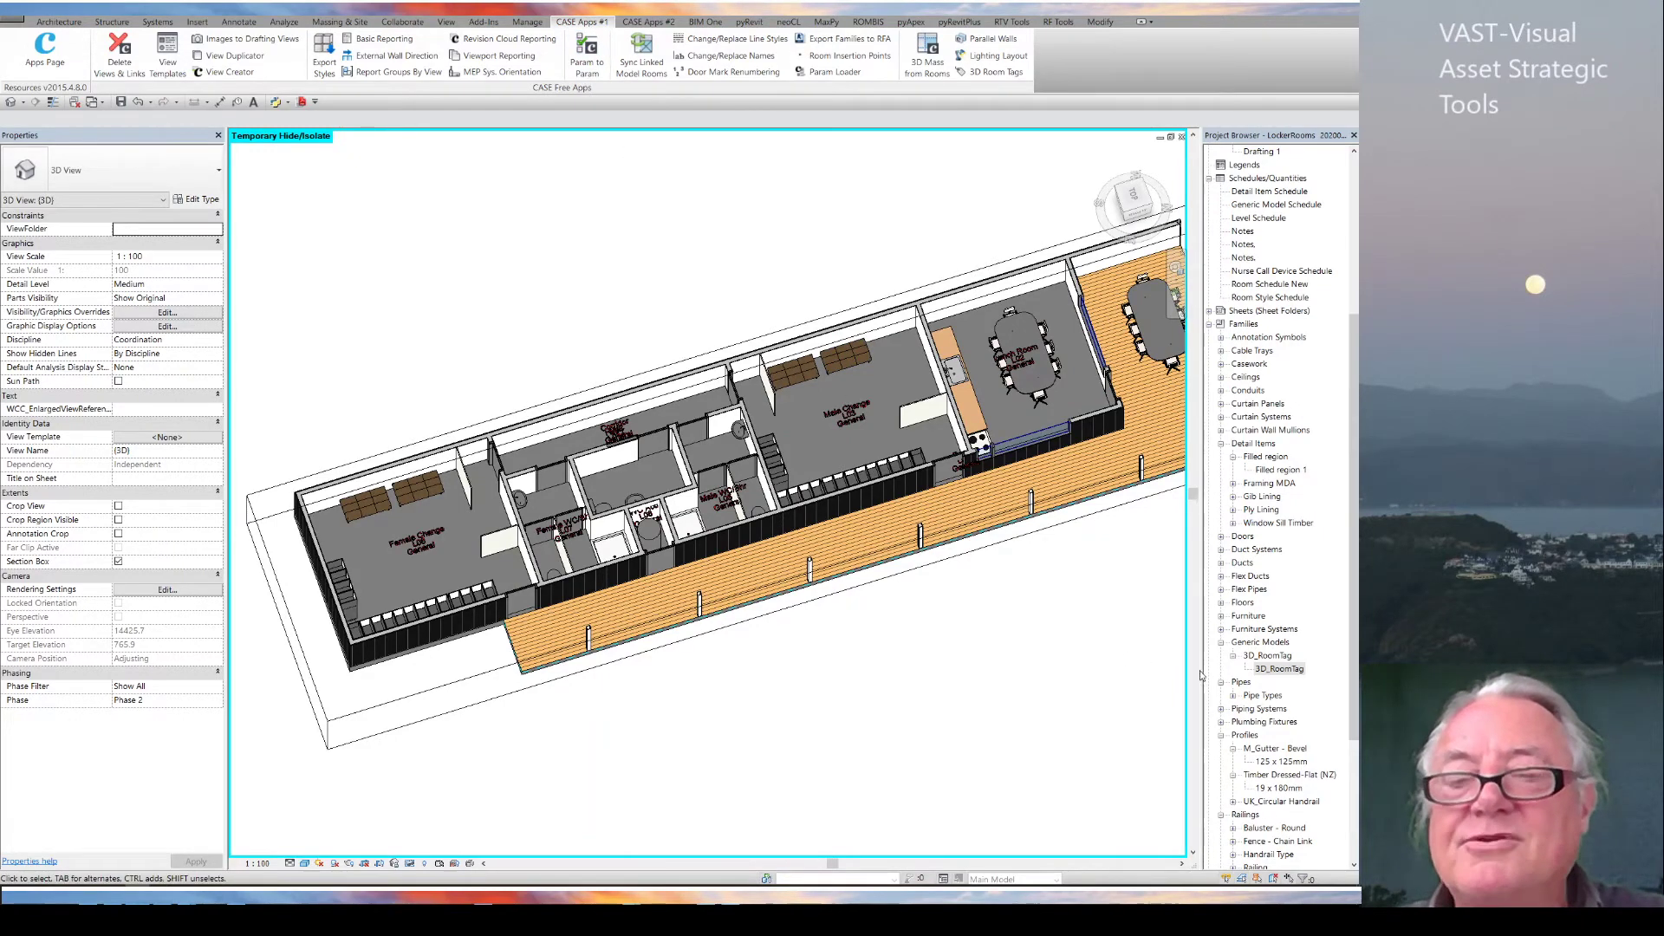
# Step: Open the Male Change room tag's family for editing and review its family category and parameters
pyautogui.click(852, 415)
pyautogui.click(563, 67)
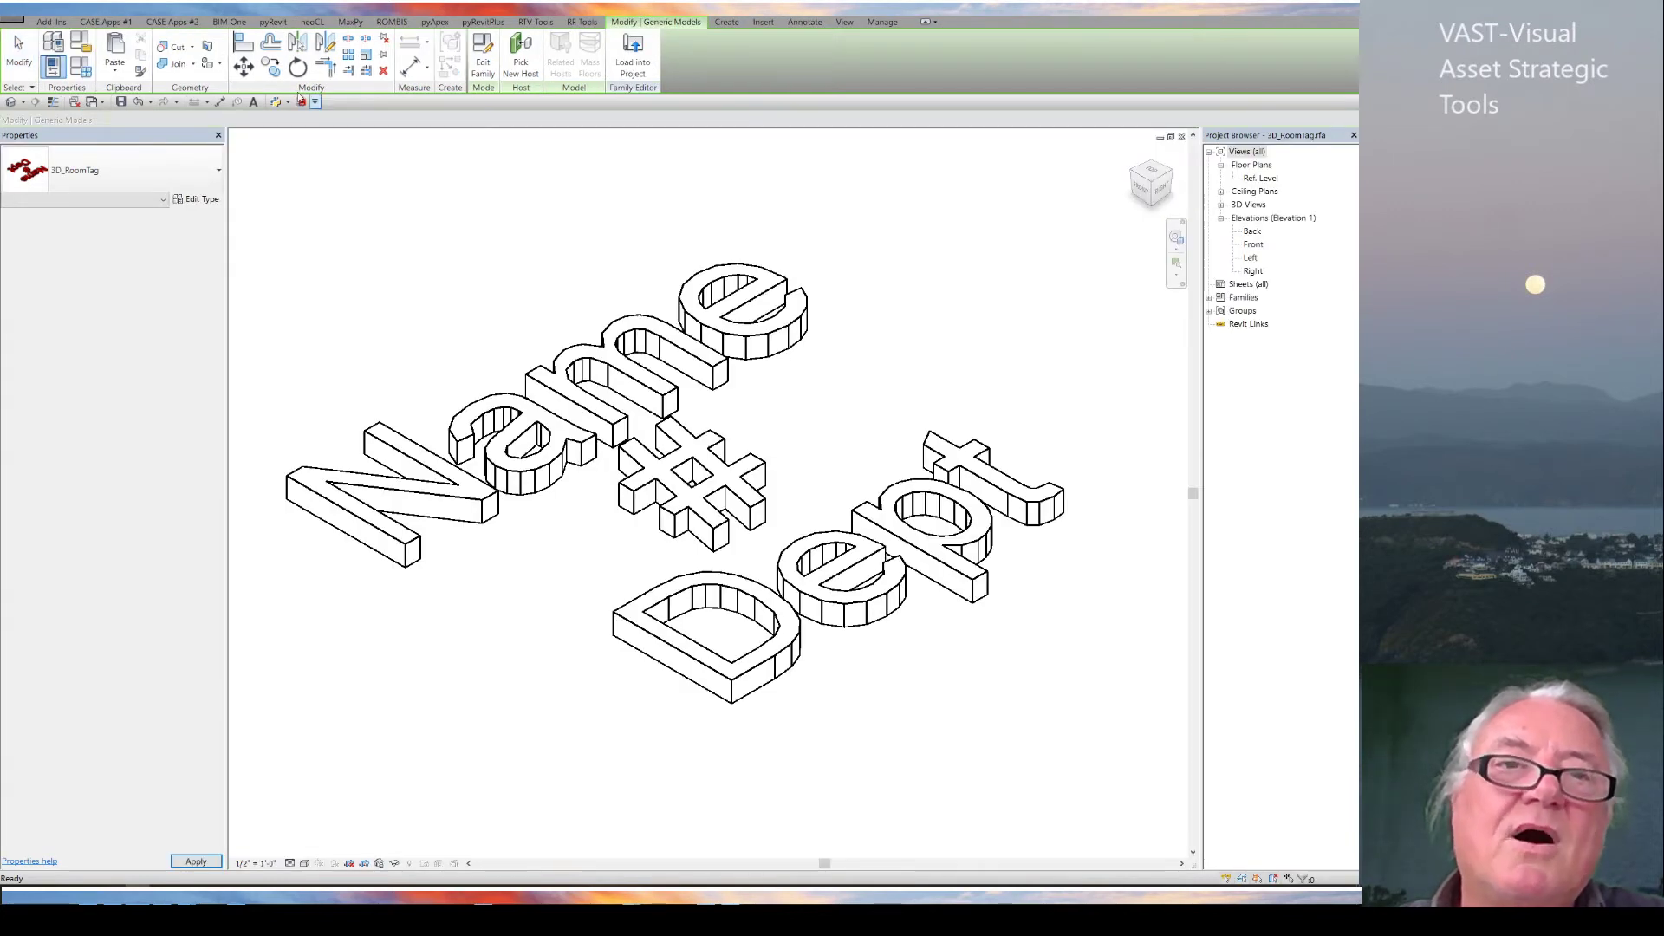
pyautogui.click(81, 49)
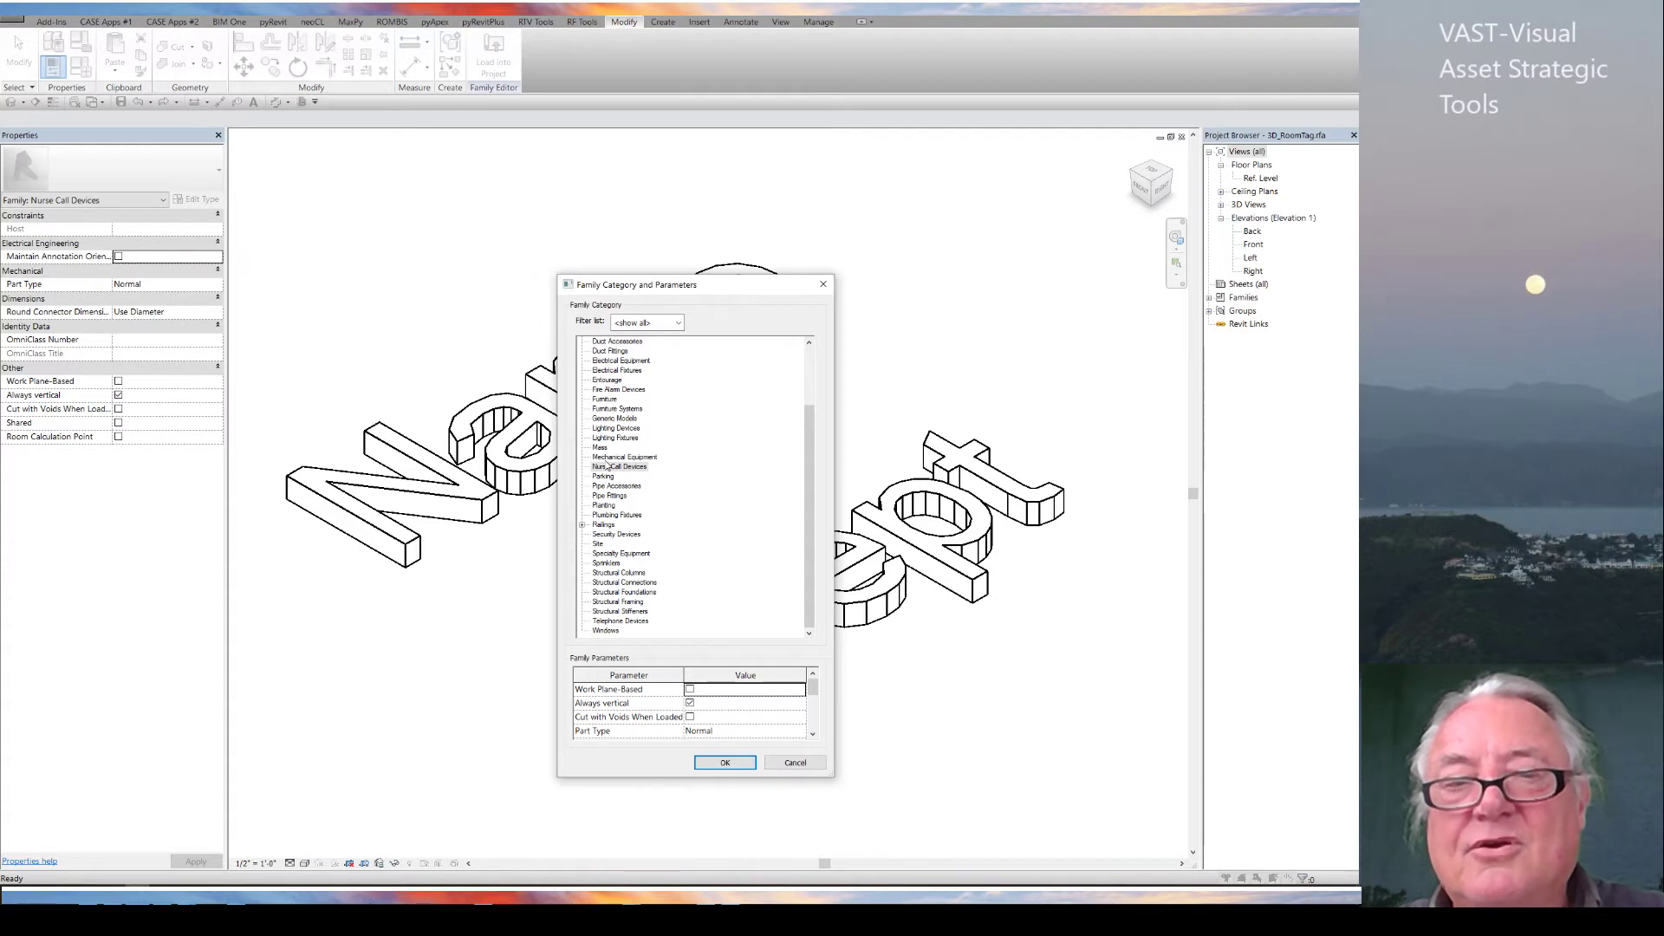
pyautogui.click(823, 285)
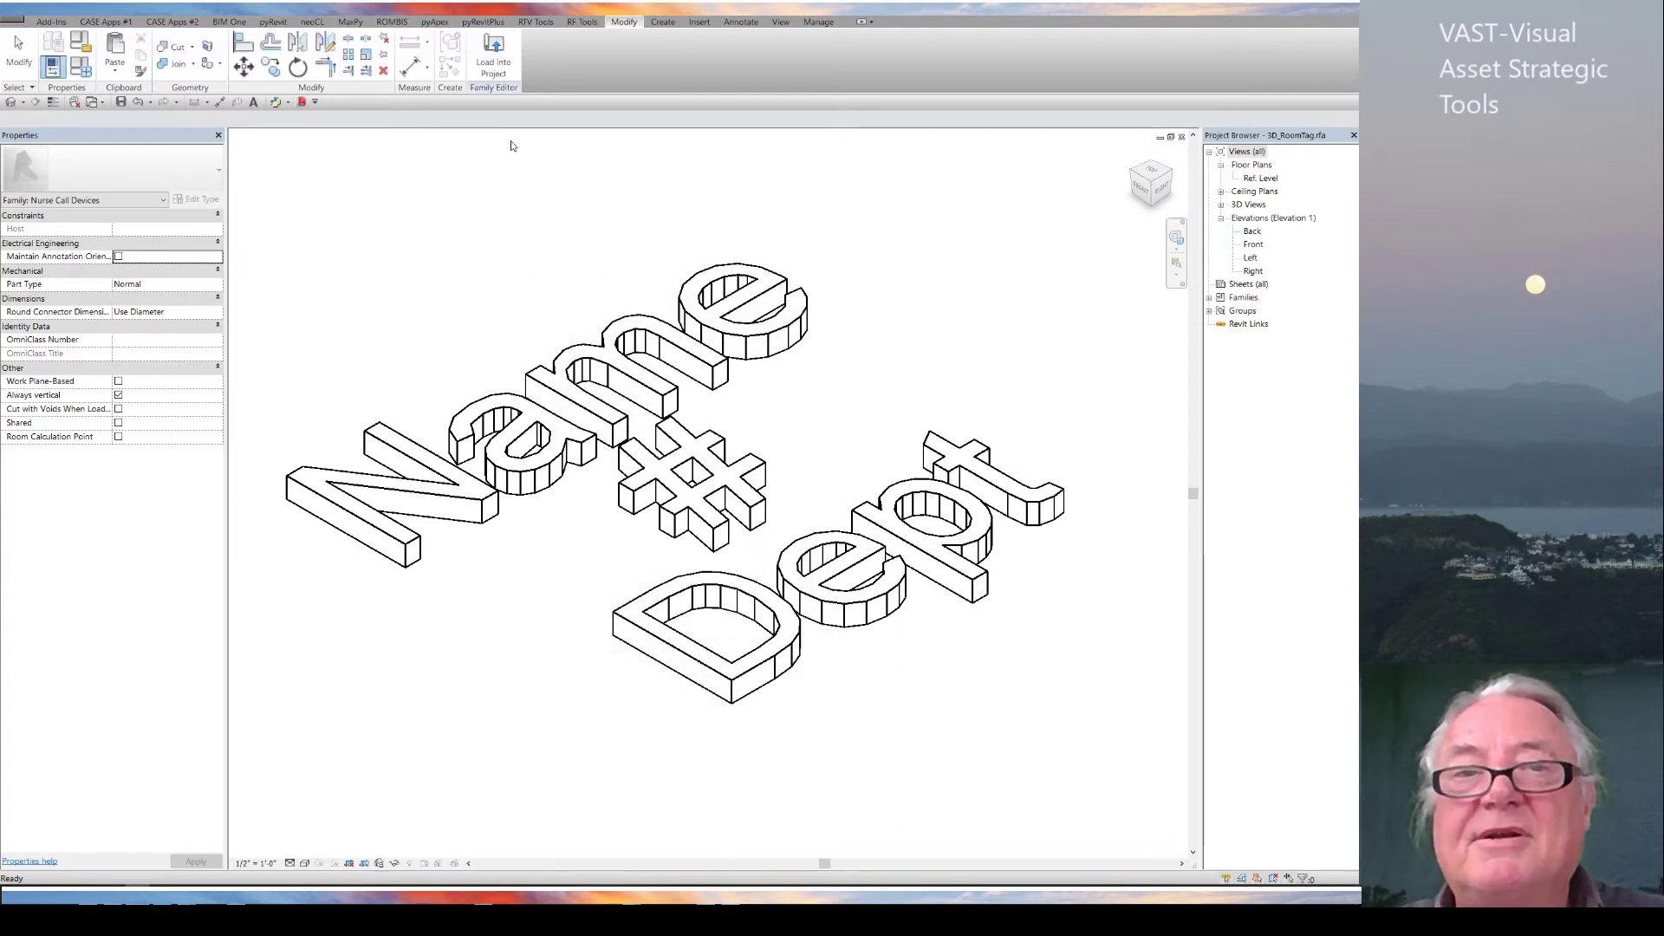
# Step: Load the 3D_RoomTag family into the LockerRooms project, overwriting the existing version and its parameter values, and check the Female Change tag's properties
pyautogui.click(494, 68)
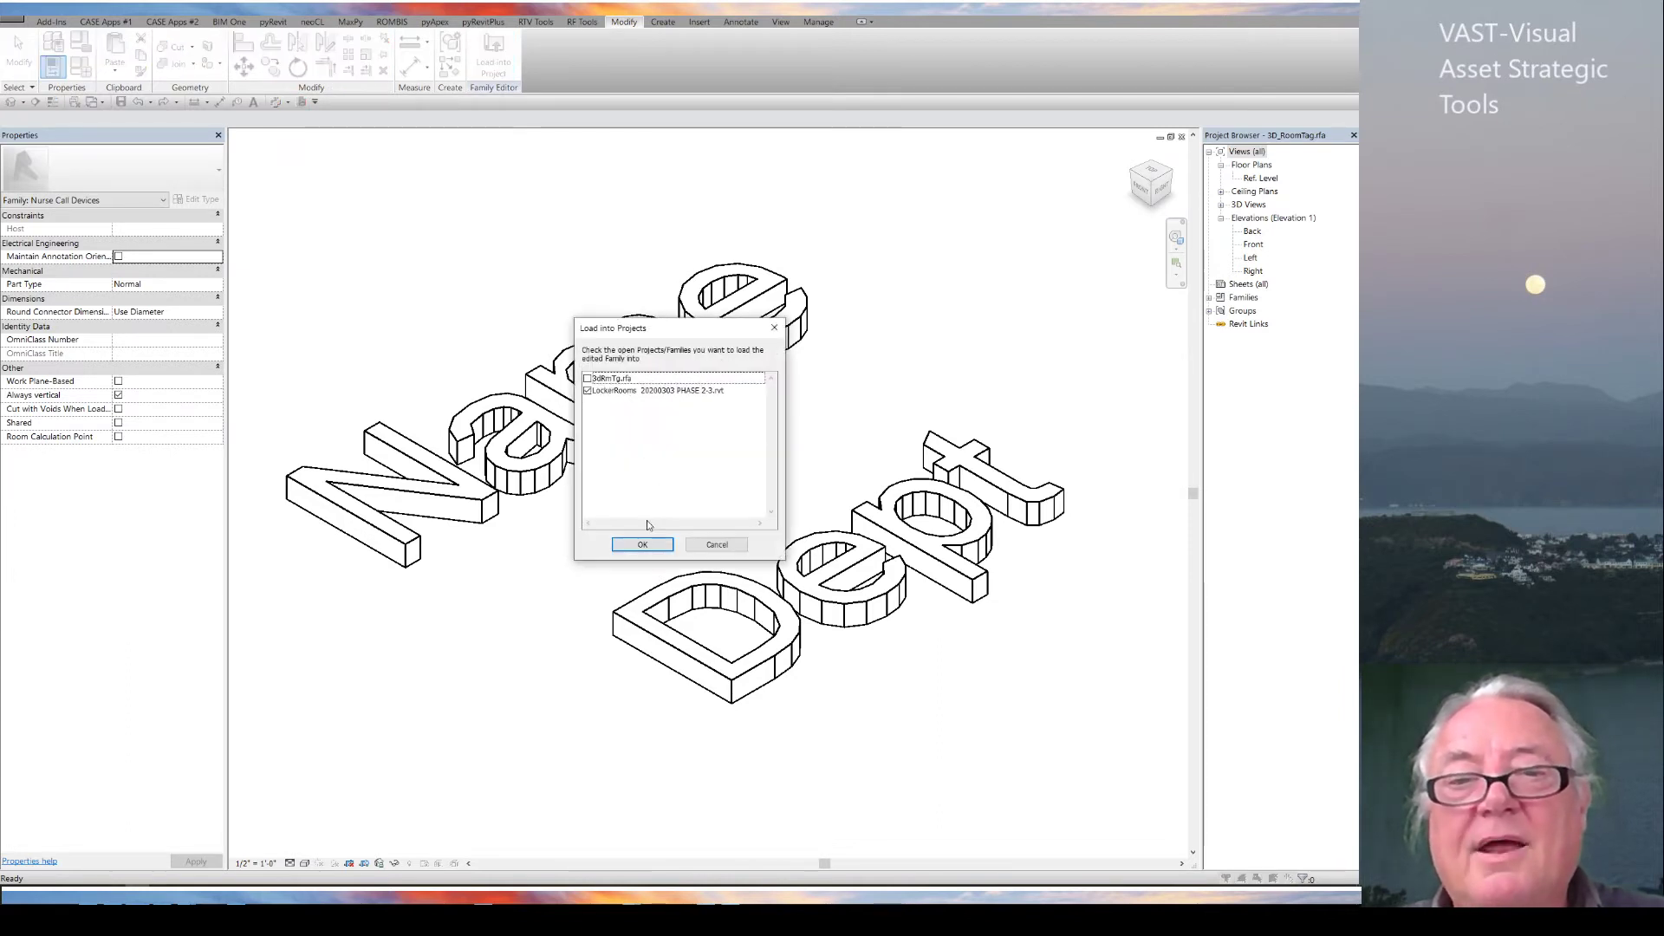
pyautogui.click(631, 546)
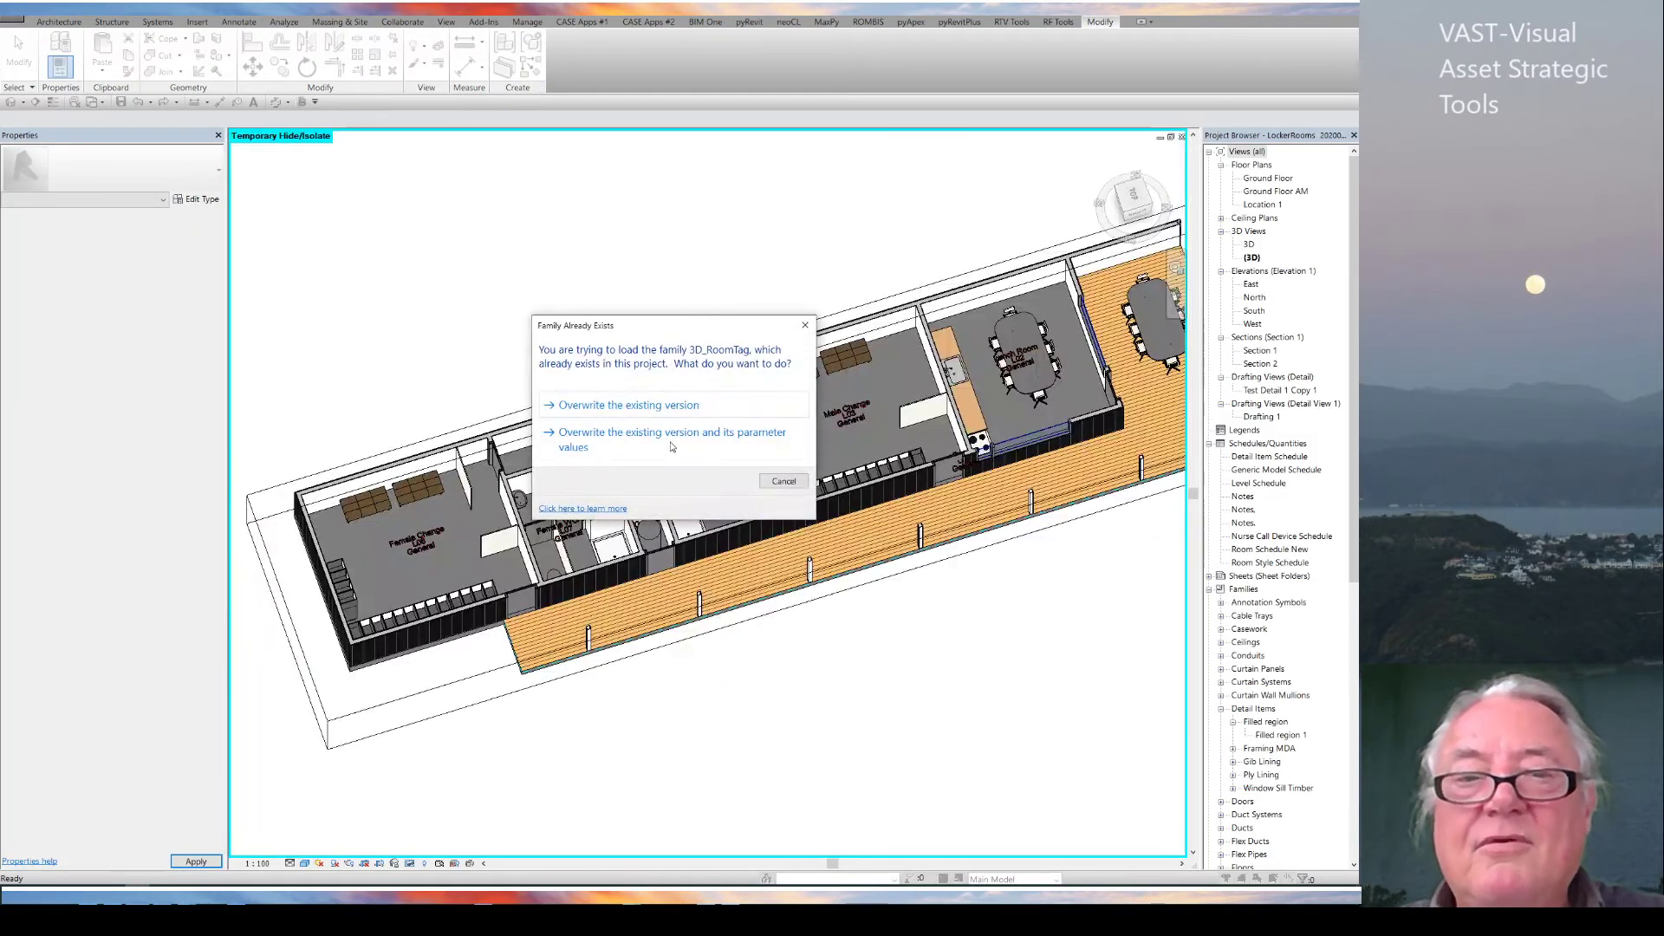
pyautogui.click(666, 443)
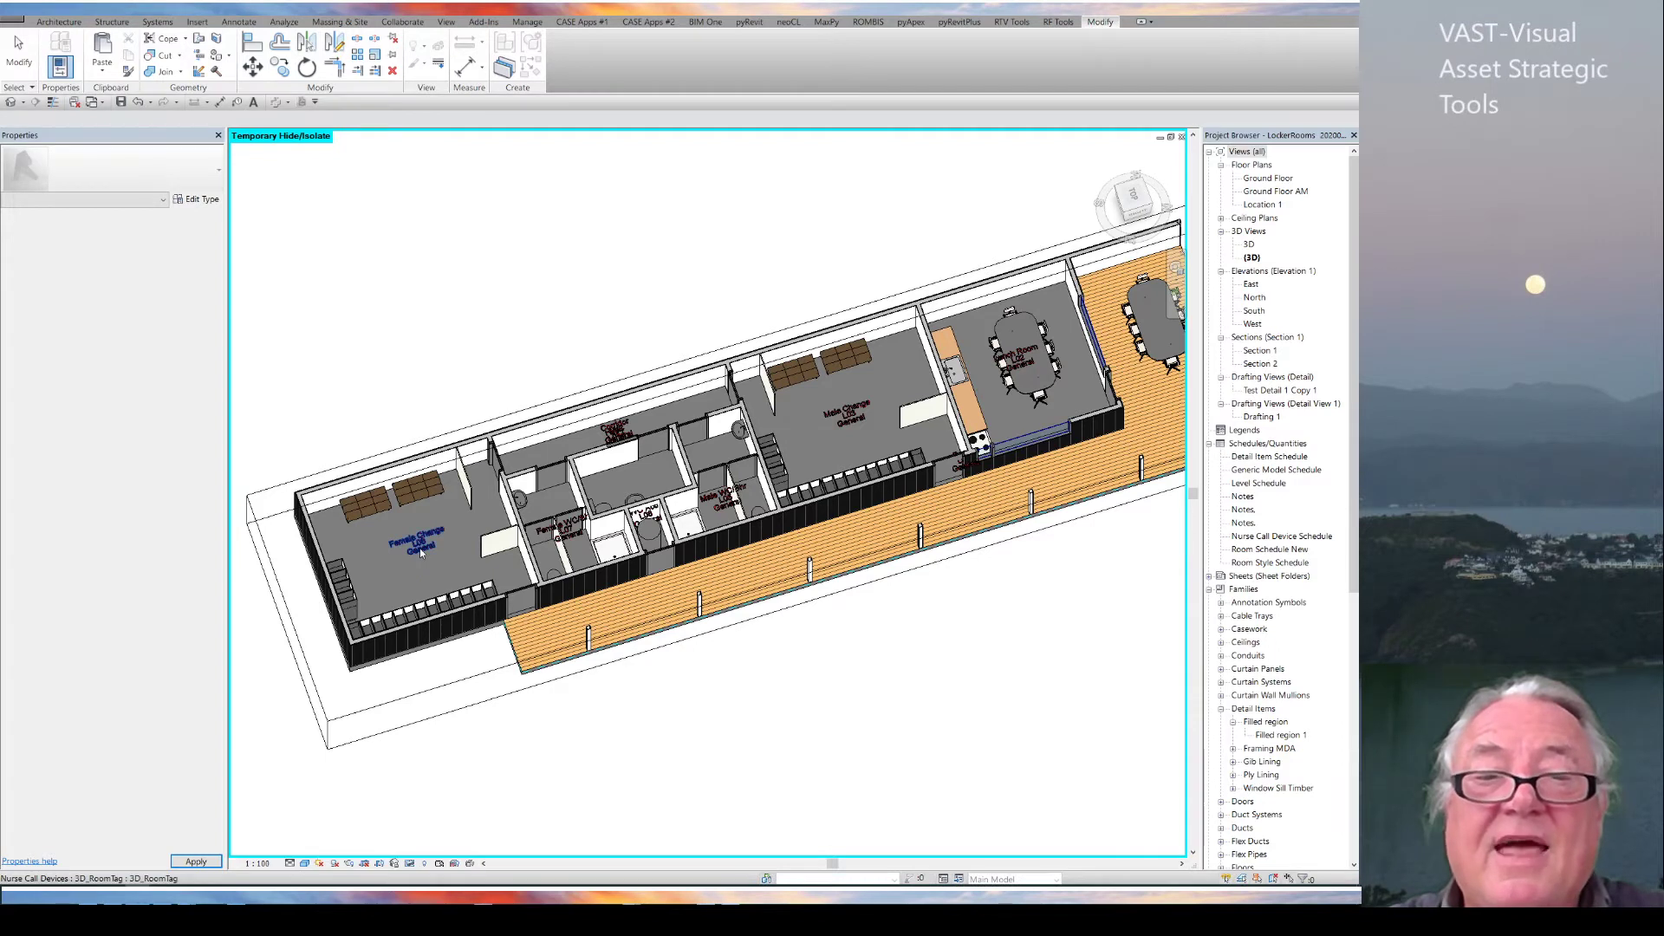
pyautogui.click(420, 548)
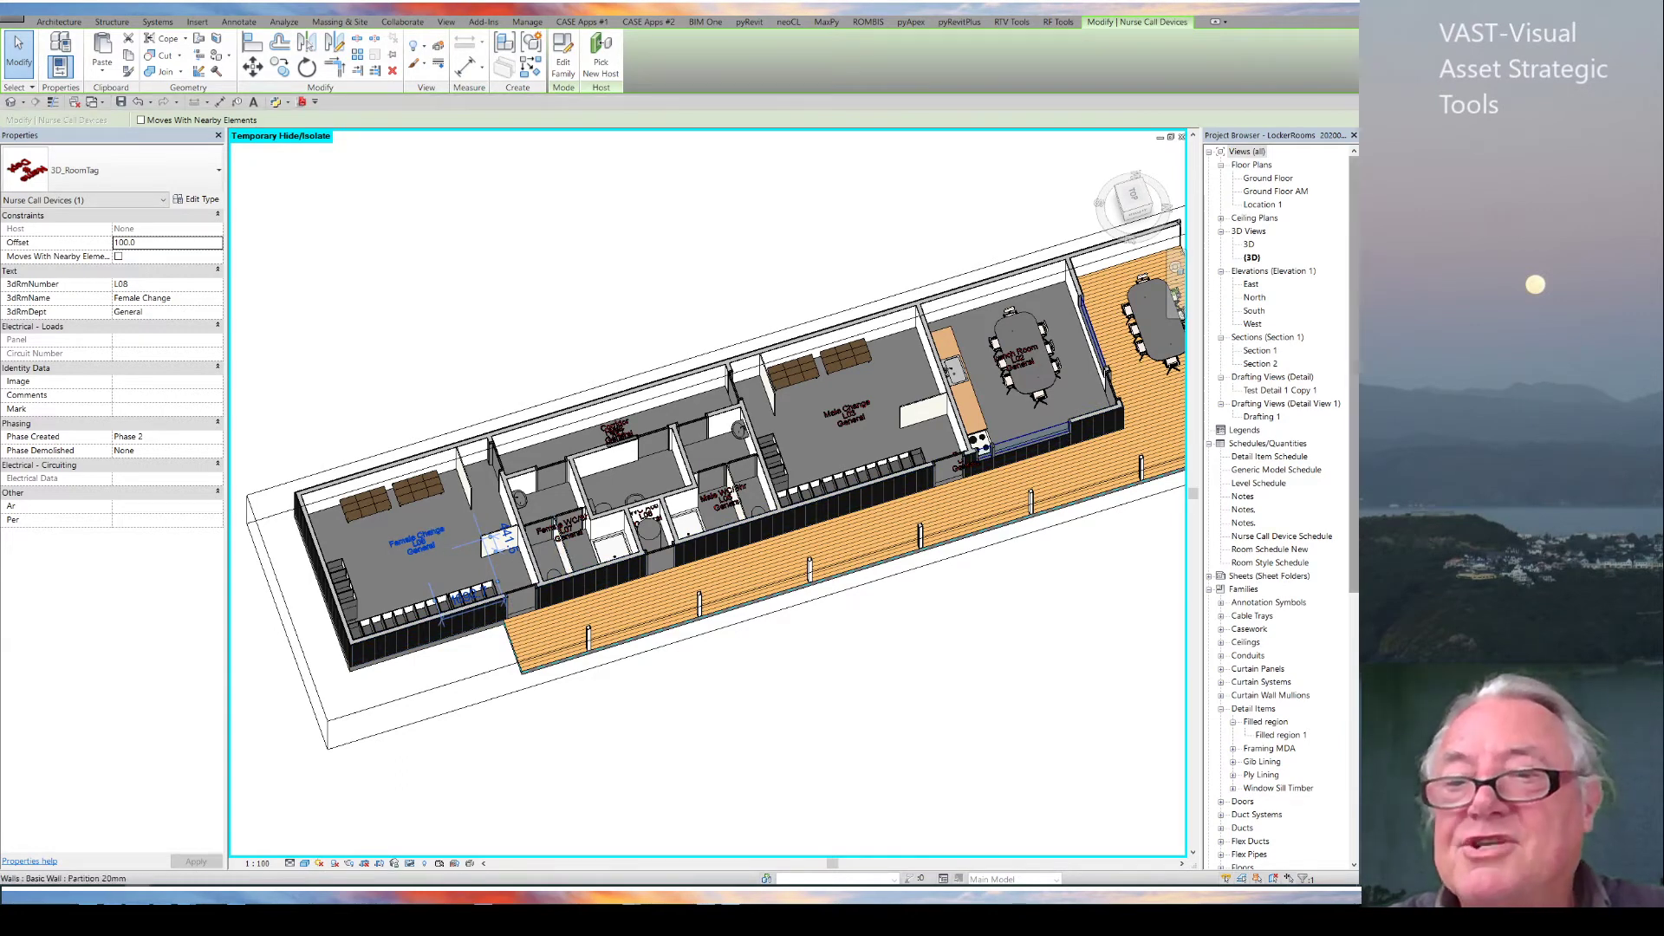
# Step: Open the Nurse Call Device Schedule from the project's schedules
pyautogui.moveTo(1354, 526)
pyautogui.mouseDown()
pyautogui.moveTo(1354, 663)
pyautogui.moveTo(1354, 524)
pyautogui.mouseUp()
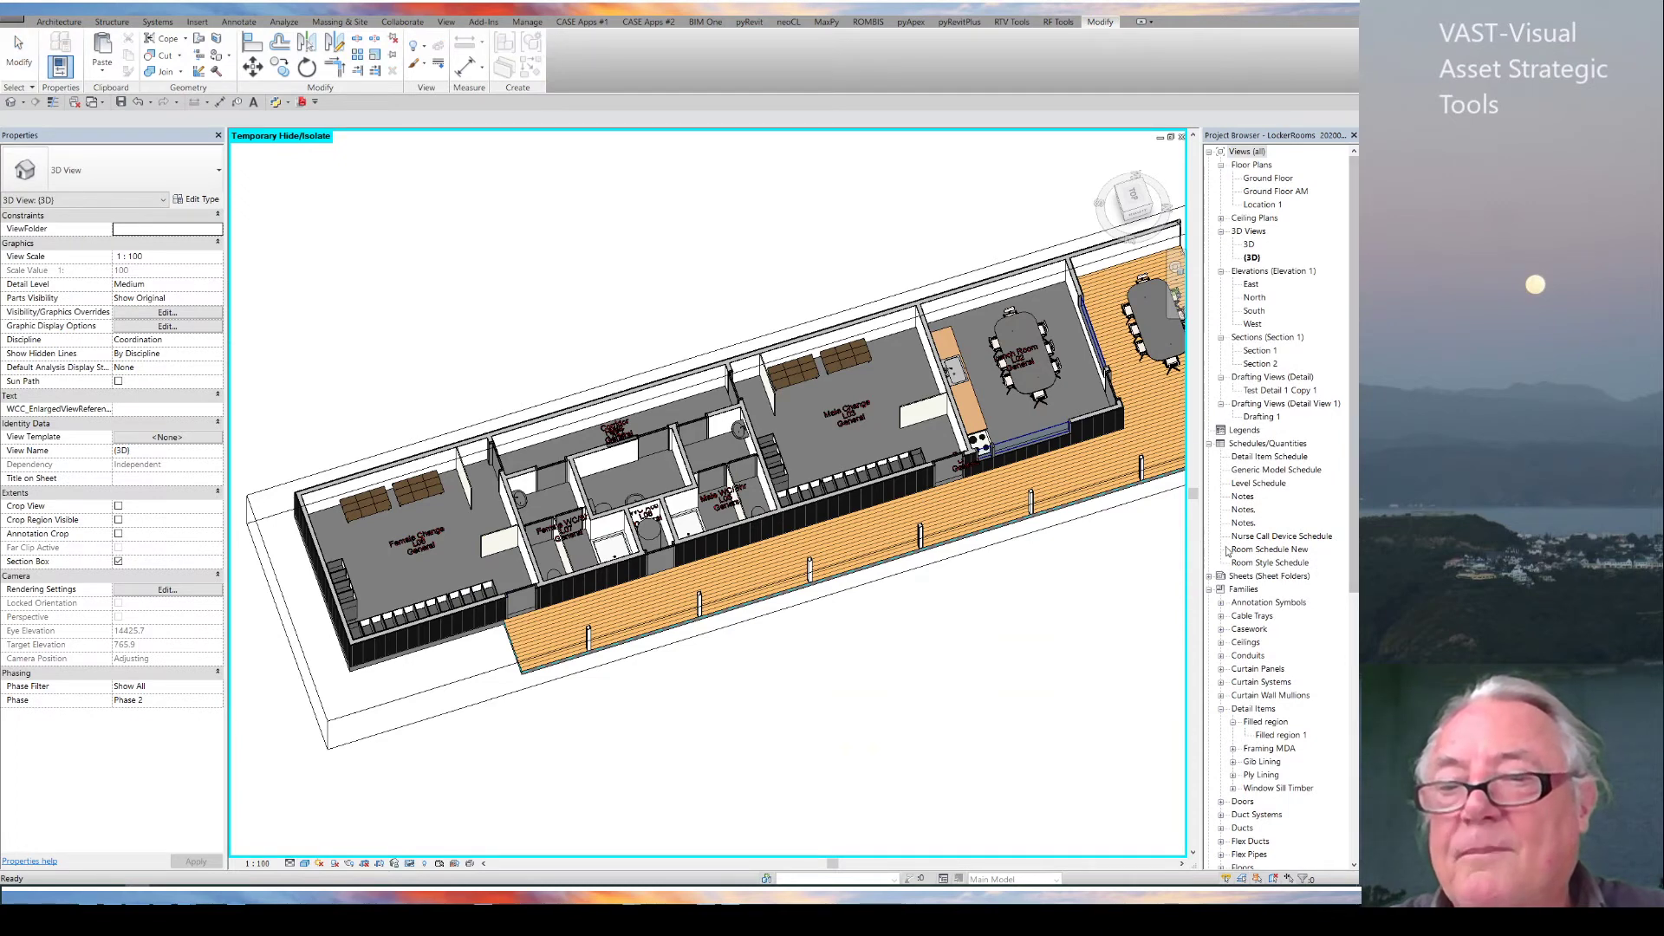
pyautogui.click(1258, 549)
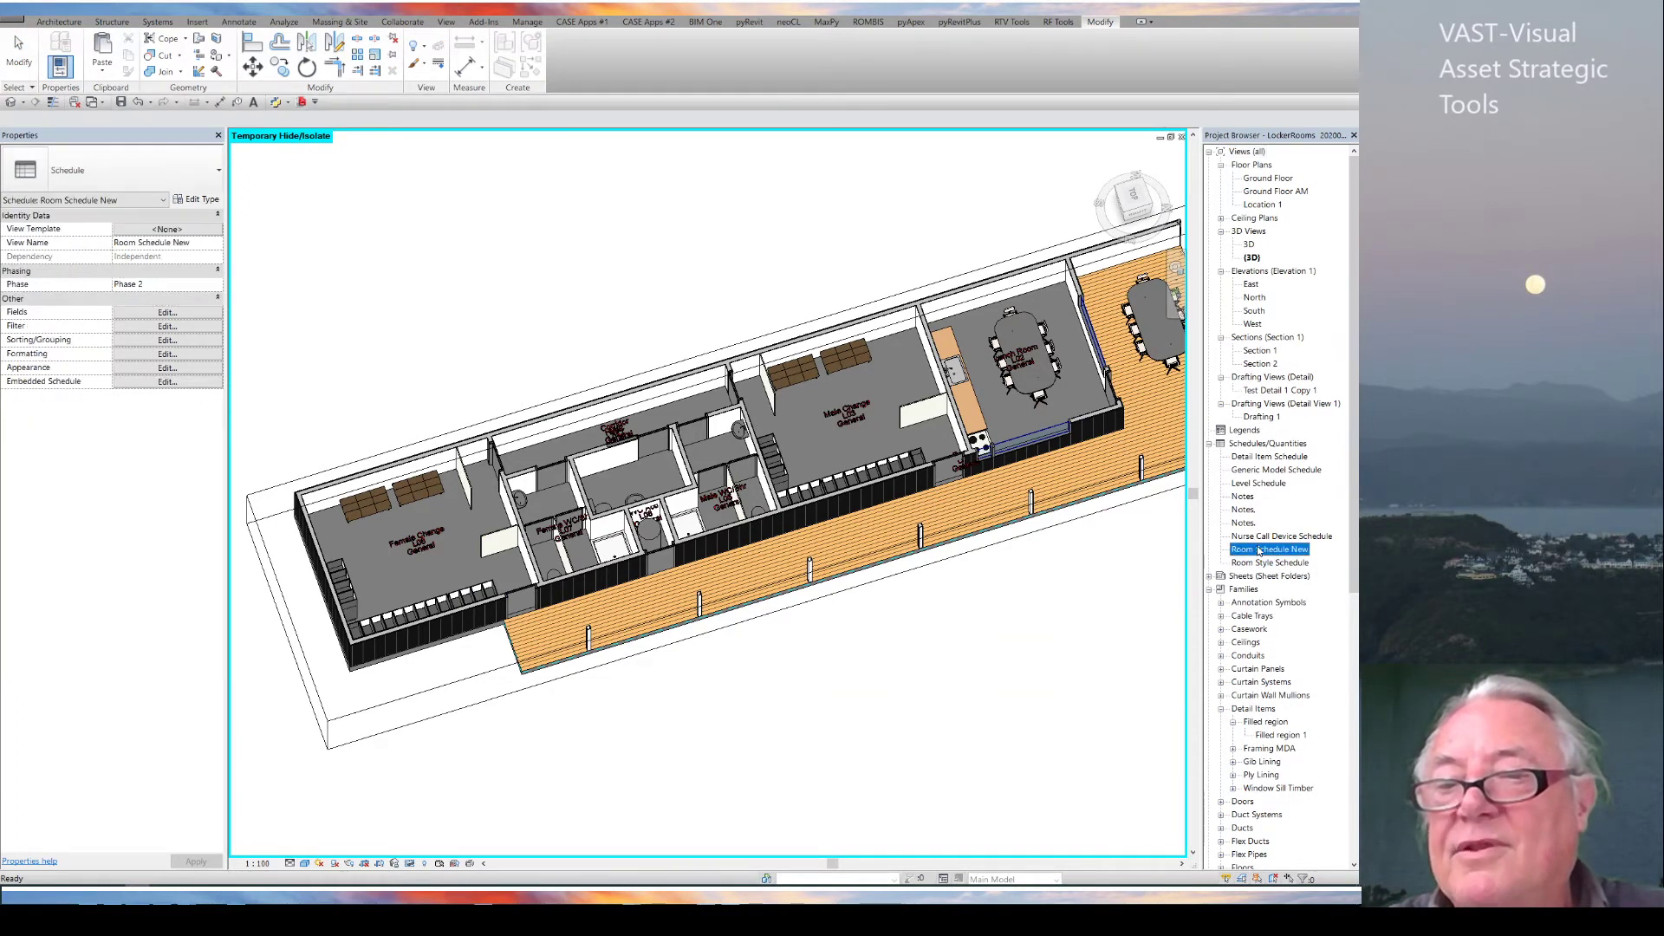
pyautogui.doubleClick(1267, 537)
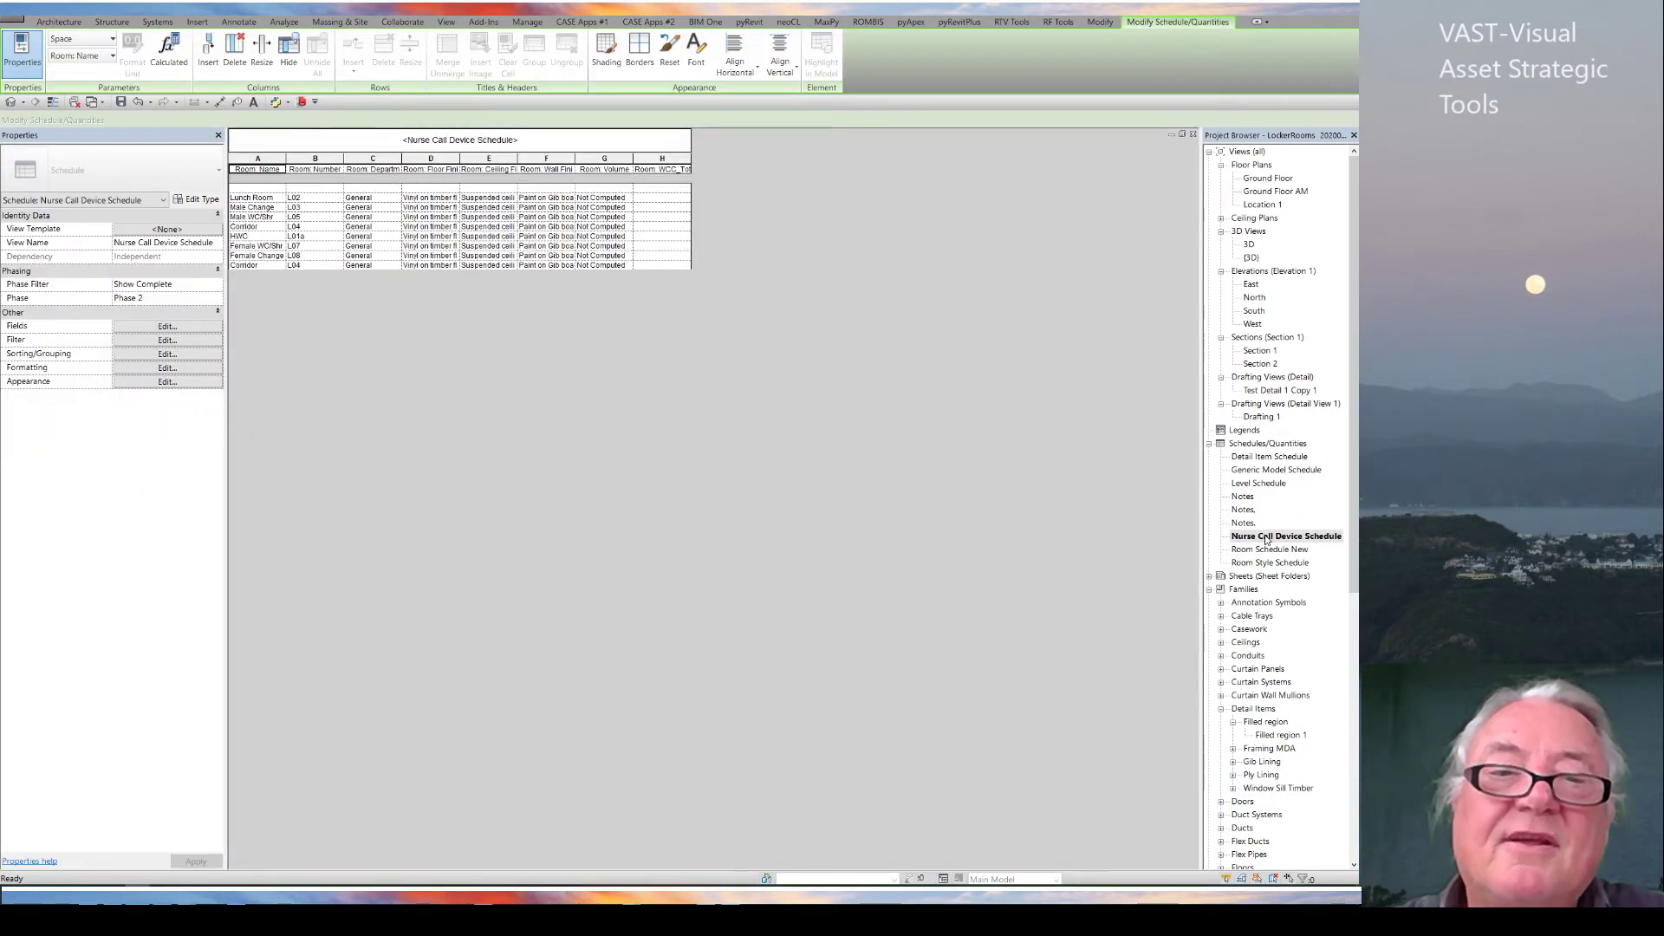
# Step: Add the Room: Area field to the Nurse Call Device Schedule, taking it from the available Room fields
pyautogui.click(178, 329)
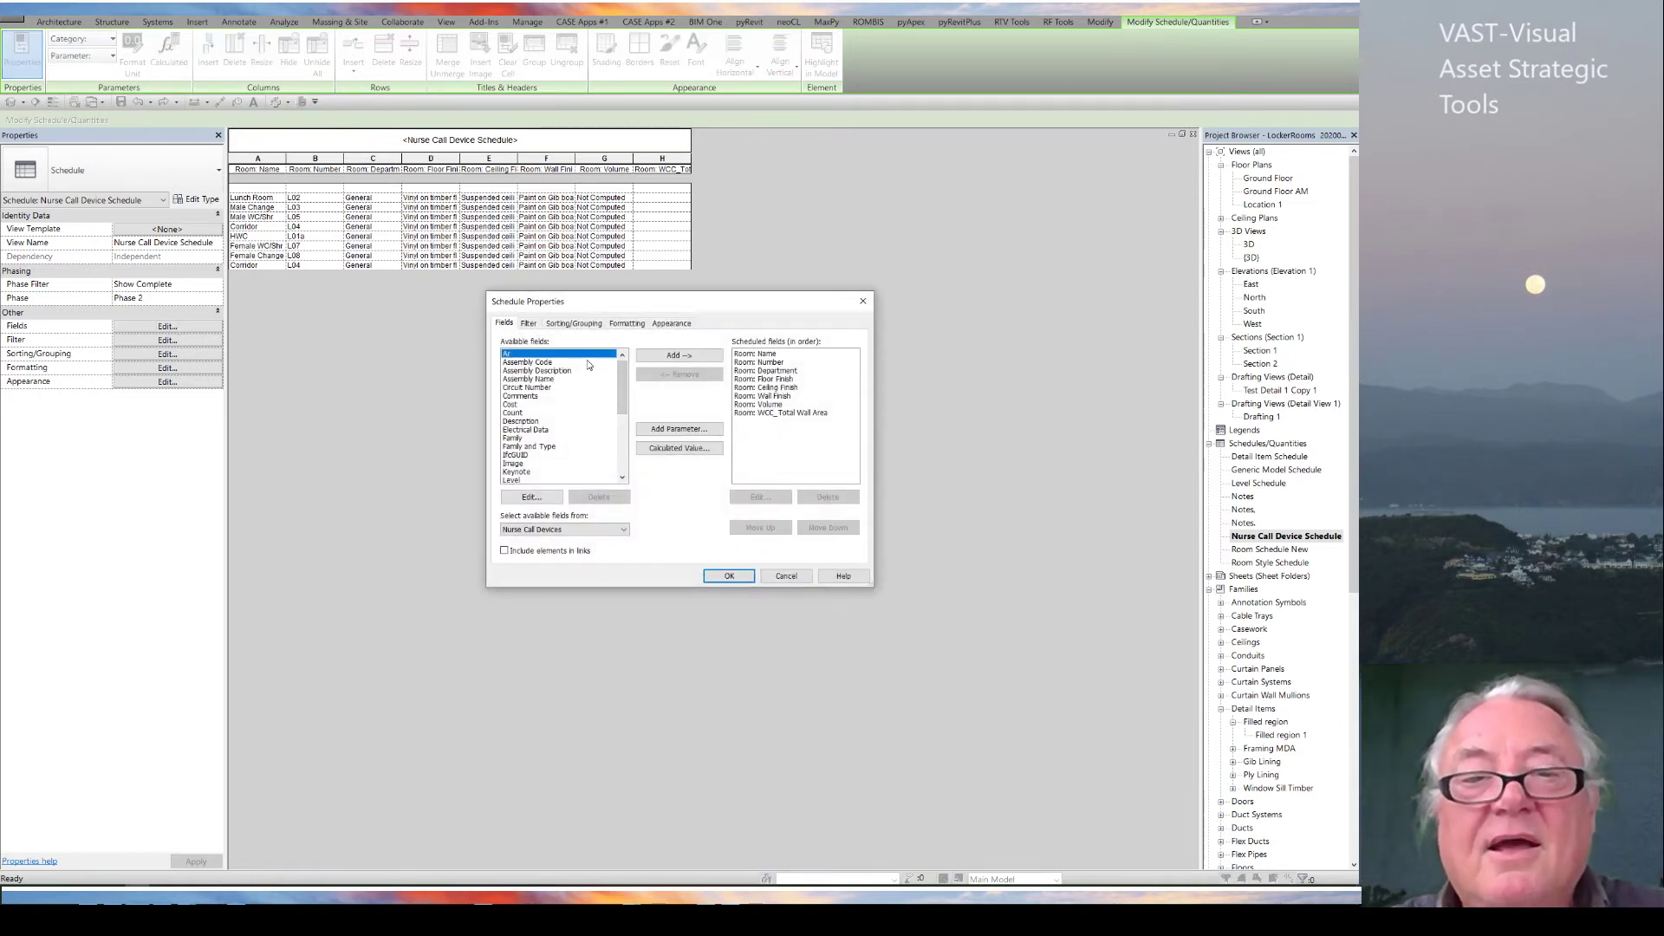
pyautogui.click(532, 530)
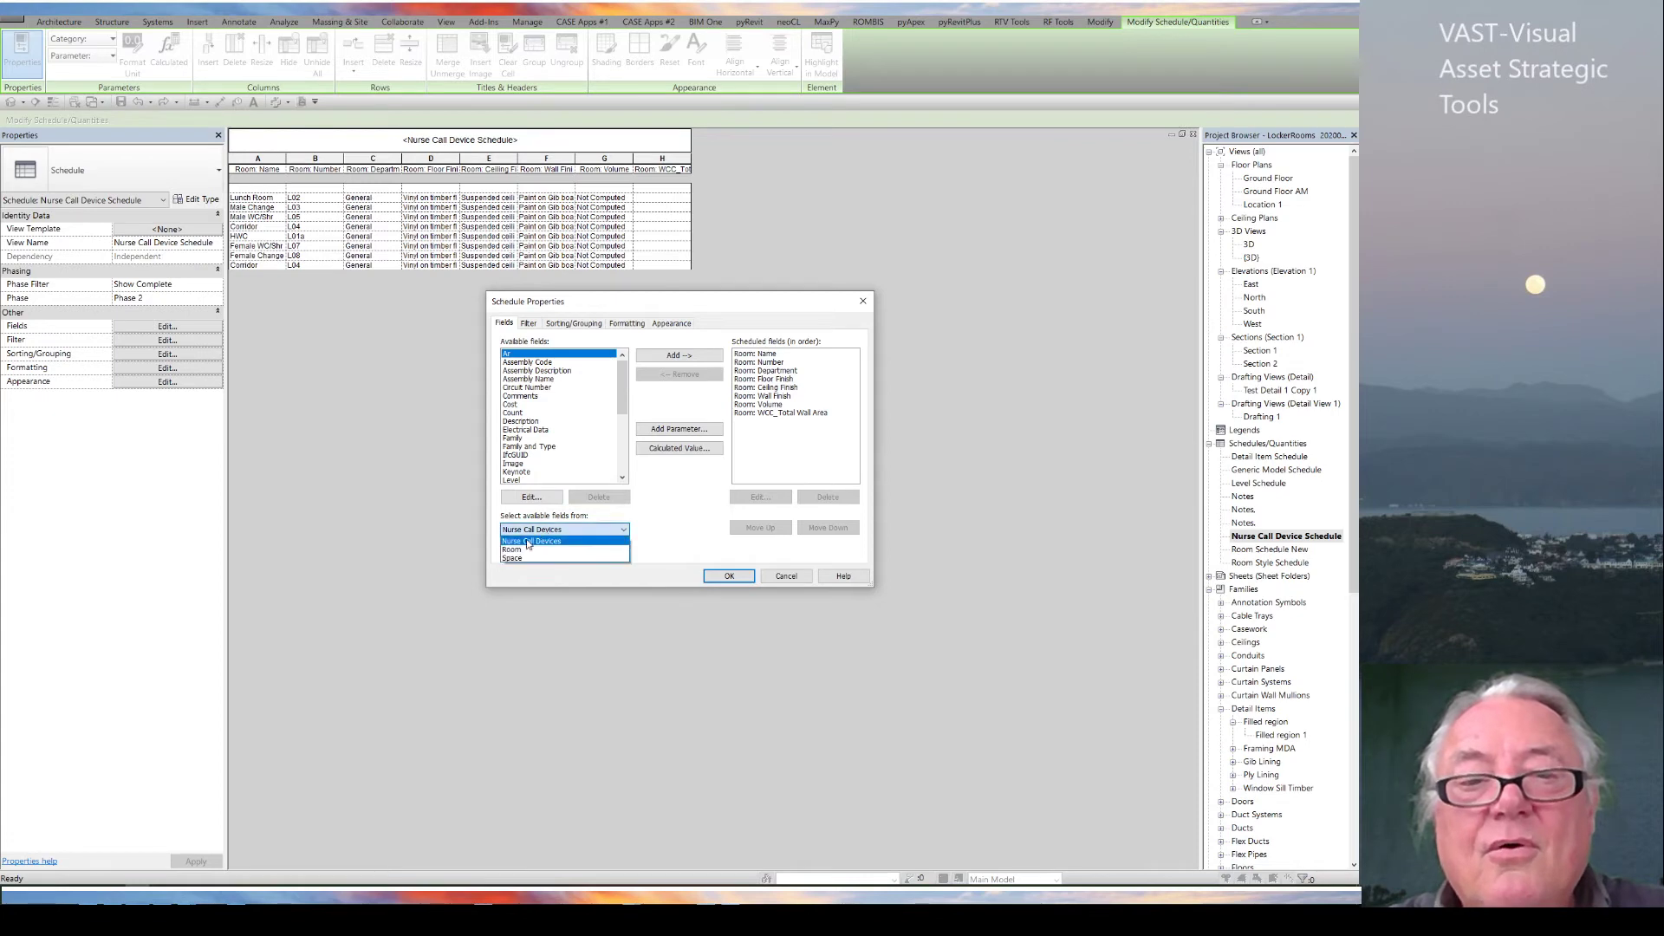
pyautogui.click(515, 550)
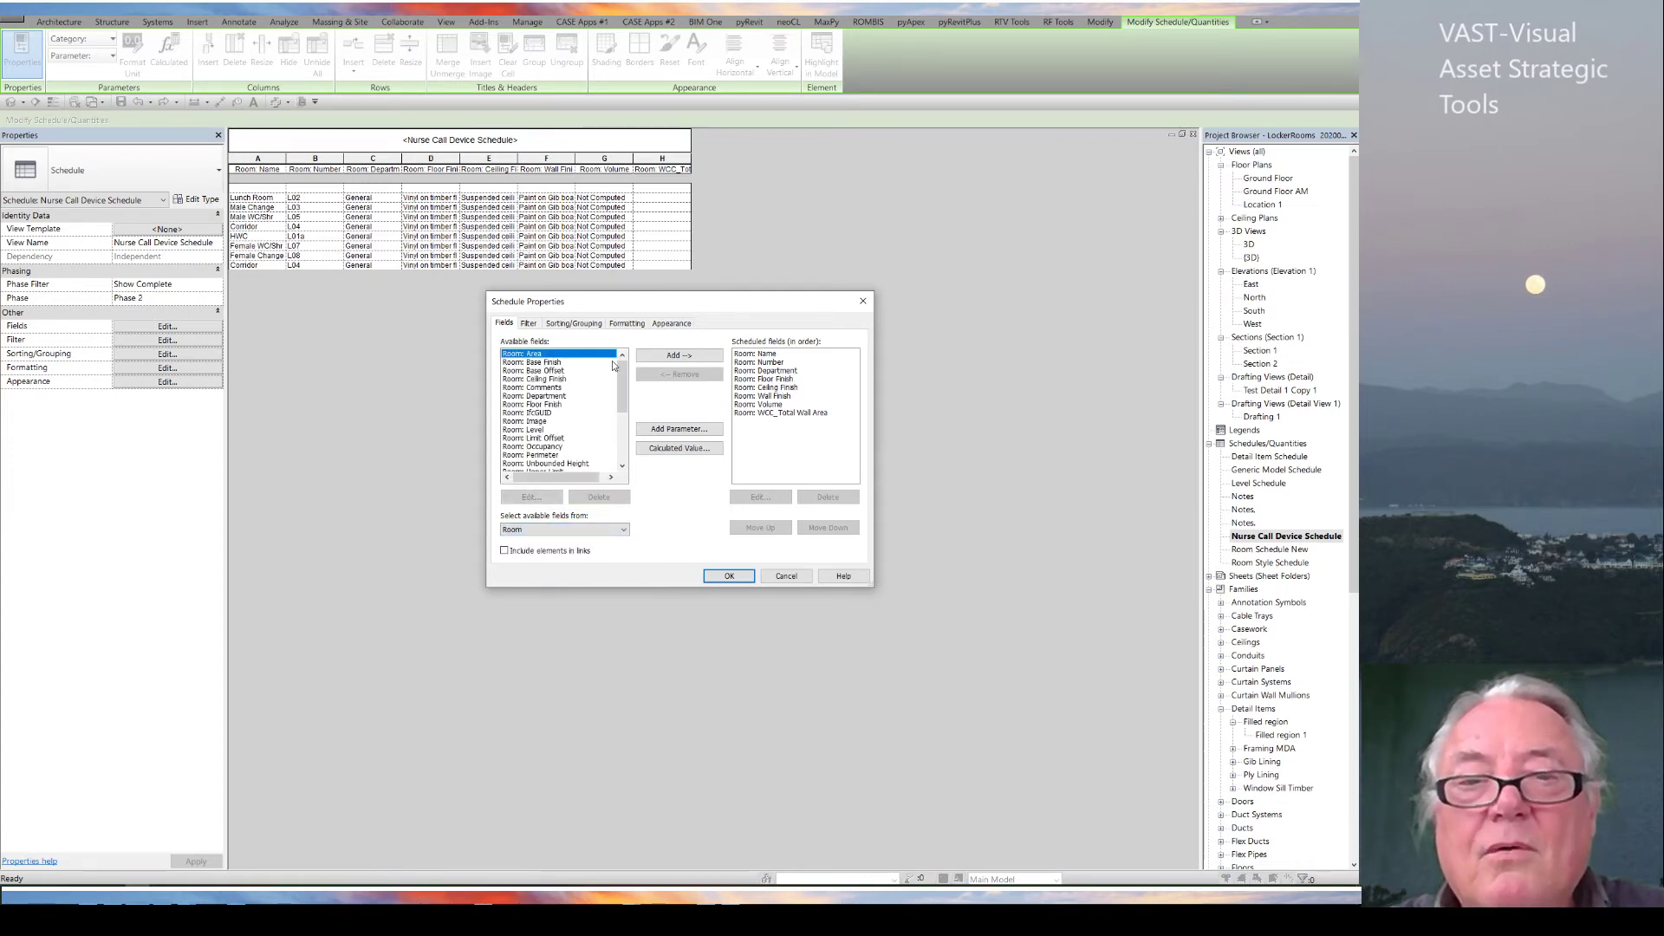
pyautogui.click(679, 356)
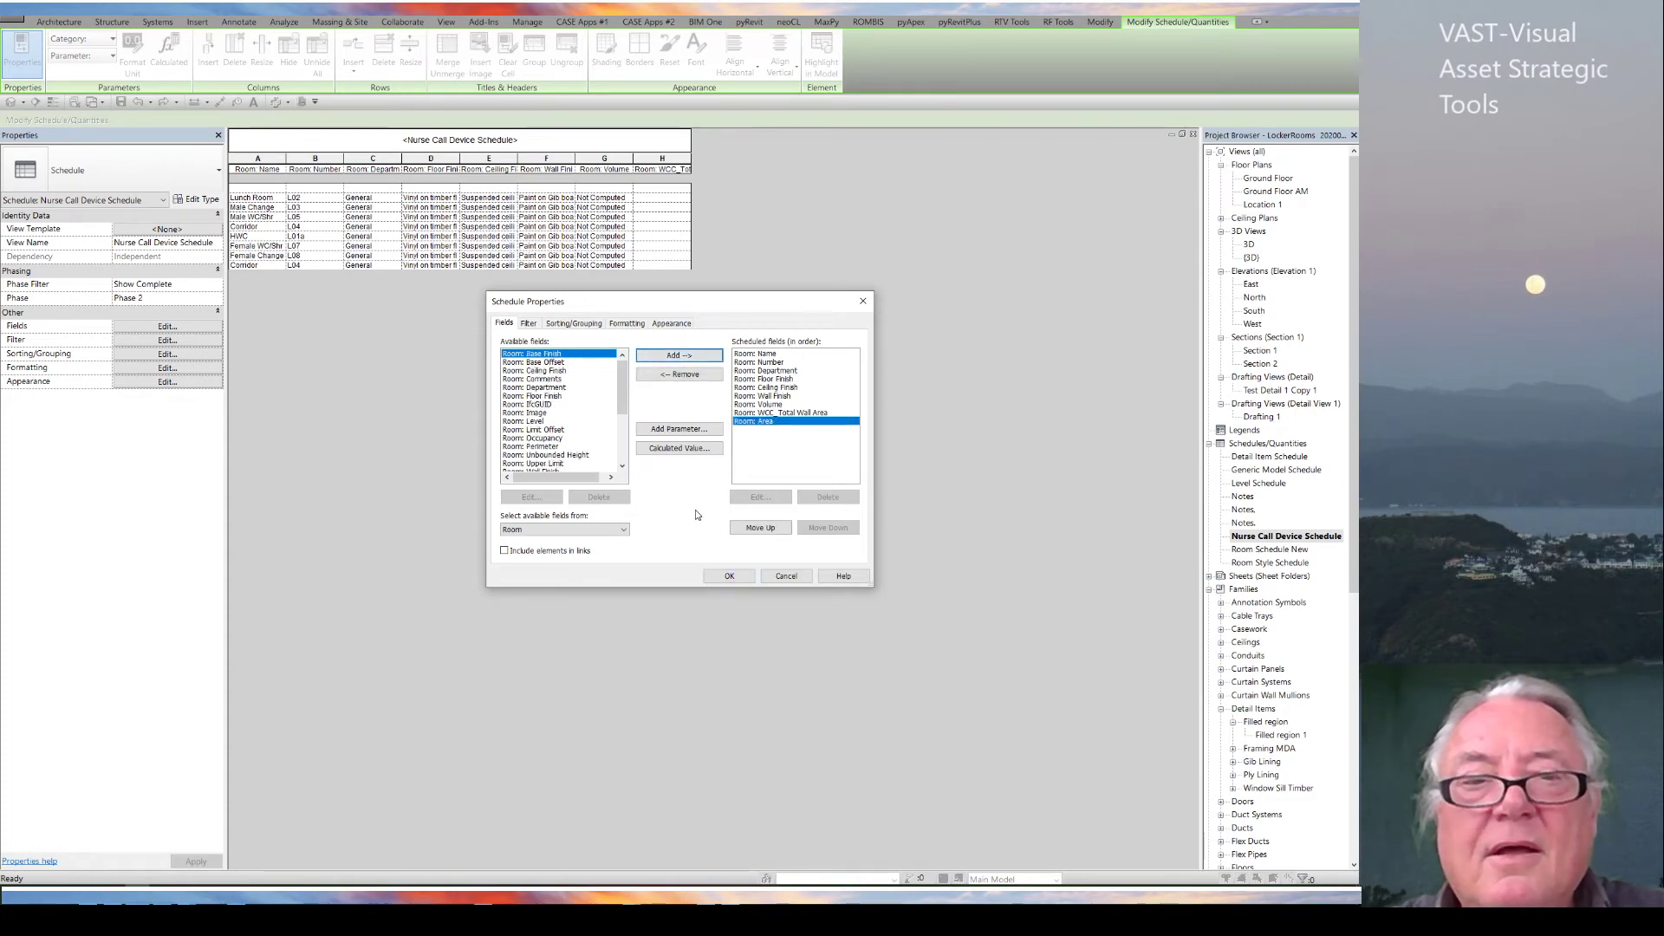
pyautogui.moveTo(622, 389); pyautogui.dragTo(622, 433)
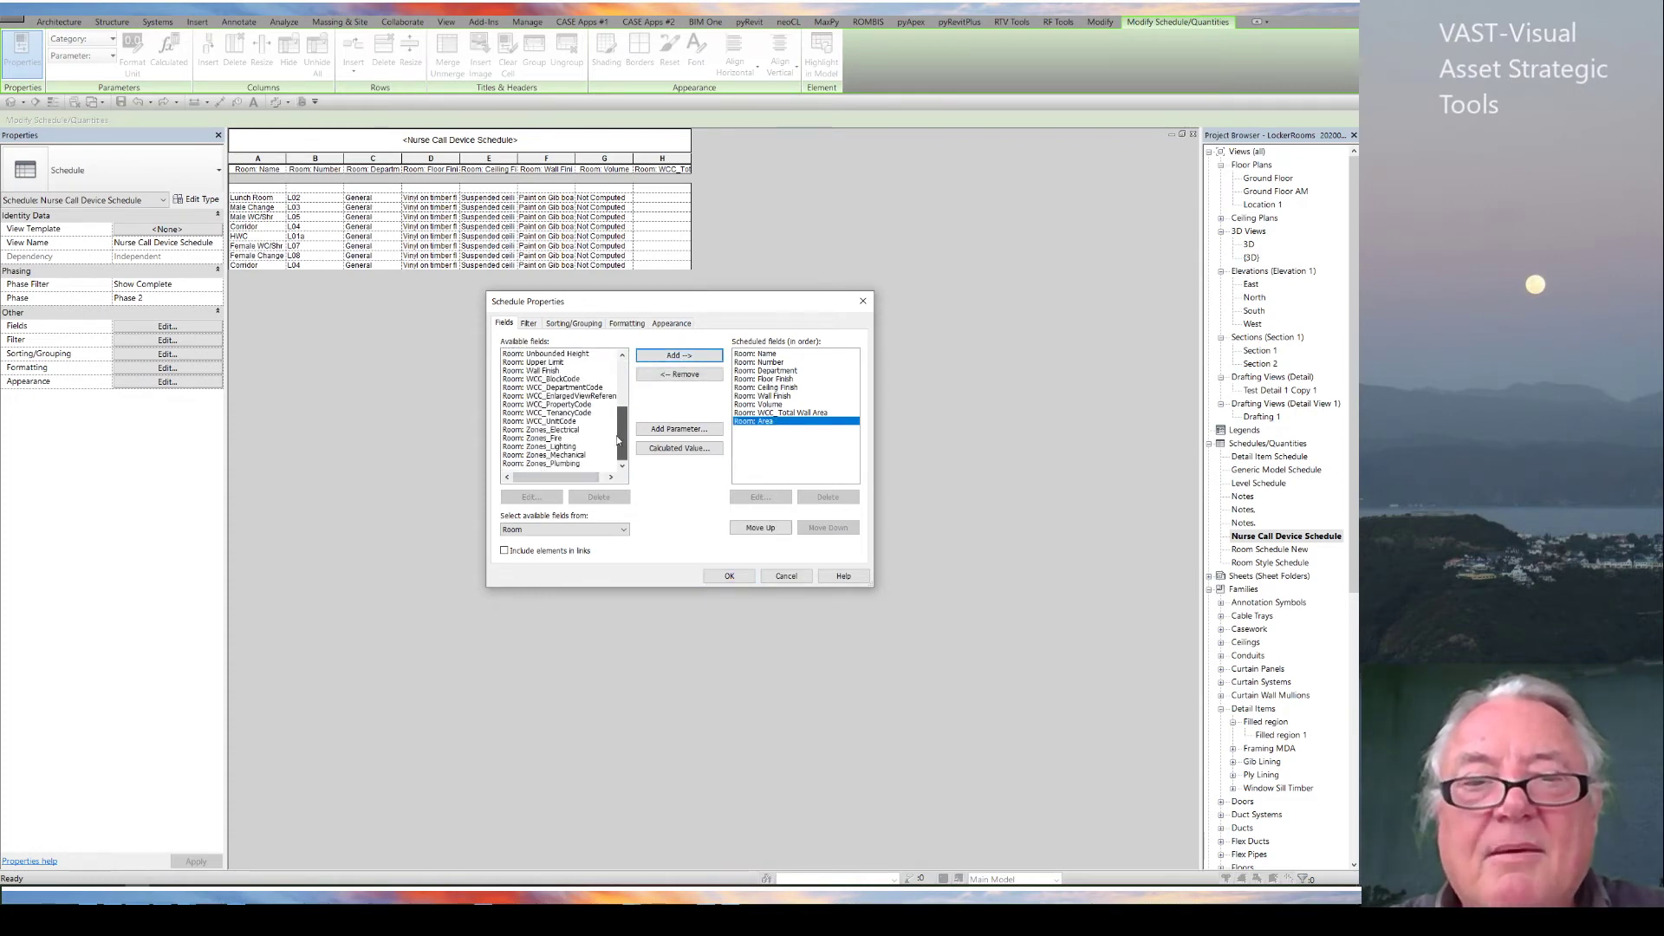
pyautogui.click(730, 576)
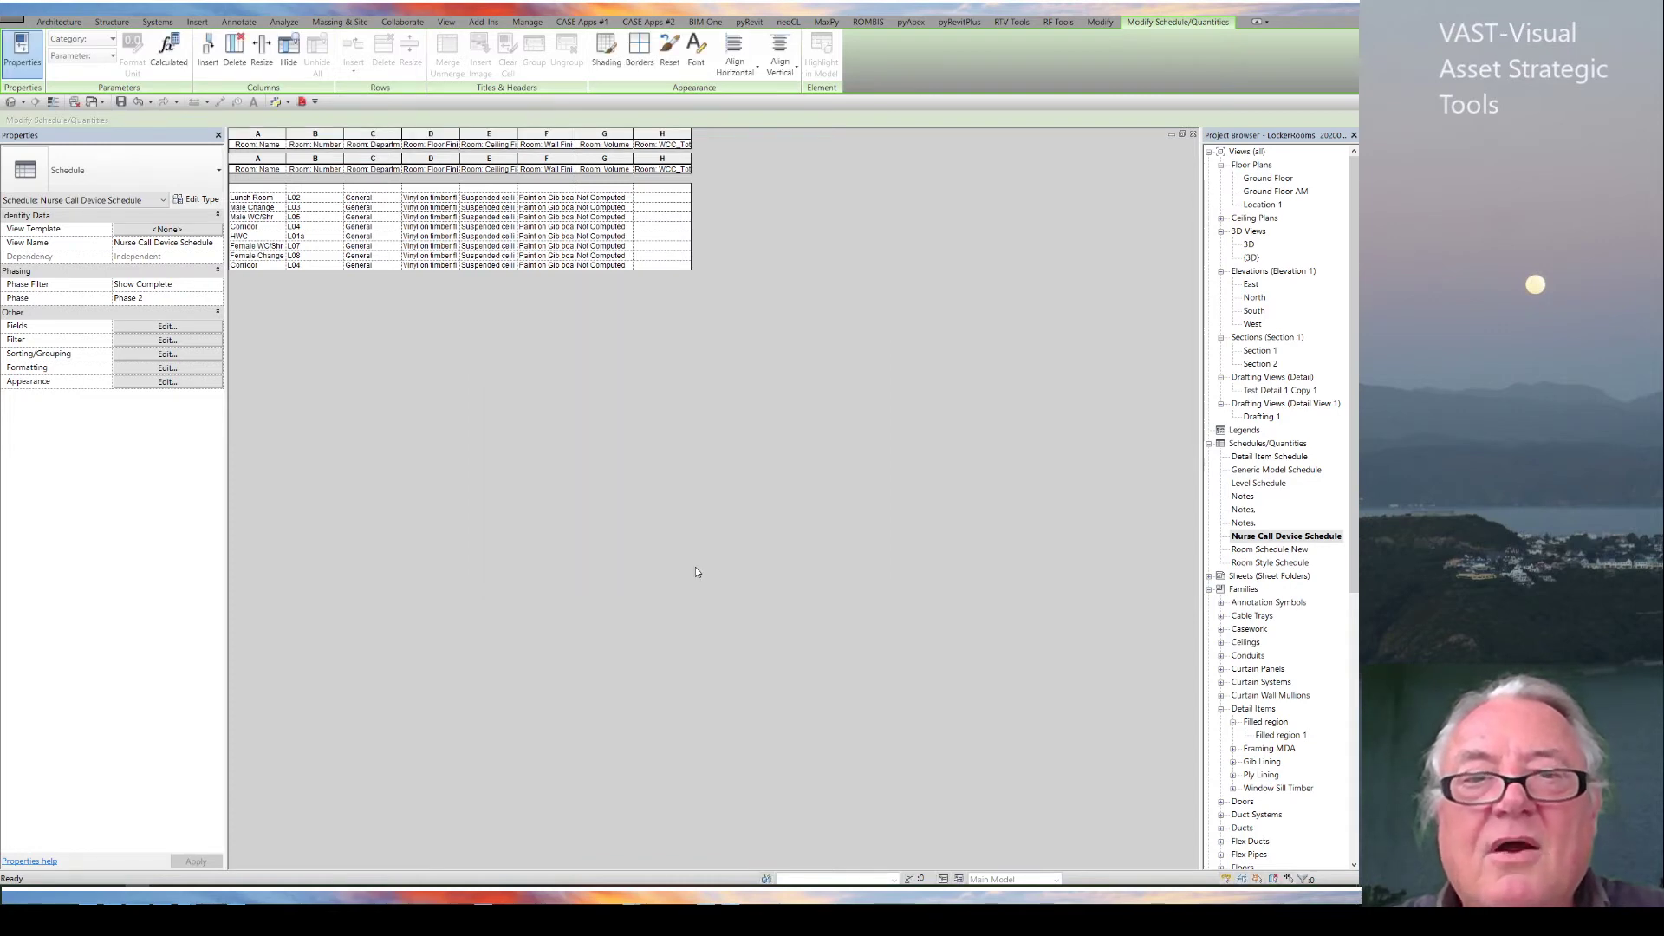
pyautogui.click(717, 208)
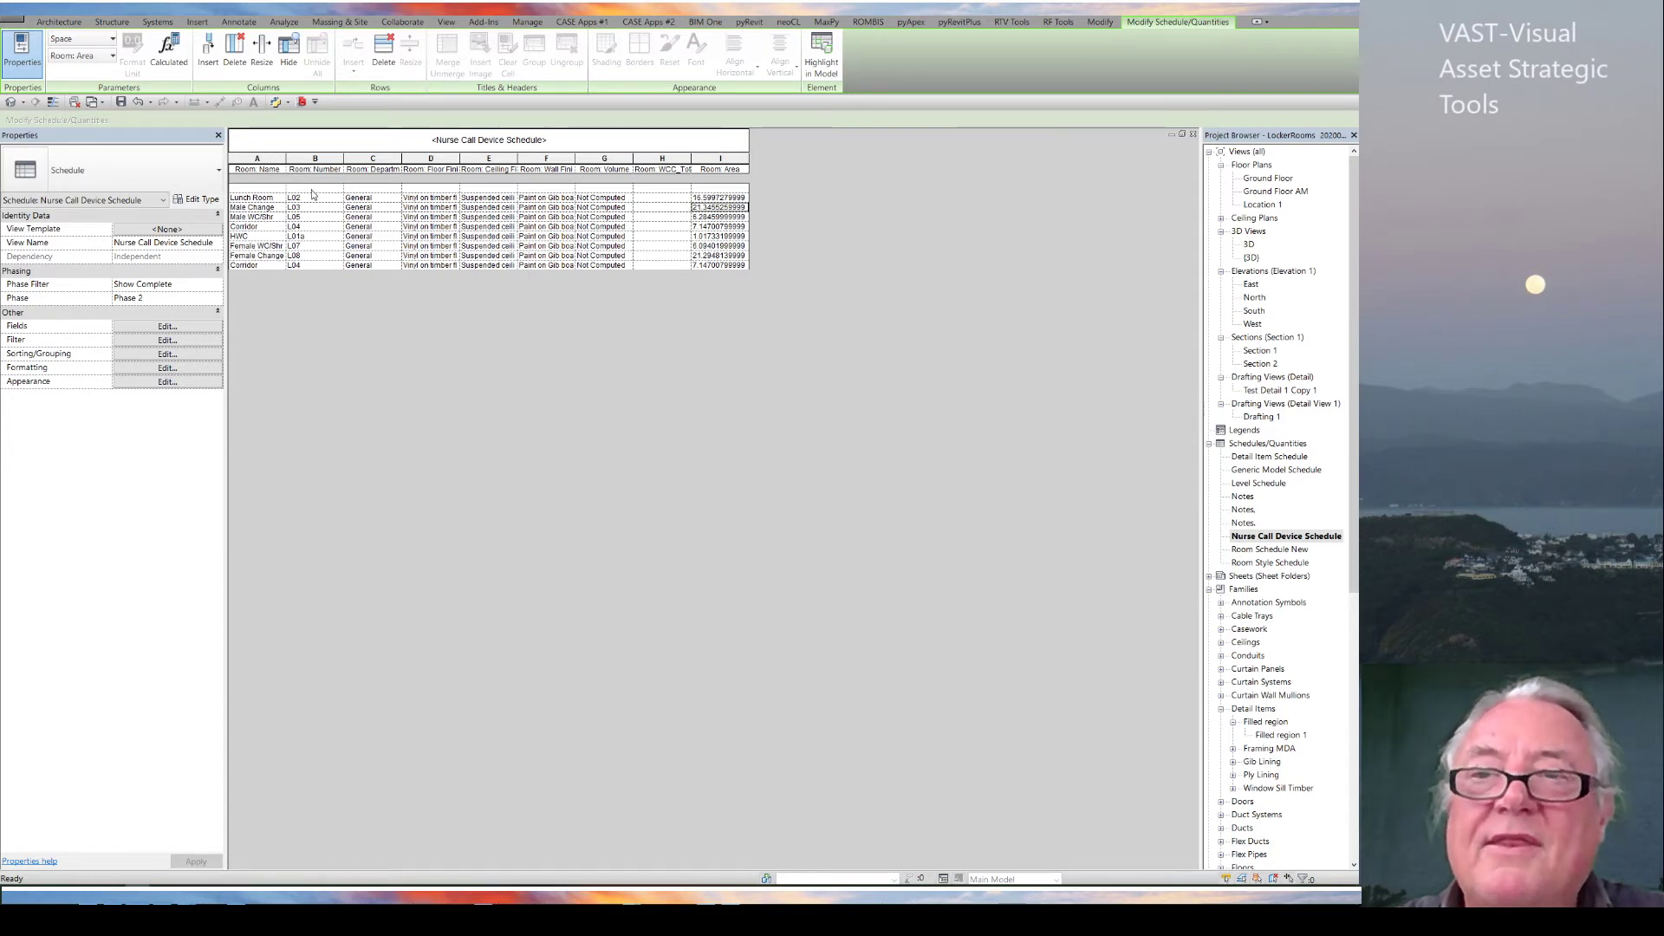
# Step: Move the Deck tag onto the deck, reposition the HWC and WC Acc tags in the 3D view, and reopen the Nurse Call Device Schedule
pyautogui.click(11, 102)
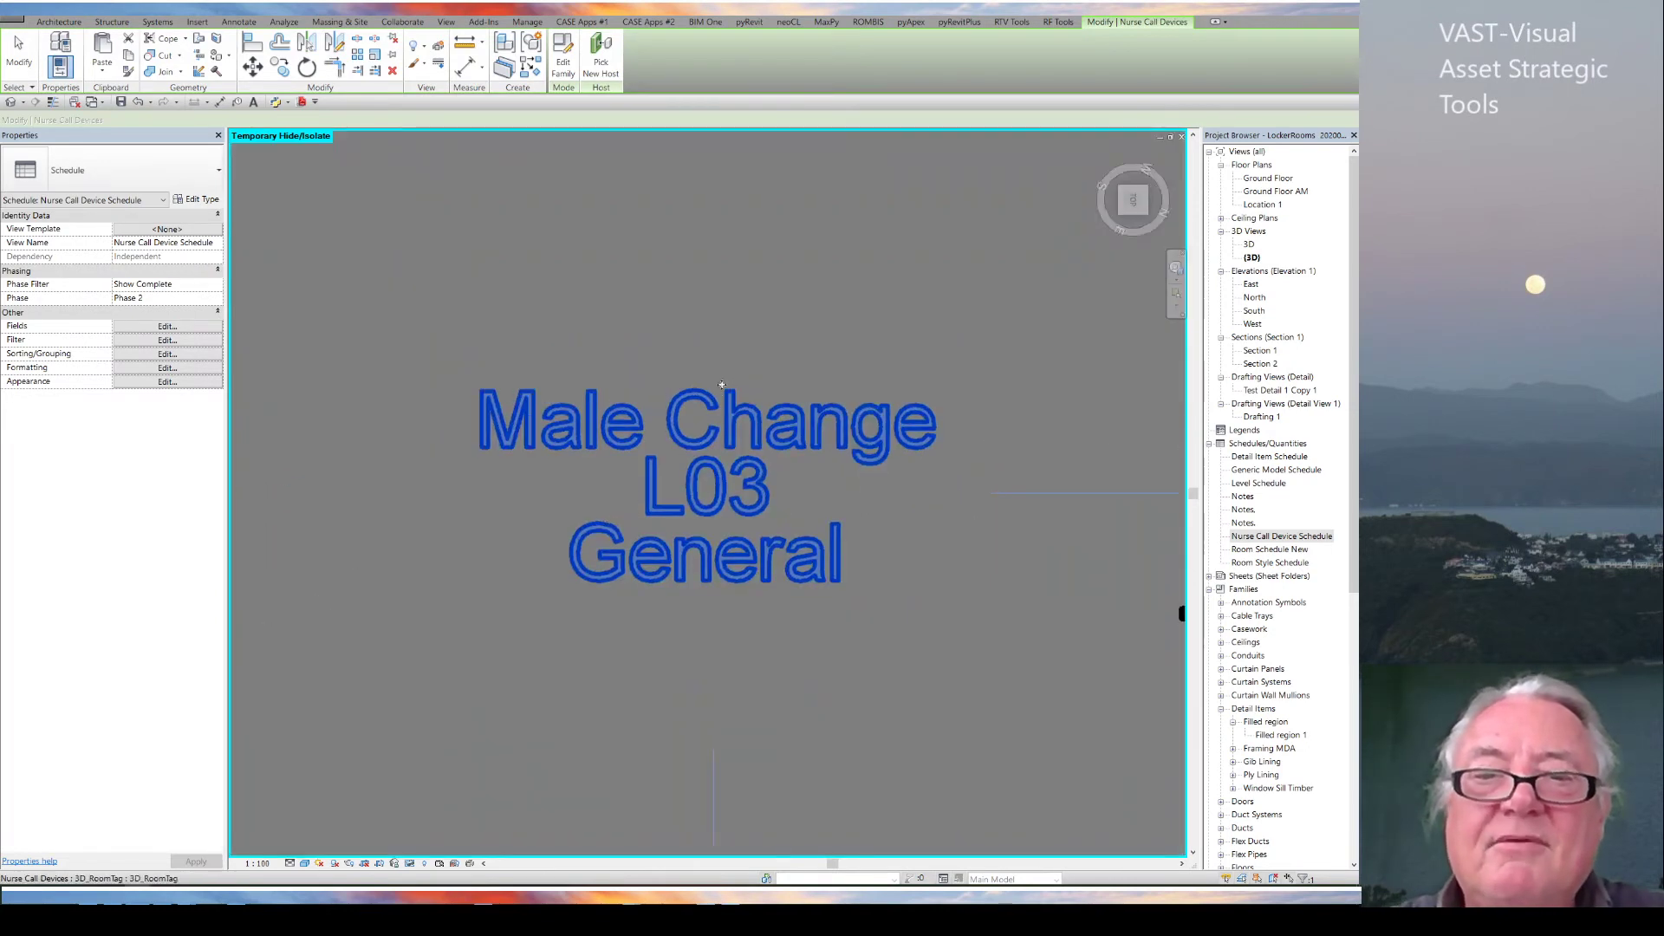
pyautogui.scroll(-6, 688, 319)
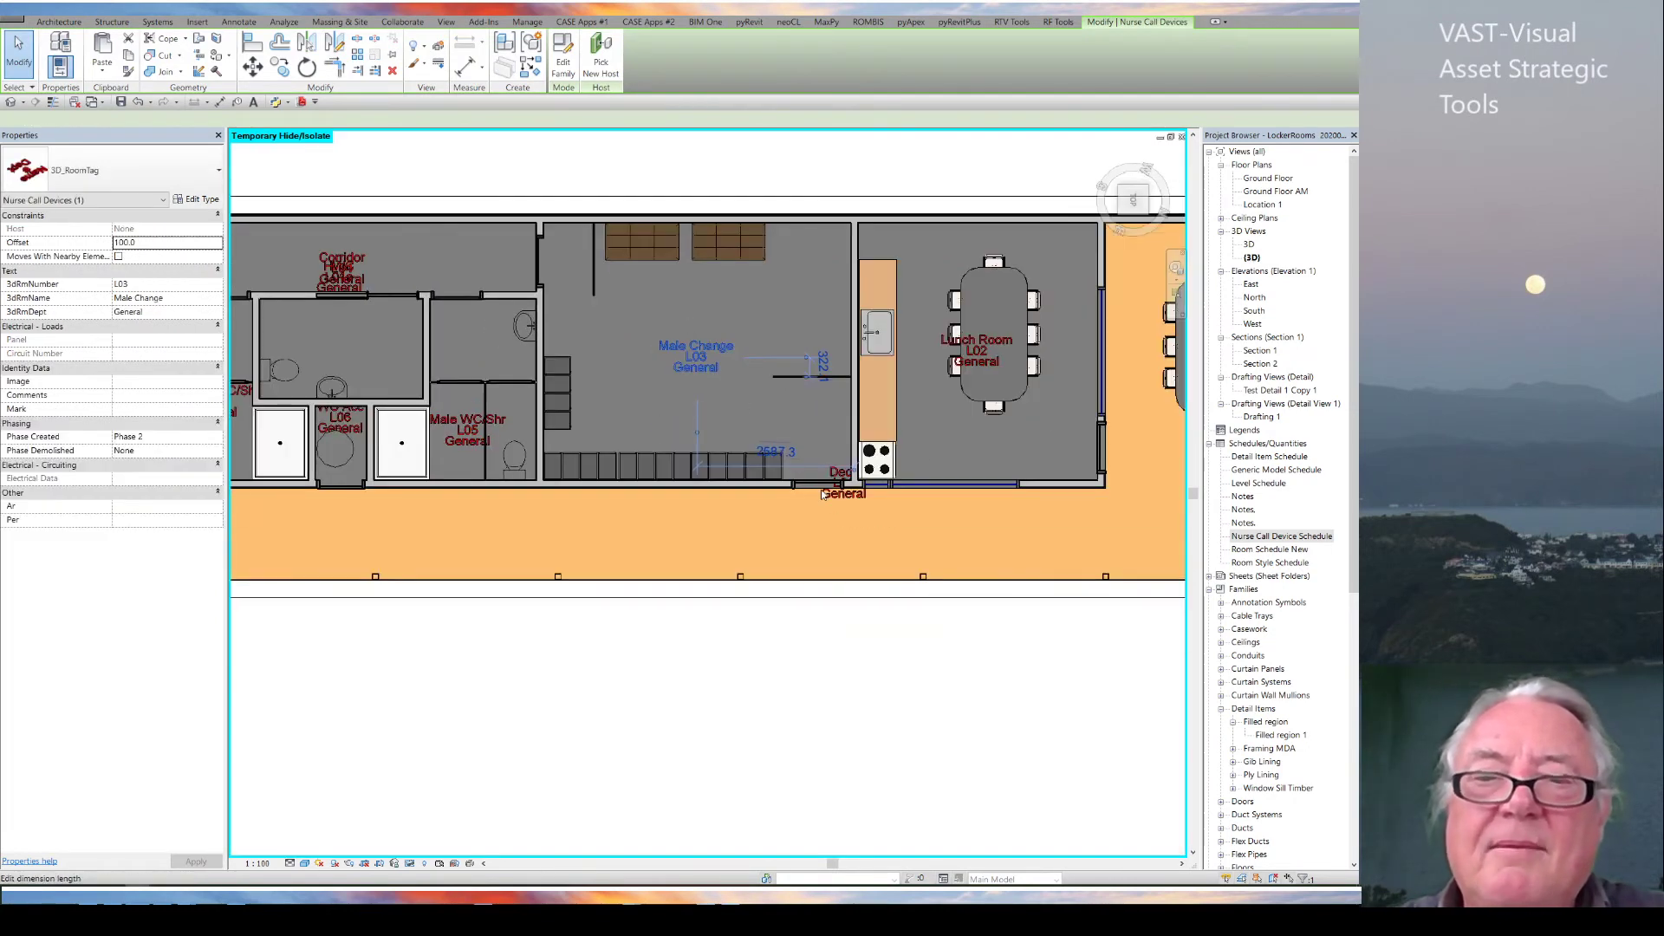
pyautogui.click(803, 557)
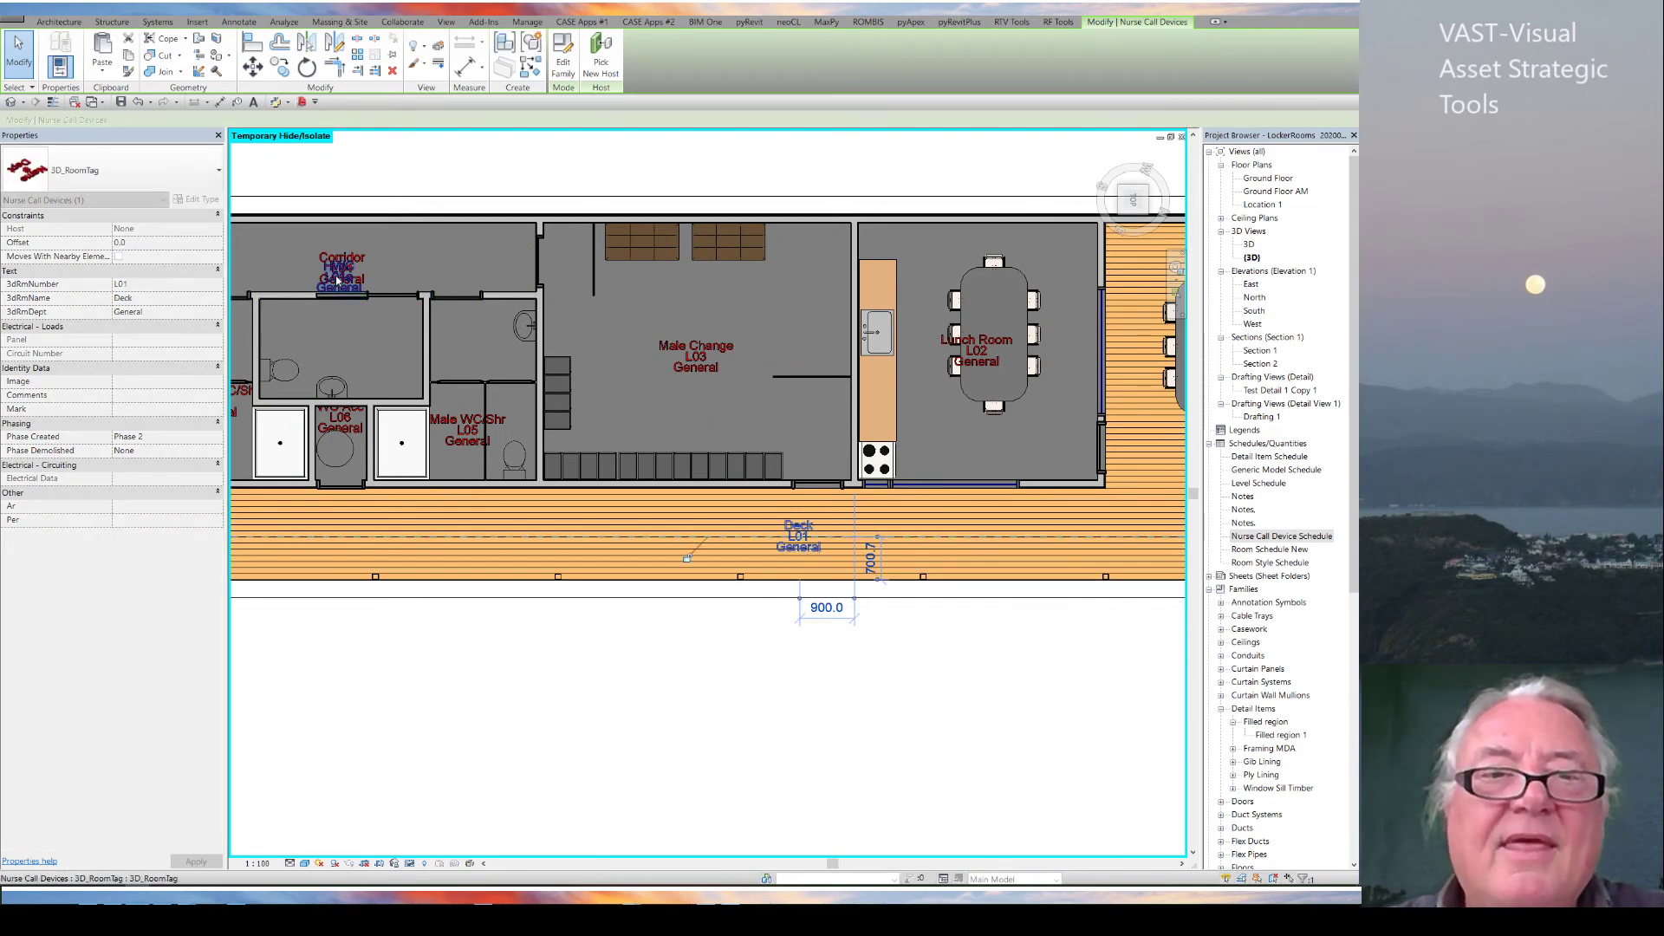
pyautogui.moveTo(338, 282); pyautogui.dragTo(393, 290)
pyautogui.scroll(3, 332, 434)
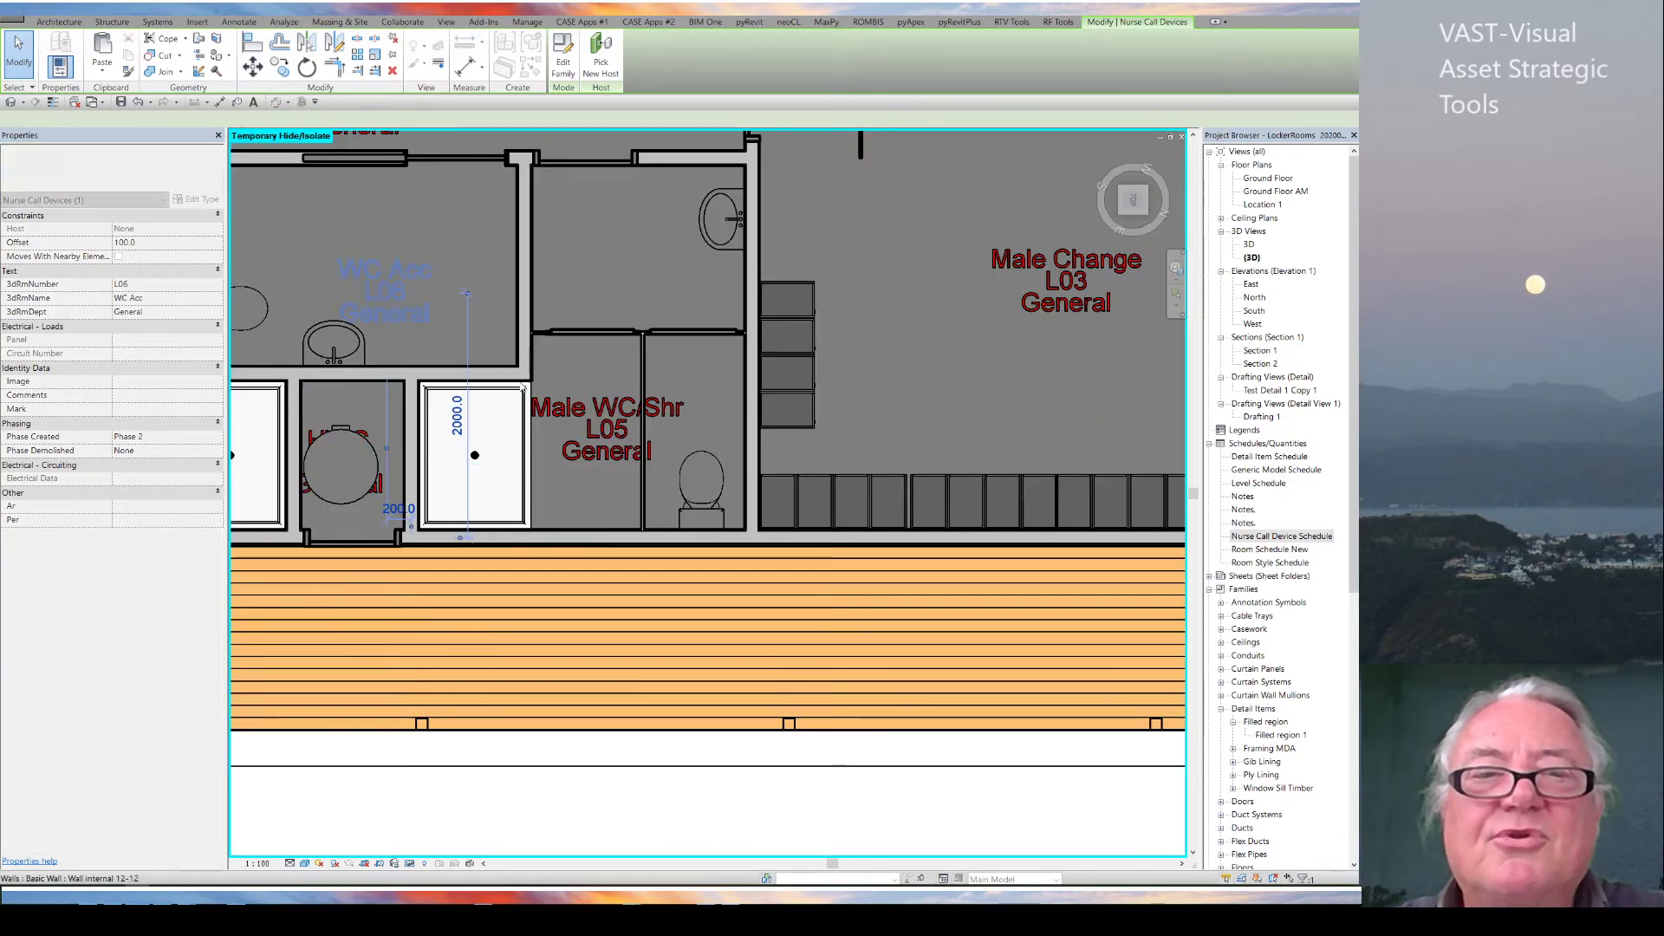
pyautogui.doubleClick(1276, 537)
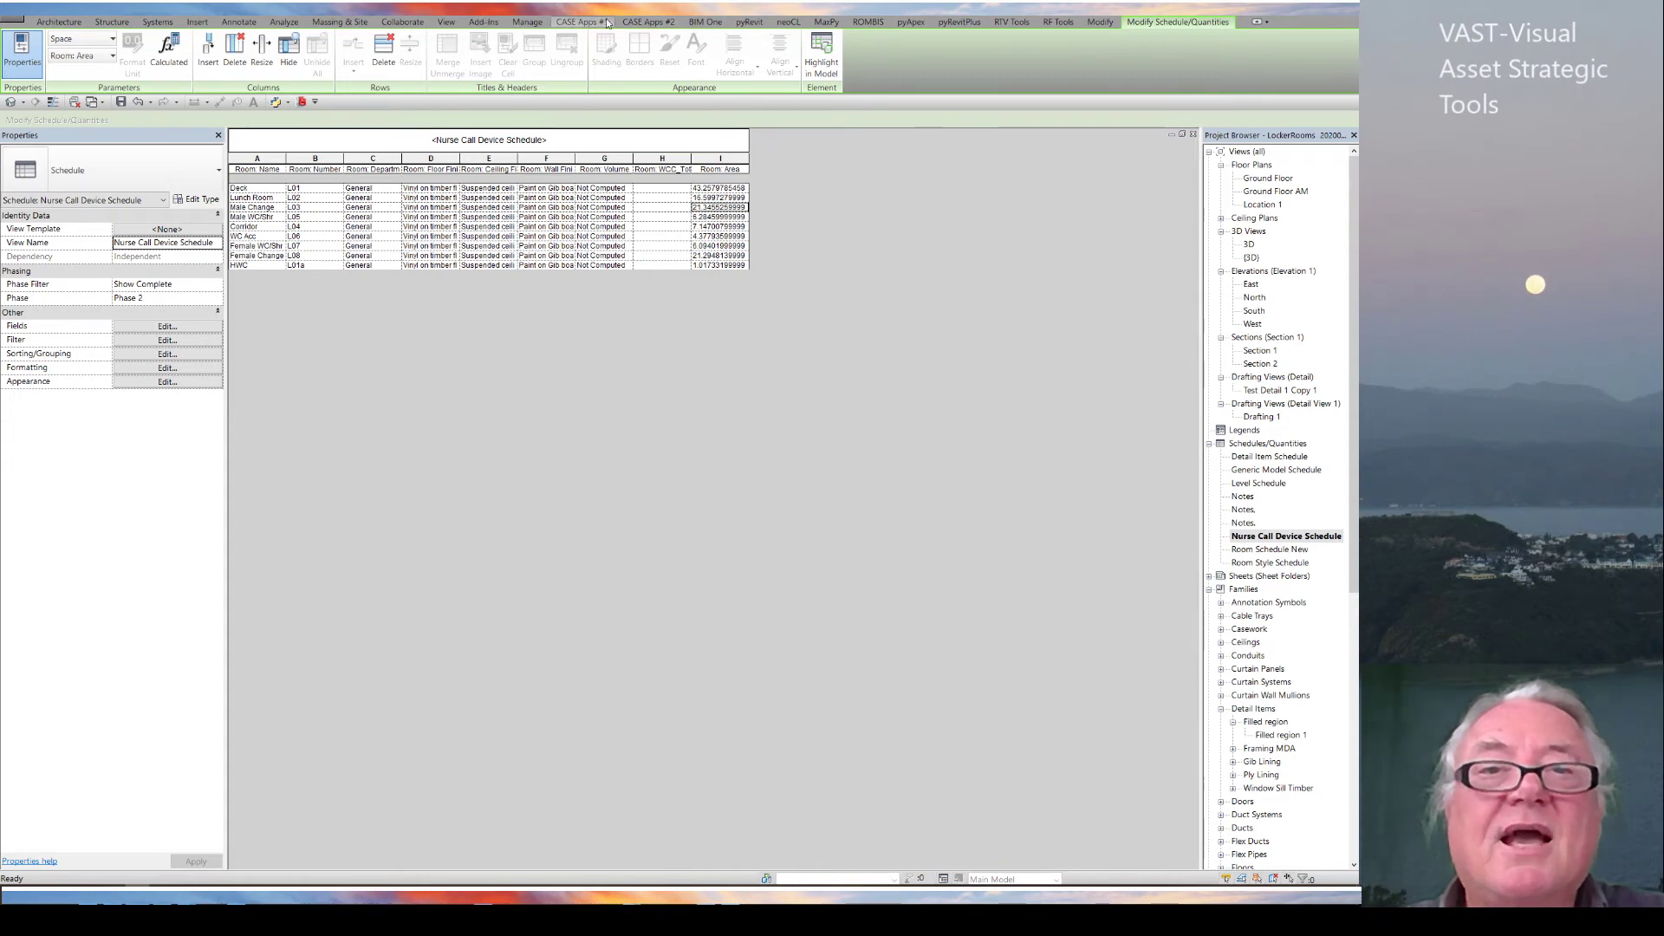
# Step: Open RF Tools' Parameter Transformer and examine the Excel export fields of the Revit schedule Room Schedule New
pyautogui.click(703, 22)
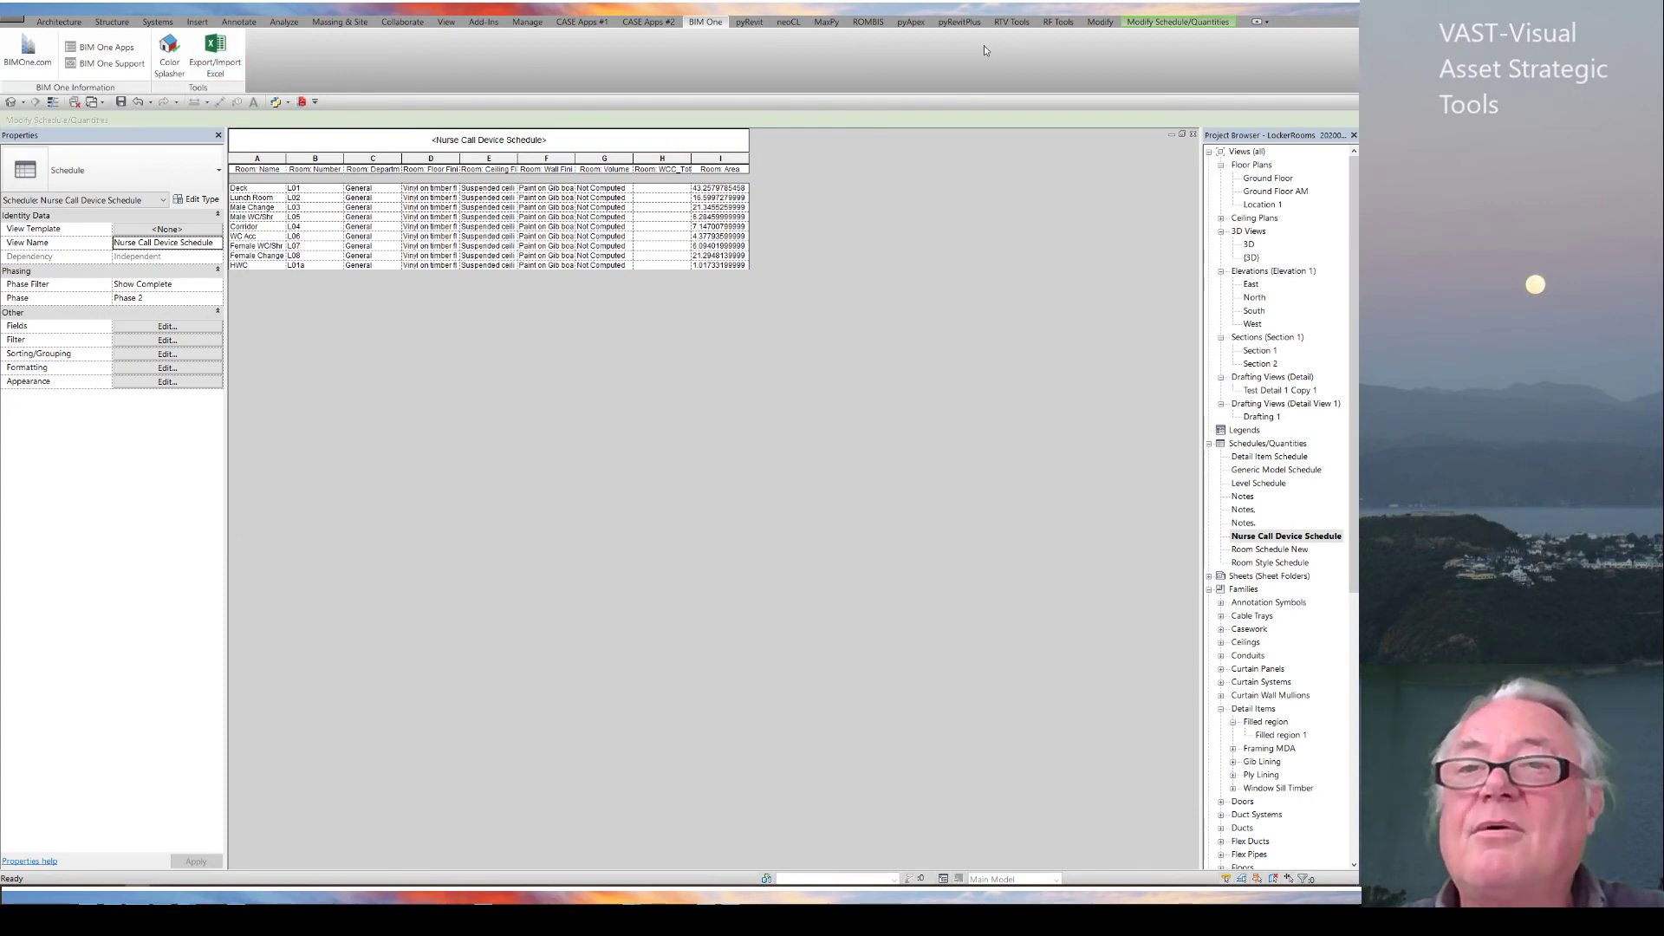
pyautogui.click(1058, 22)
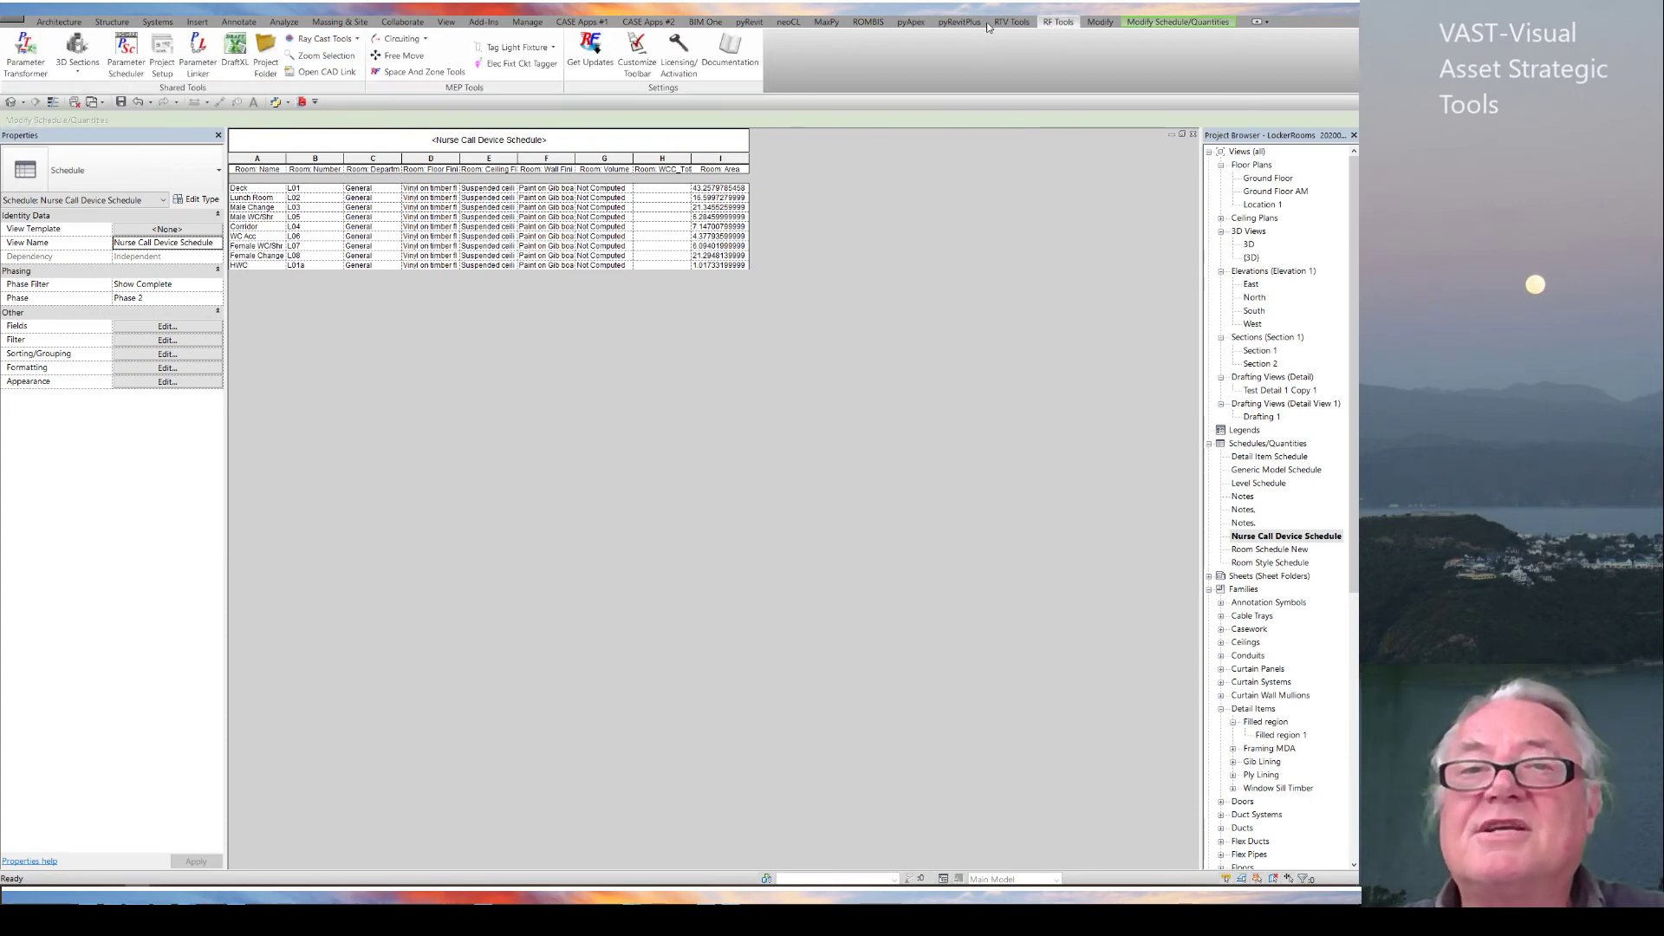
pyautogui.click(16, 49)
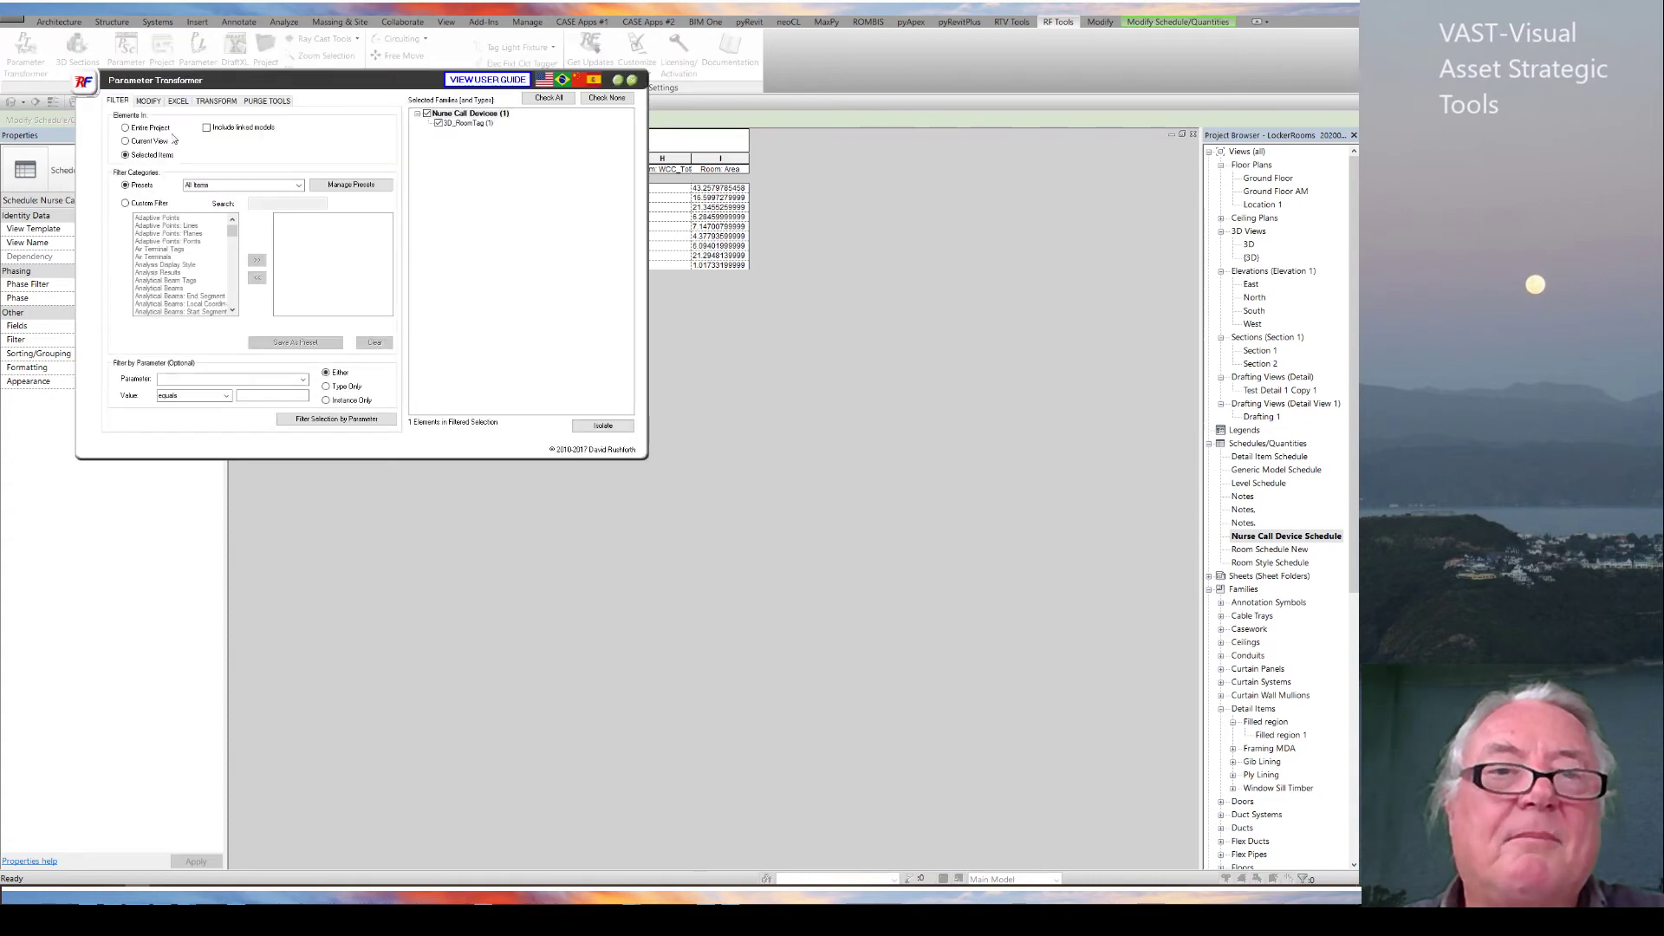
pyautogui.click(178, 101)
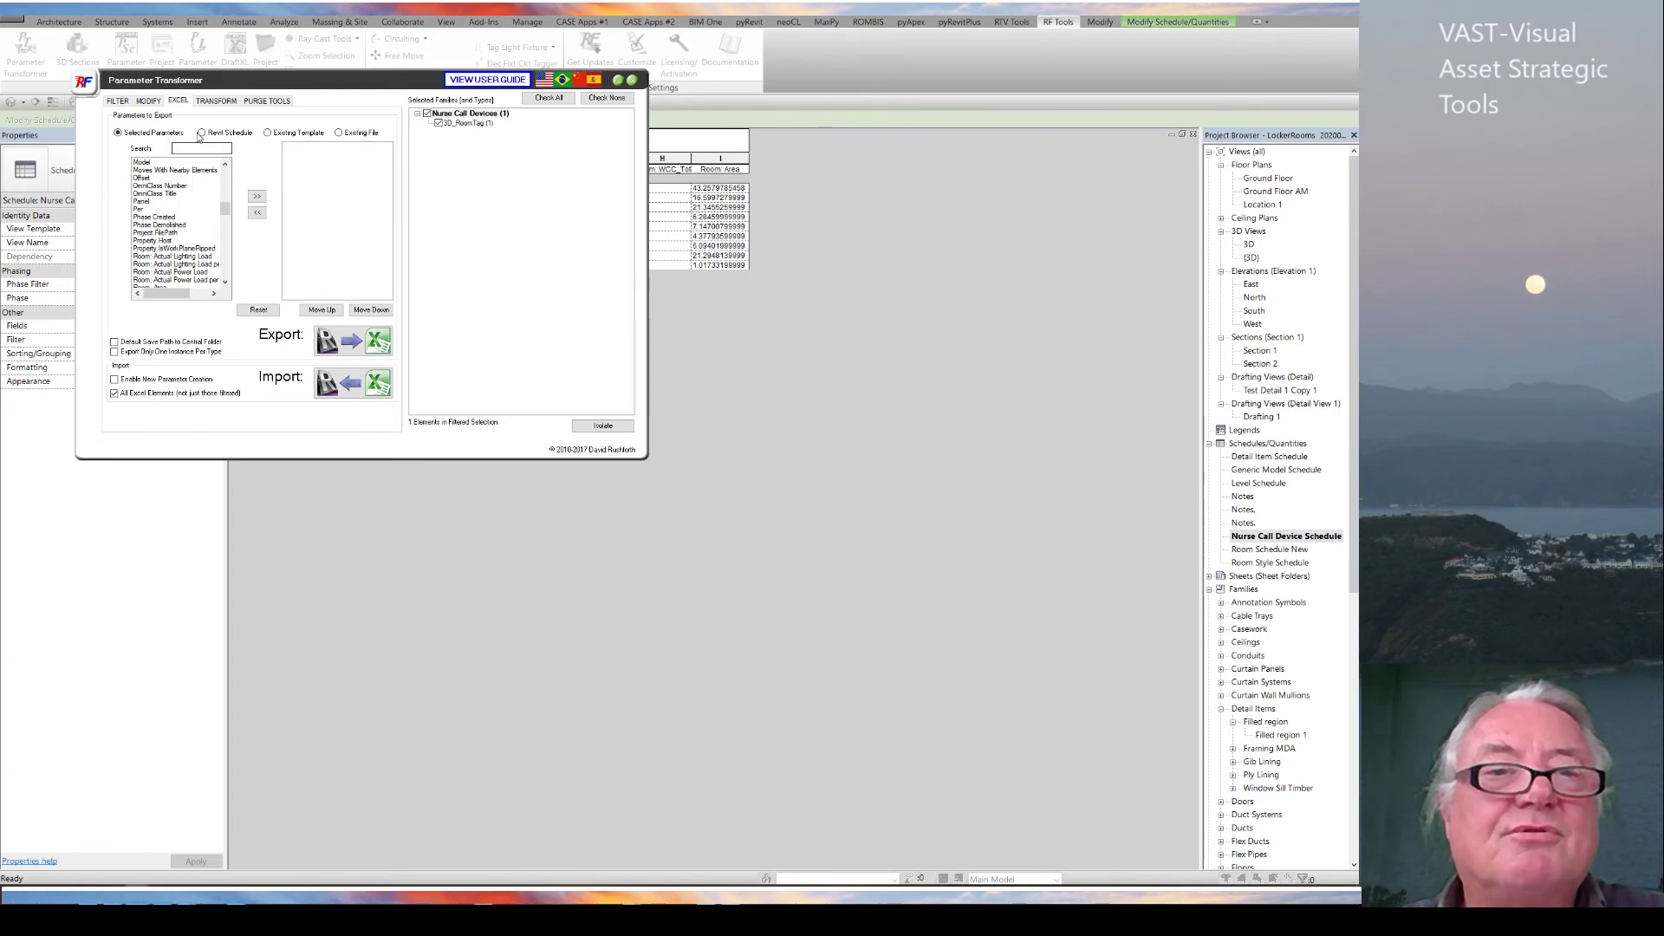
pyautogui.click(202, 133)
pyautogui.click(161, 201)
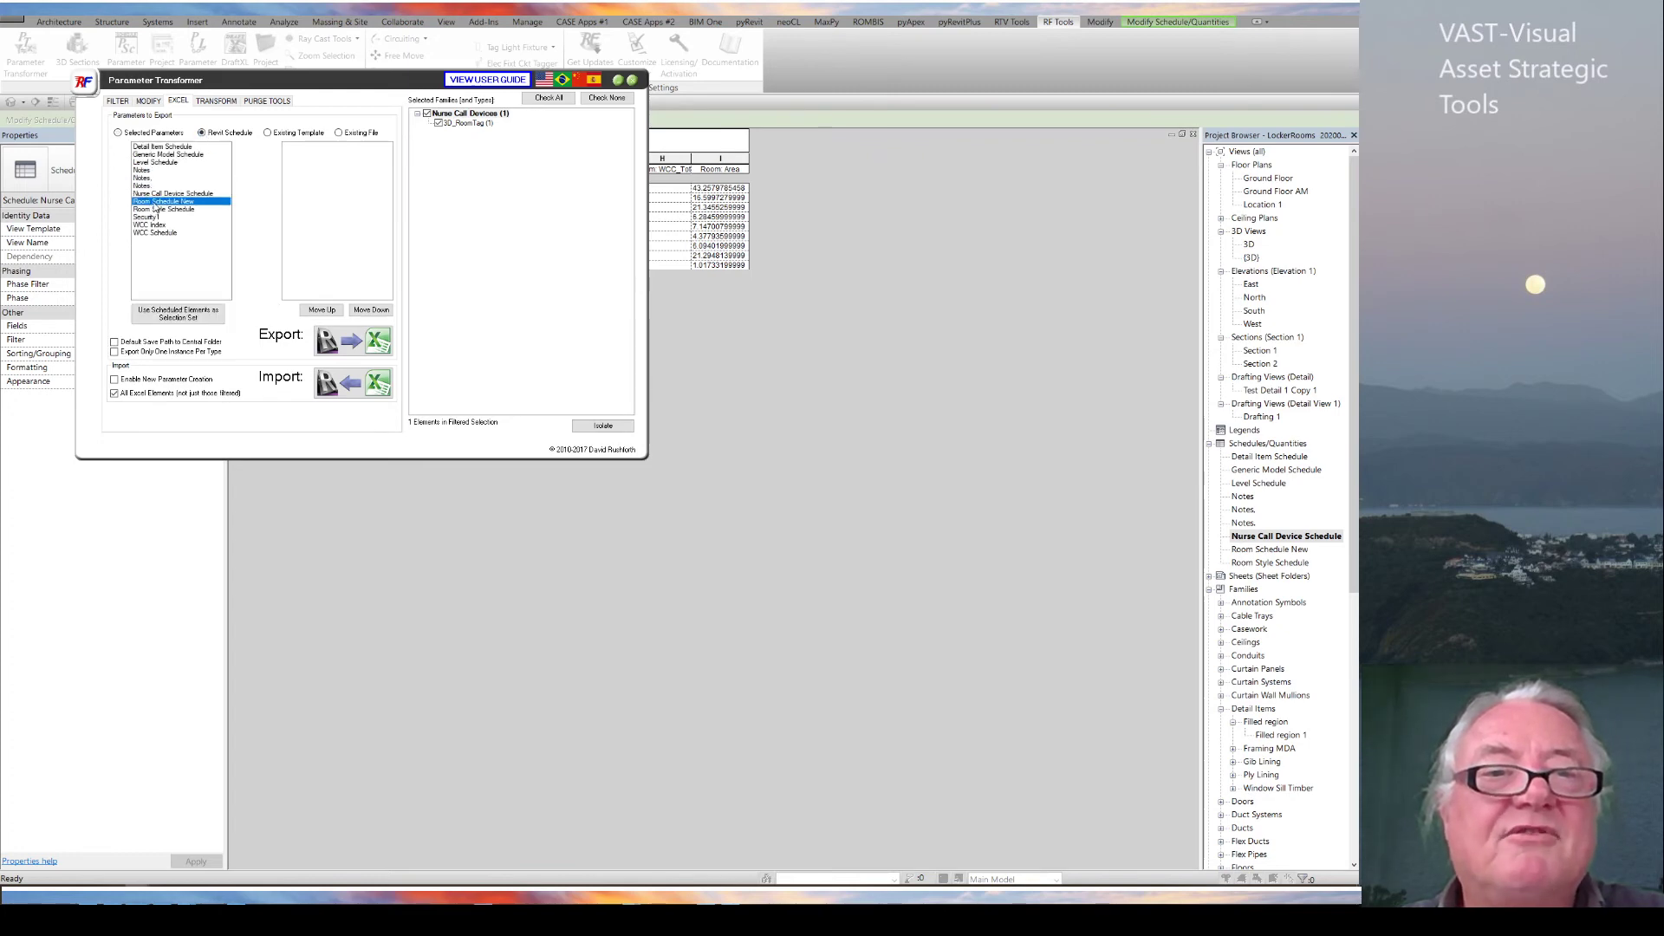
pyautogui.click(465, 300)
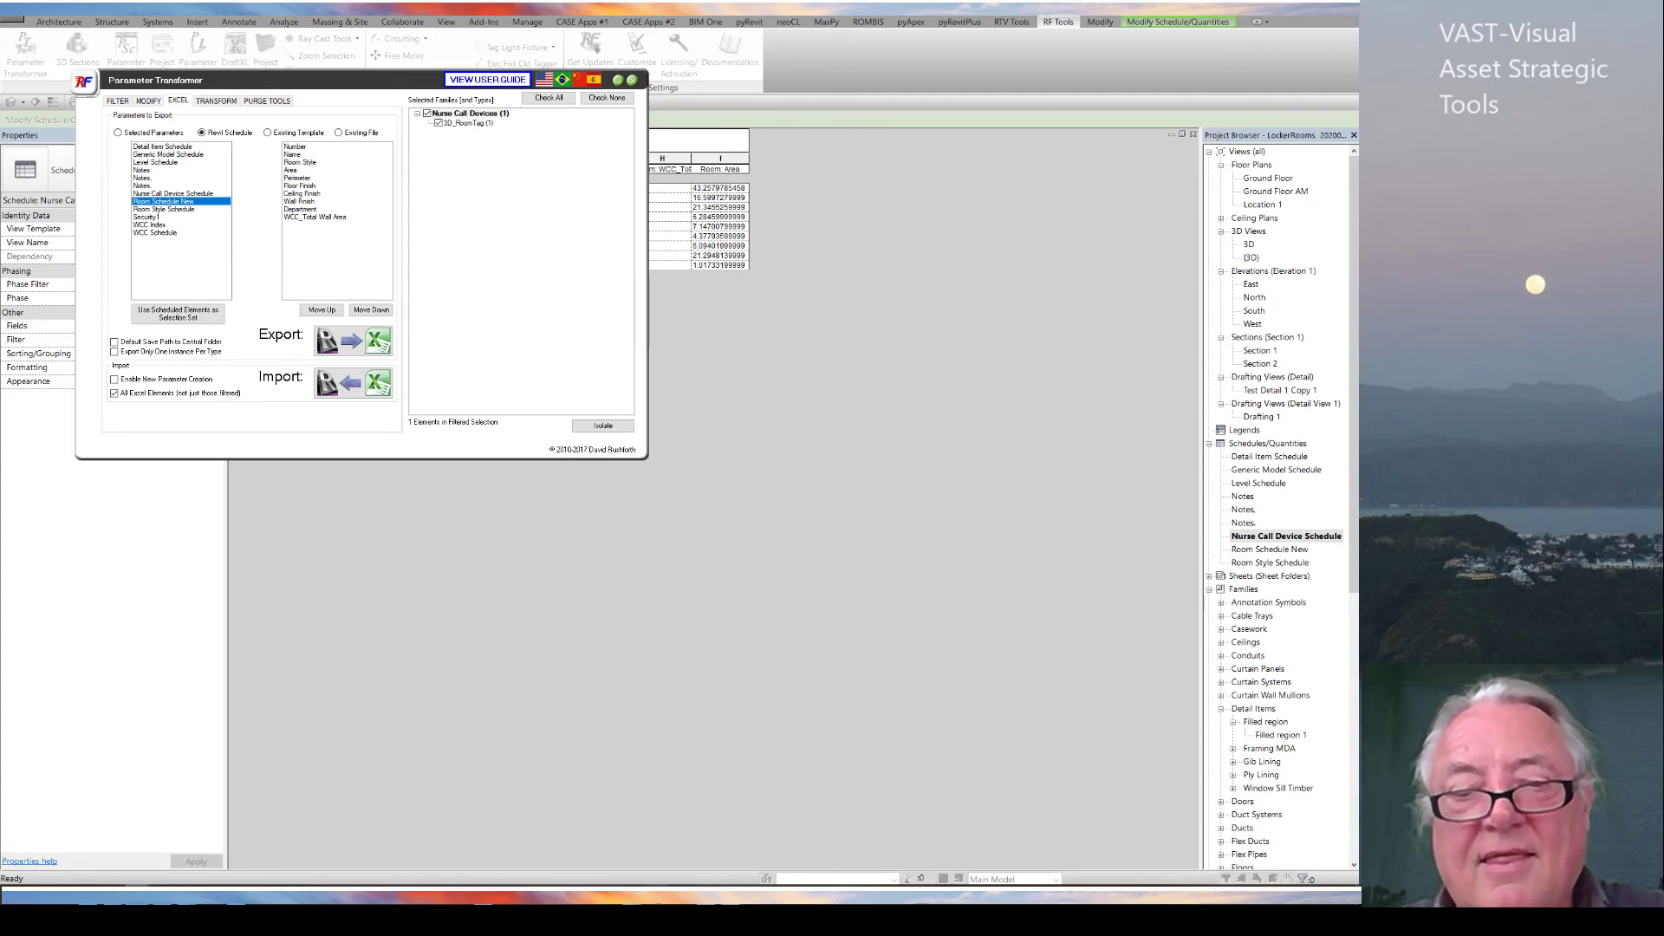
# Step: Switch to Excel and compare the exported Room Schedule New and Nurse Call Device Schedule workbooks, checking the area and finish columns
pyautogui.click(638, 867)
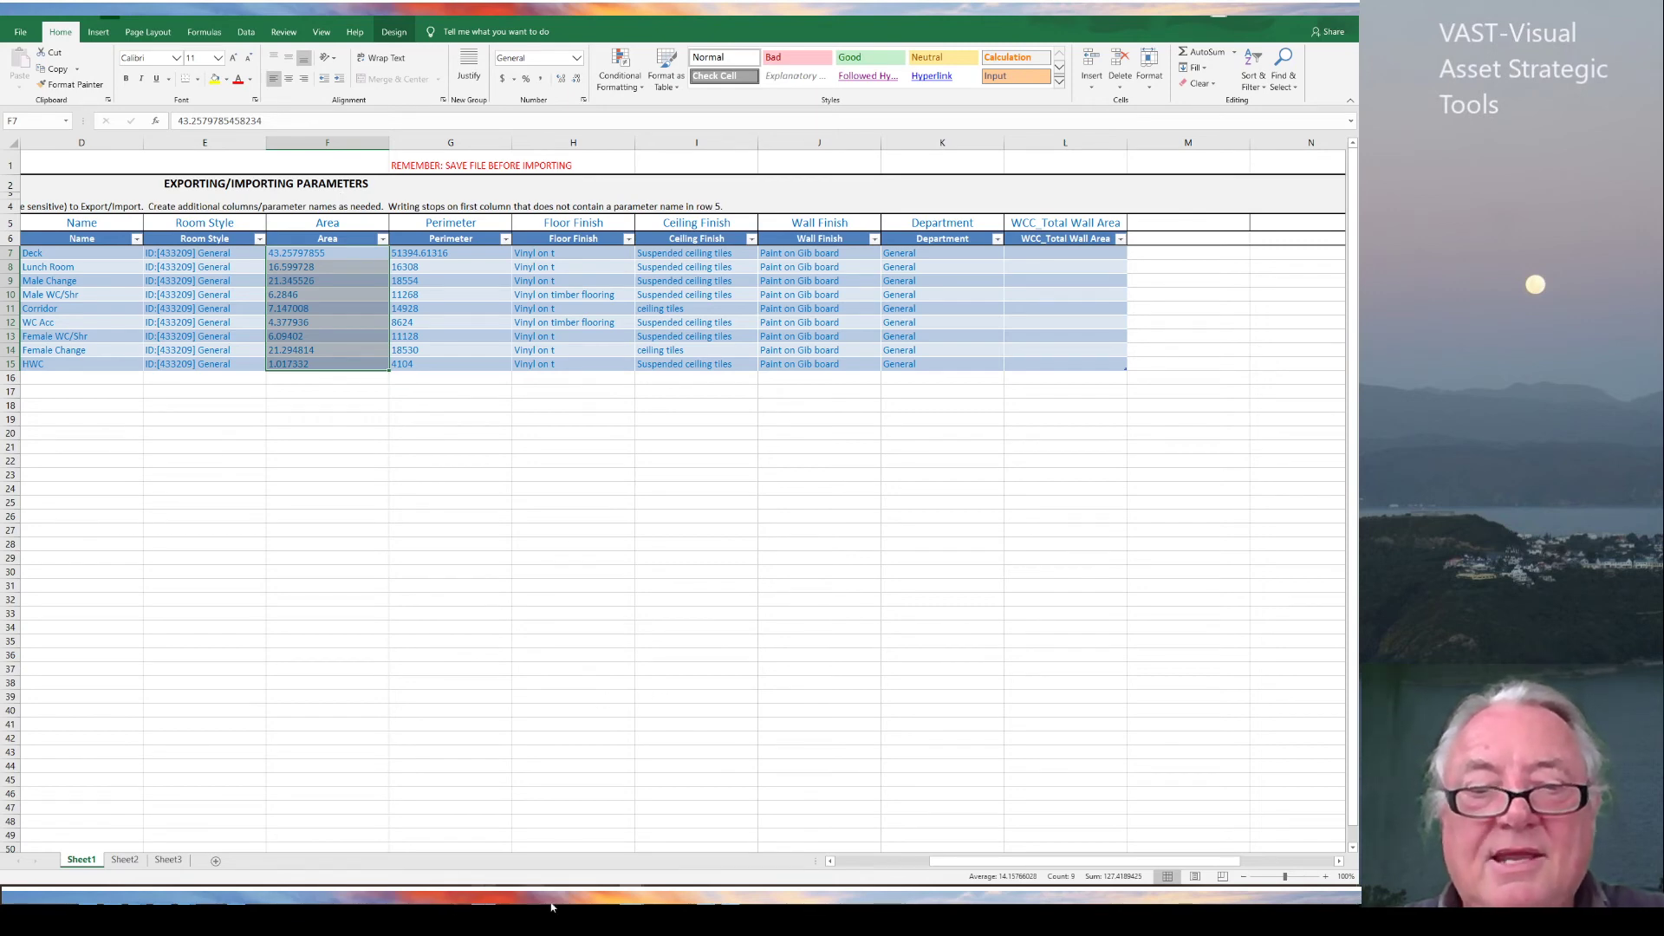
pyautogui.moveTo(640, 903)
pyautogui.click(687, 828)
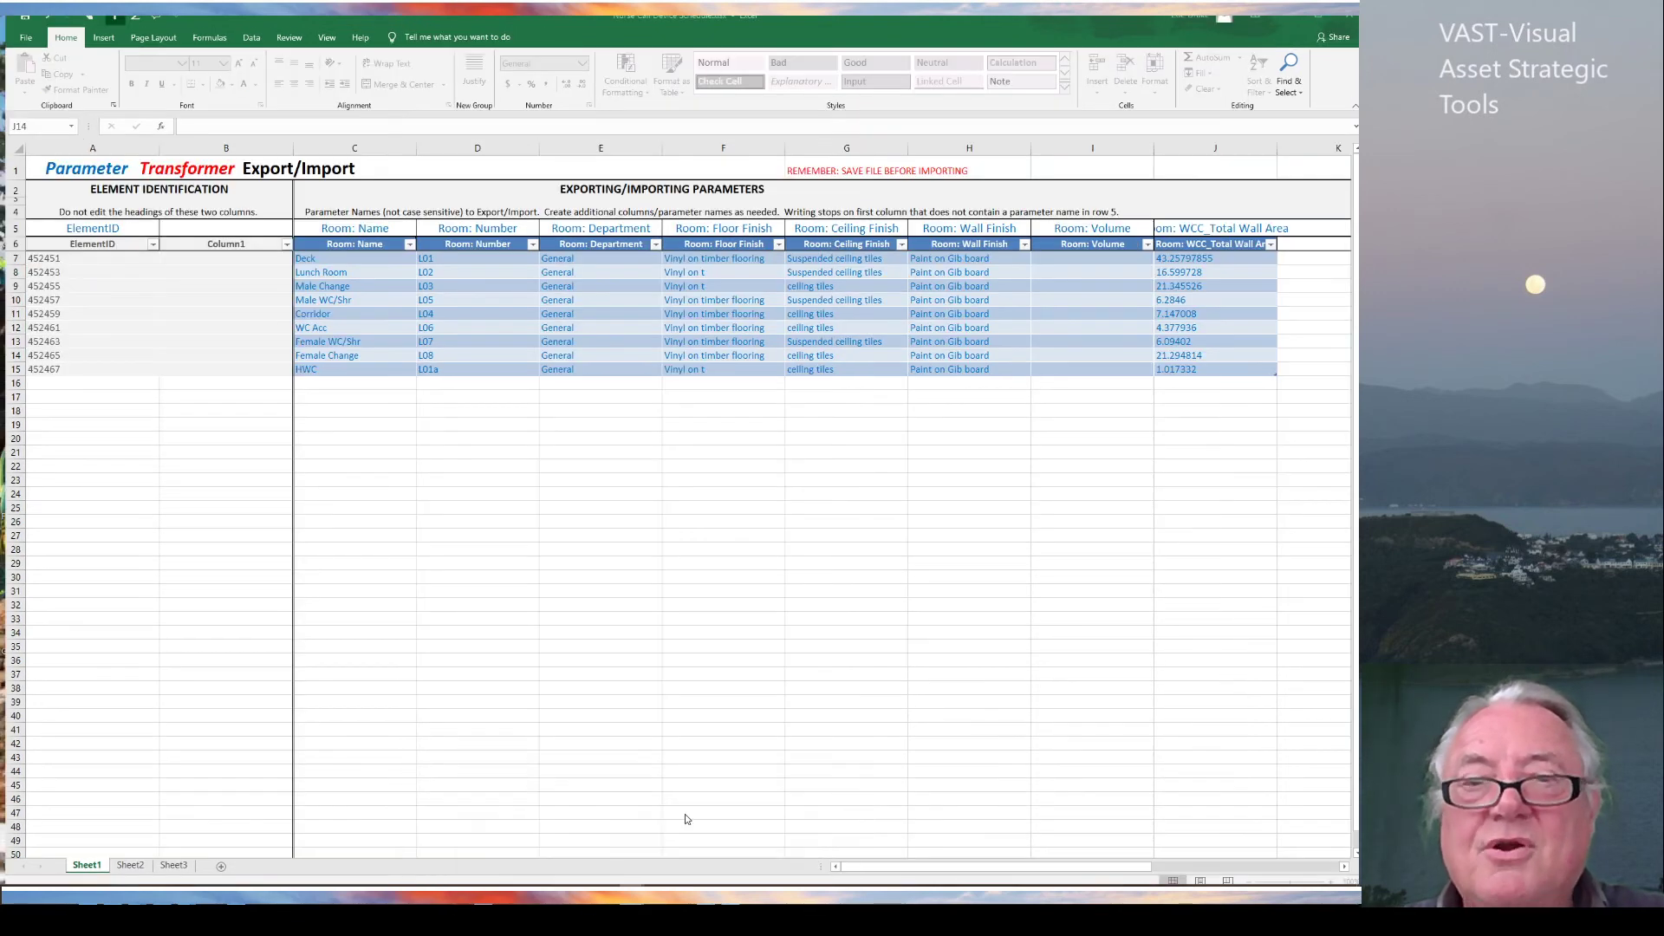
pyautogui.click(1144, 354)
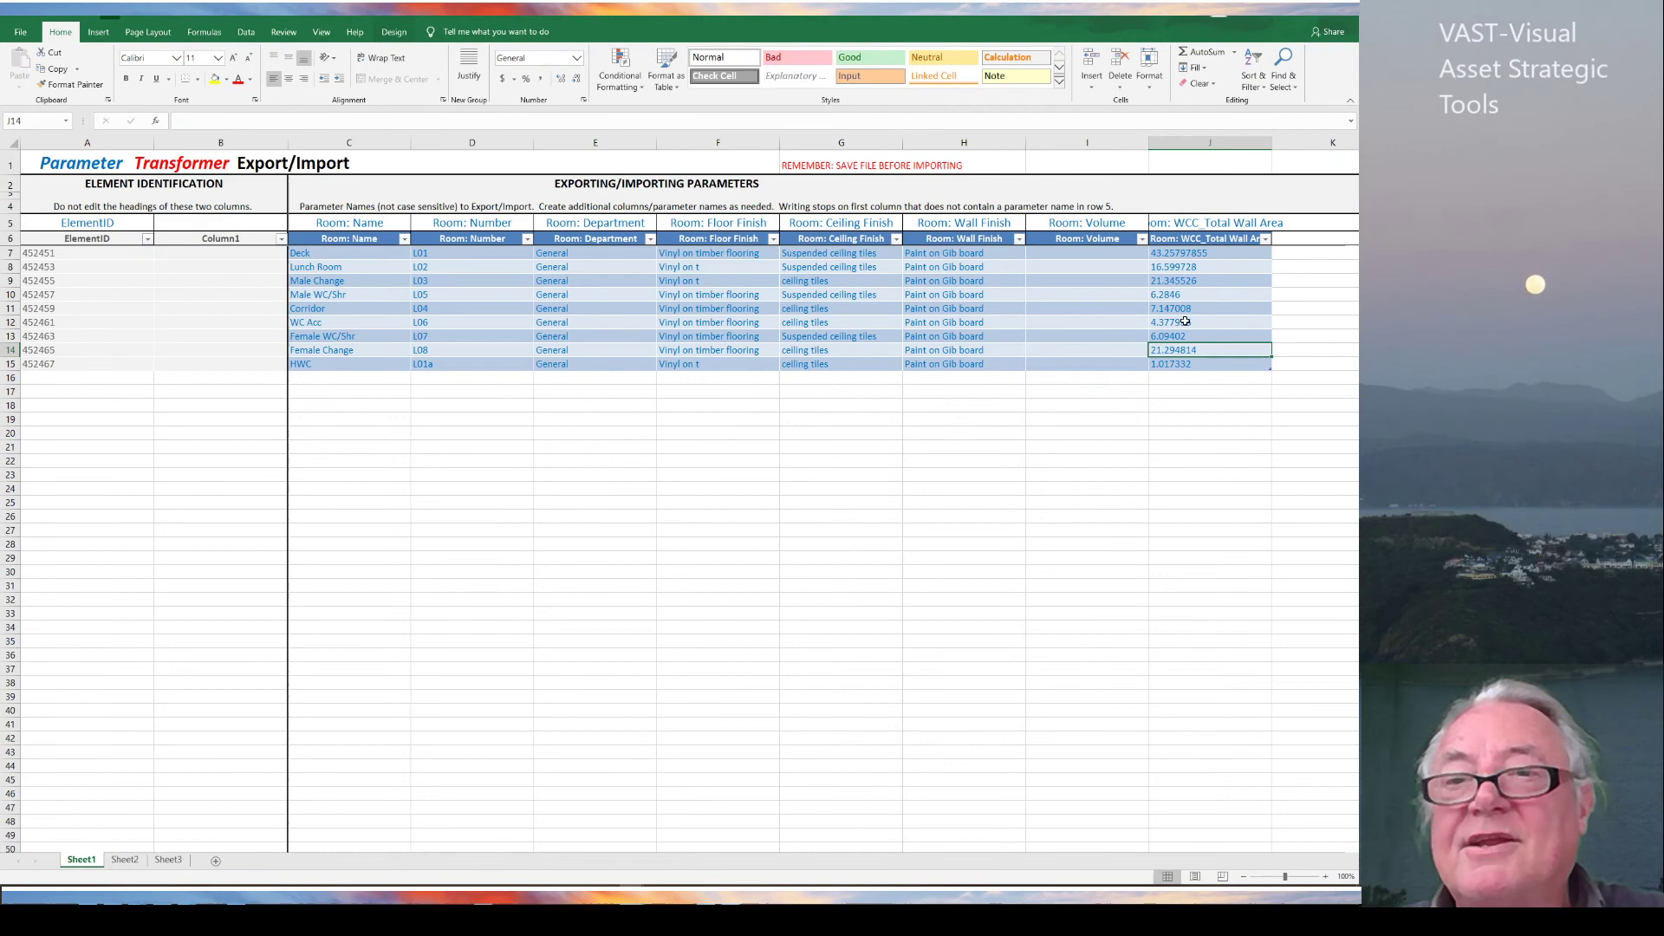
pyautogui.click(1104, 276)
pyautogui.click(695, 325)
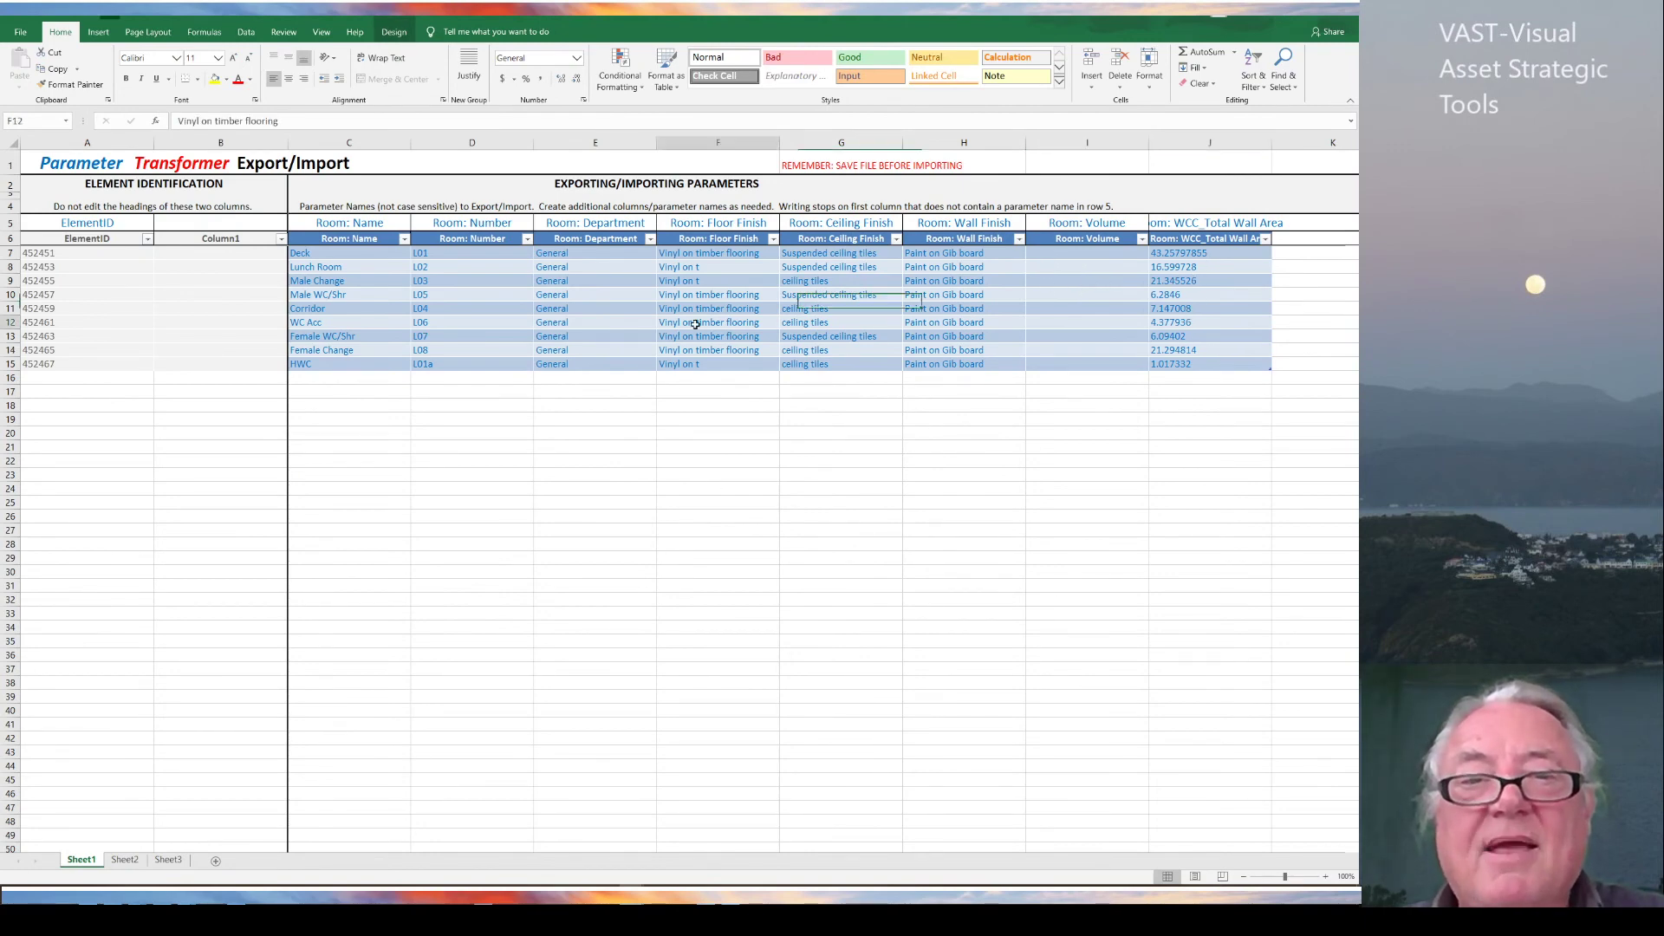
pyautogui.click(696, 269)
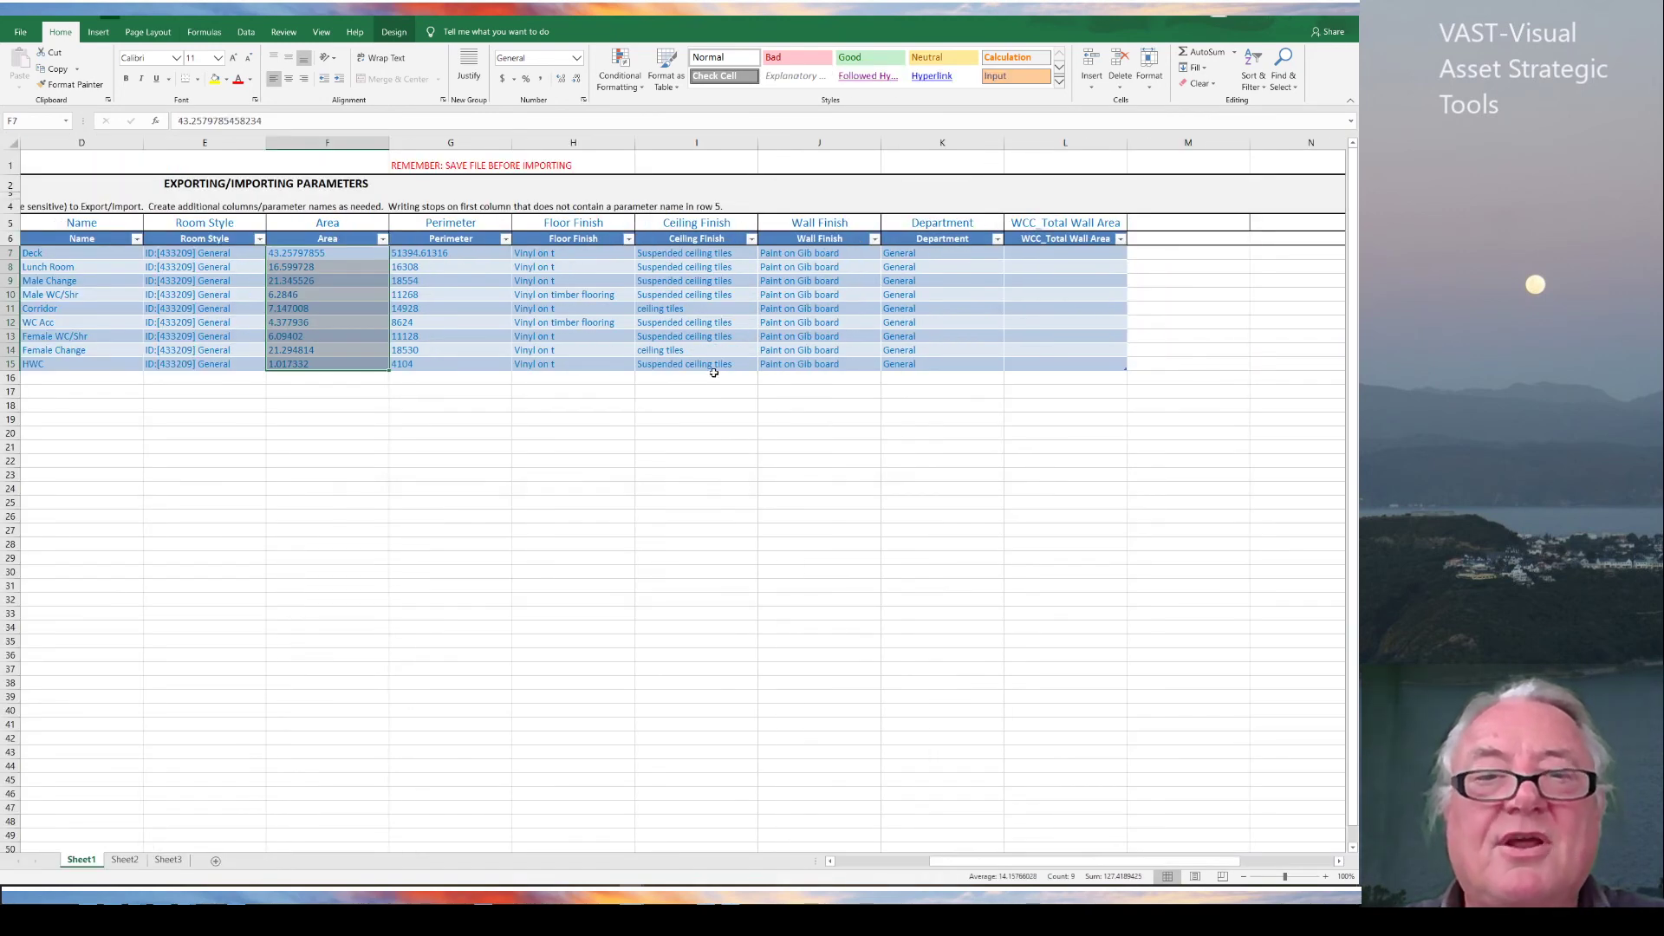
pyautogui.click(673, 362)
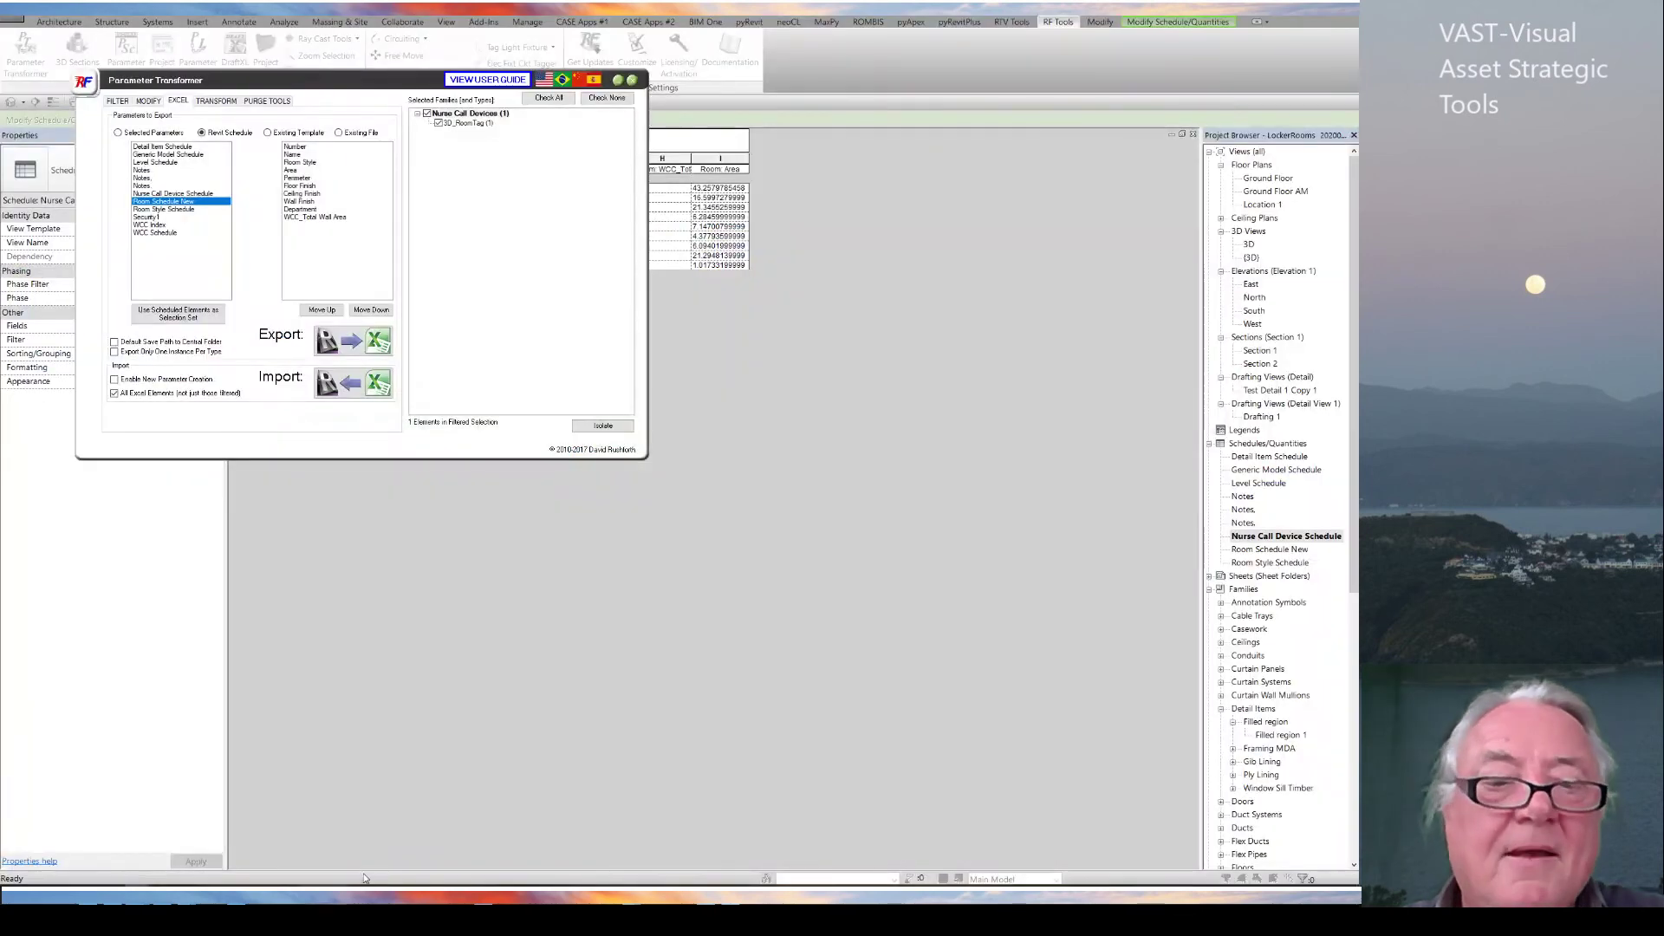
# Step: Close Parameter Transformer in Revit and review the available add-ins, including the SimLab PDF Exporter
pyautogui.click(634, 81)
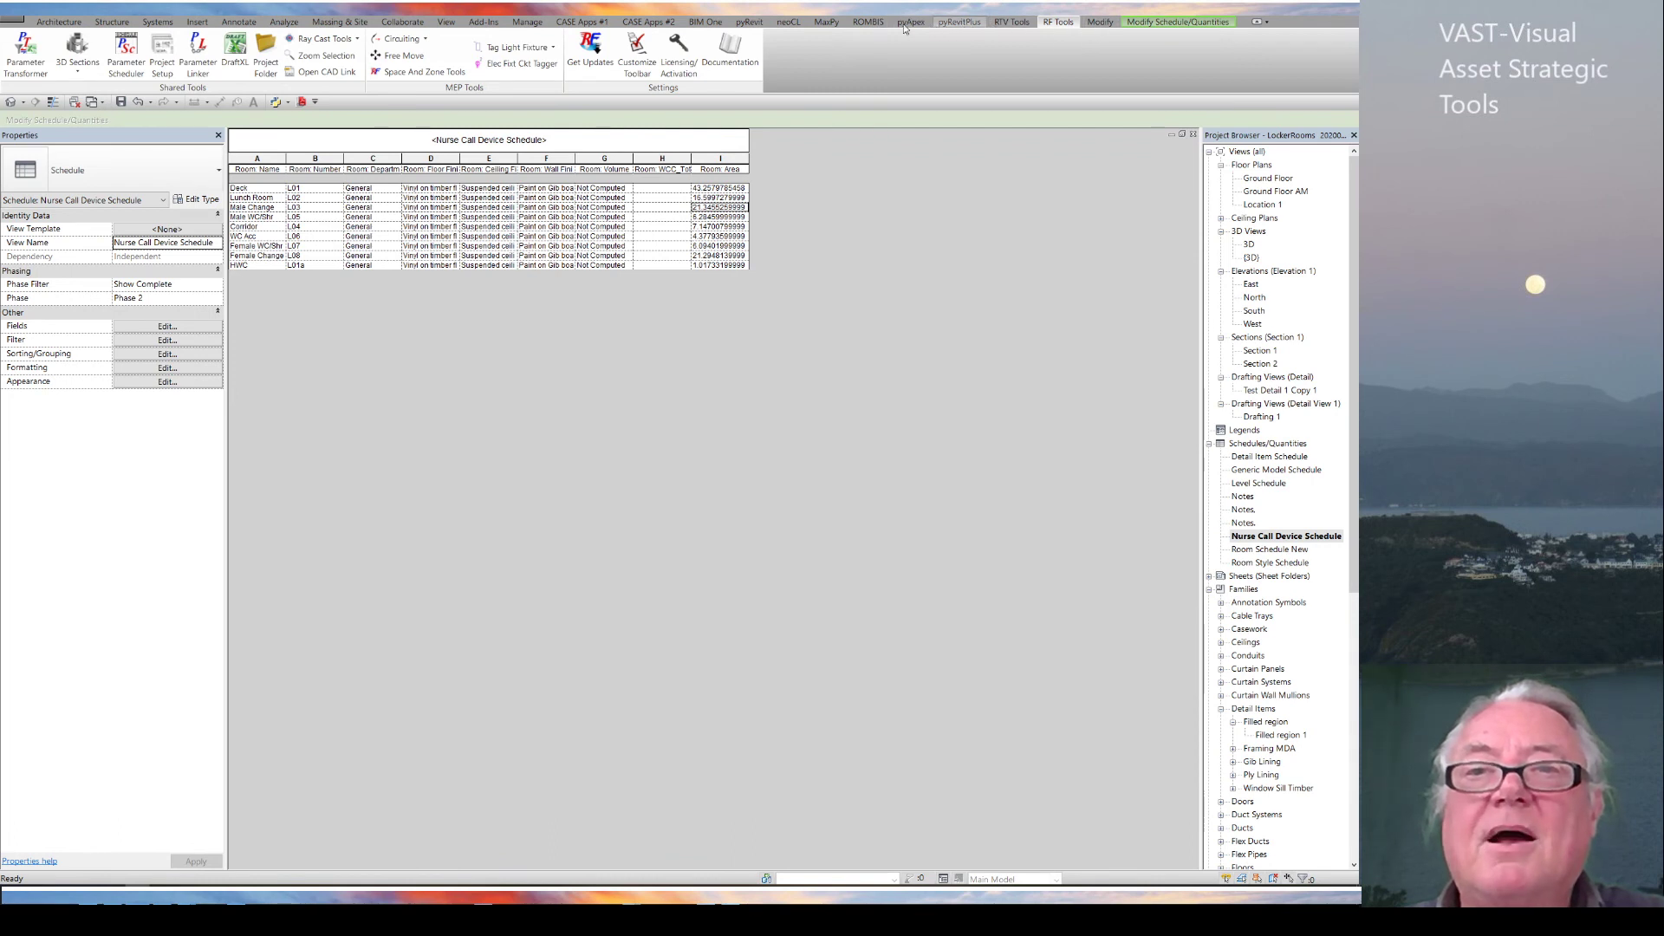
pyautogui.click(475, 24)
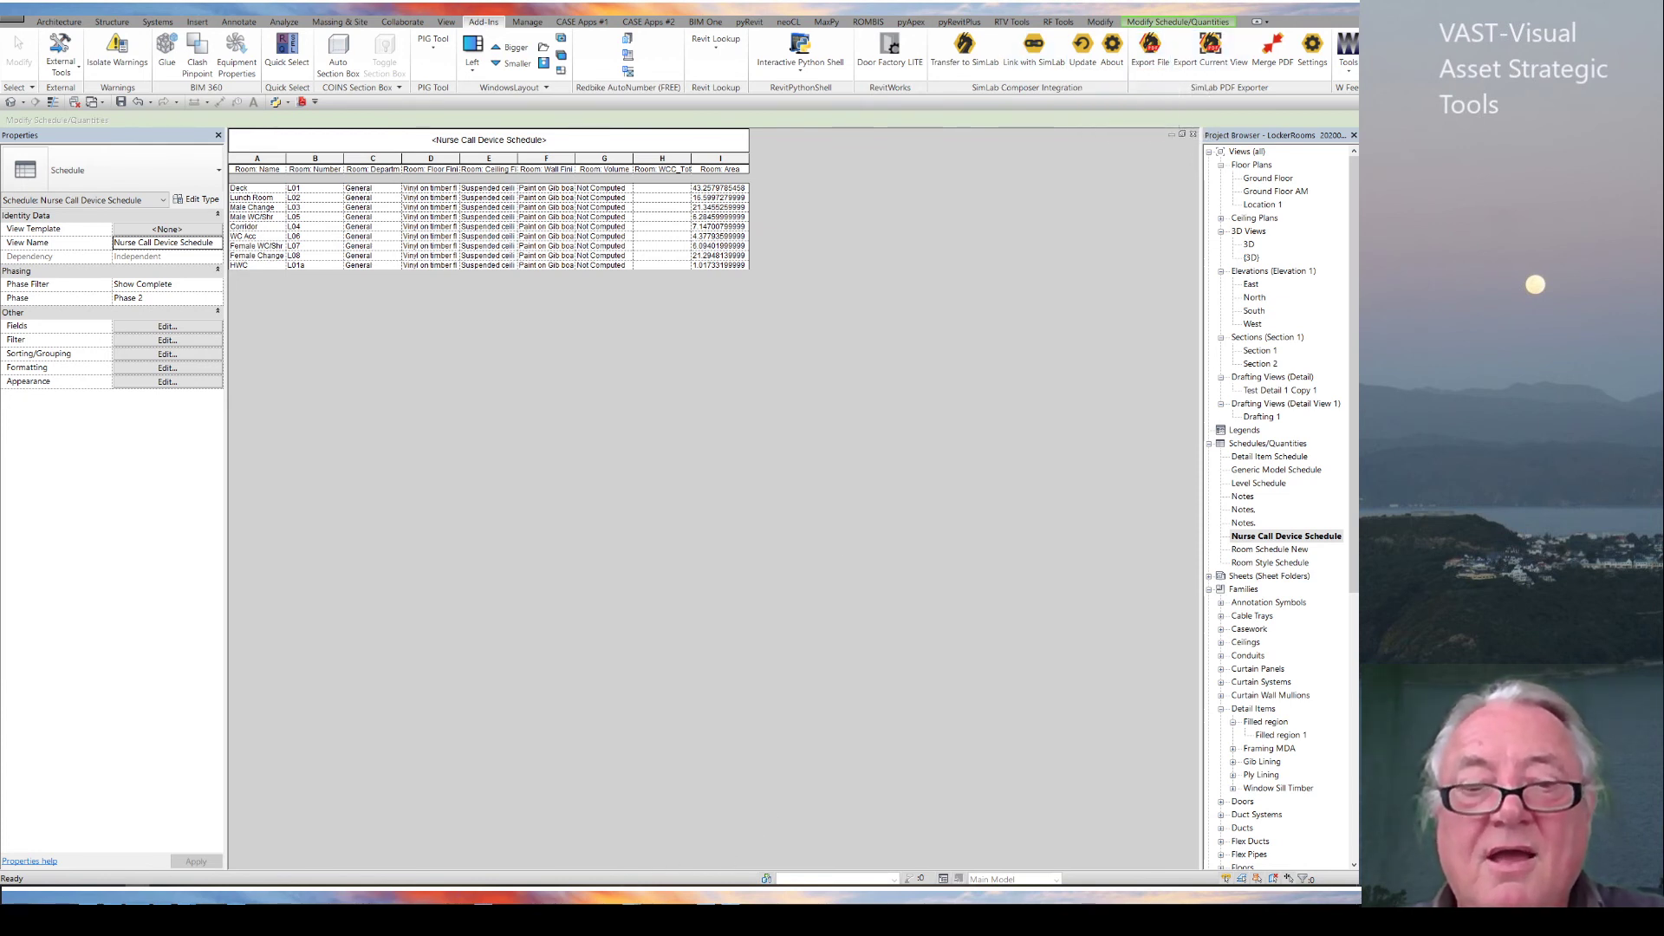
pyautogui.moveTo(634, 907)
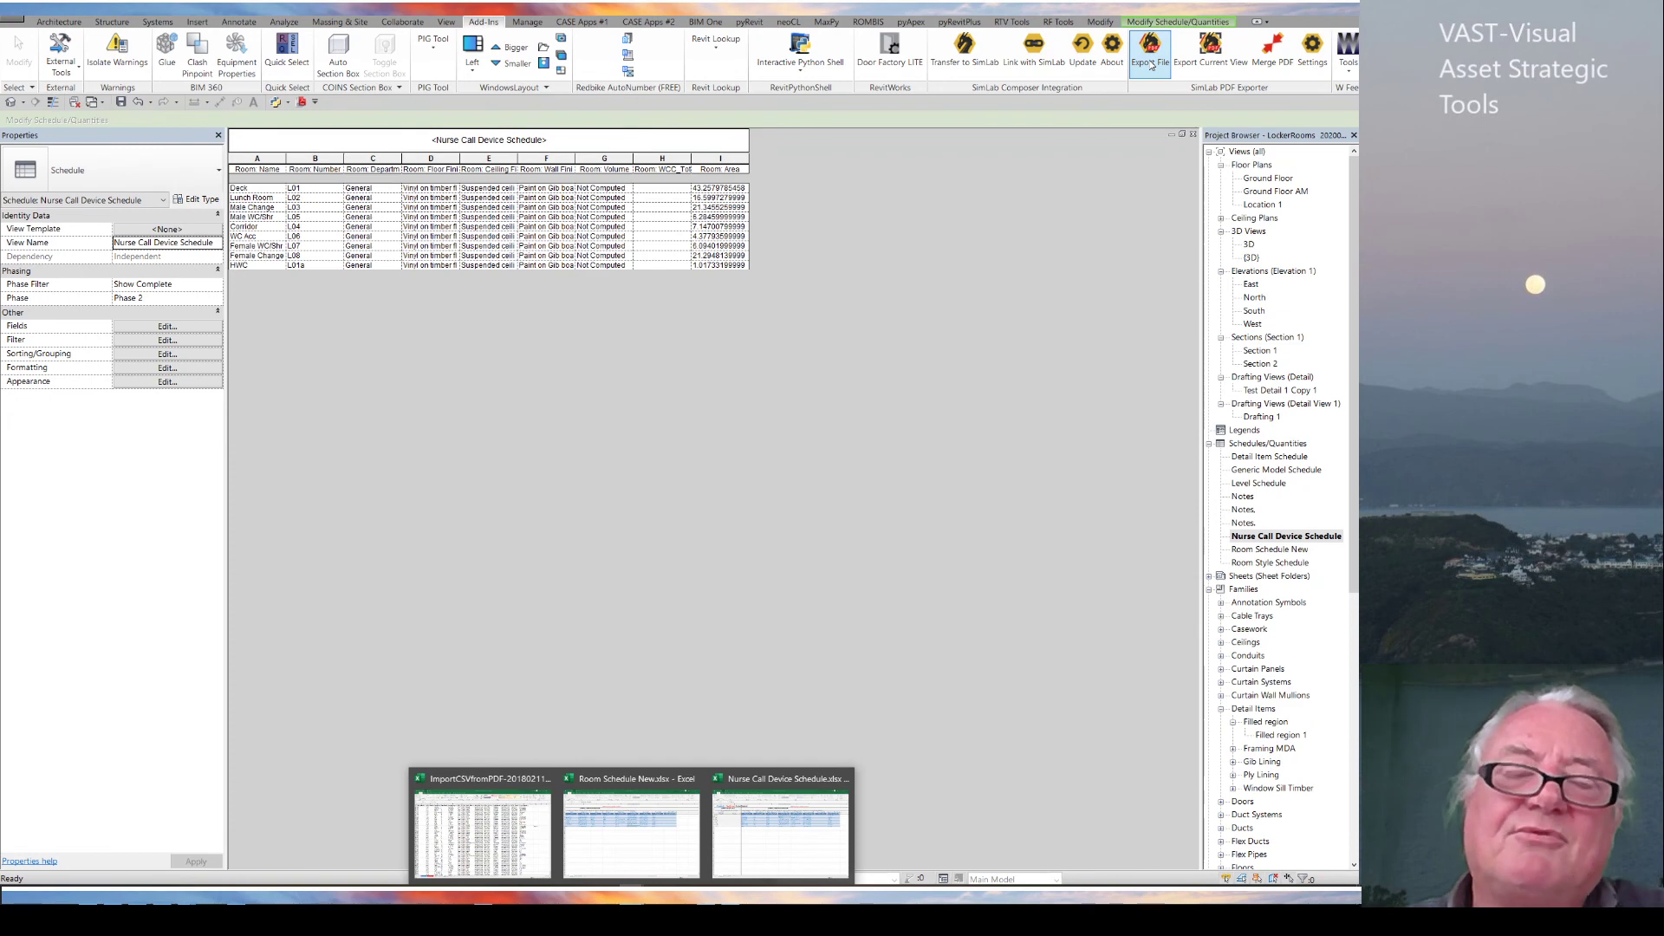
pyautogui.click(982, 205)
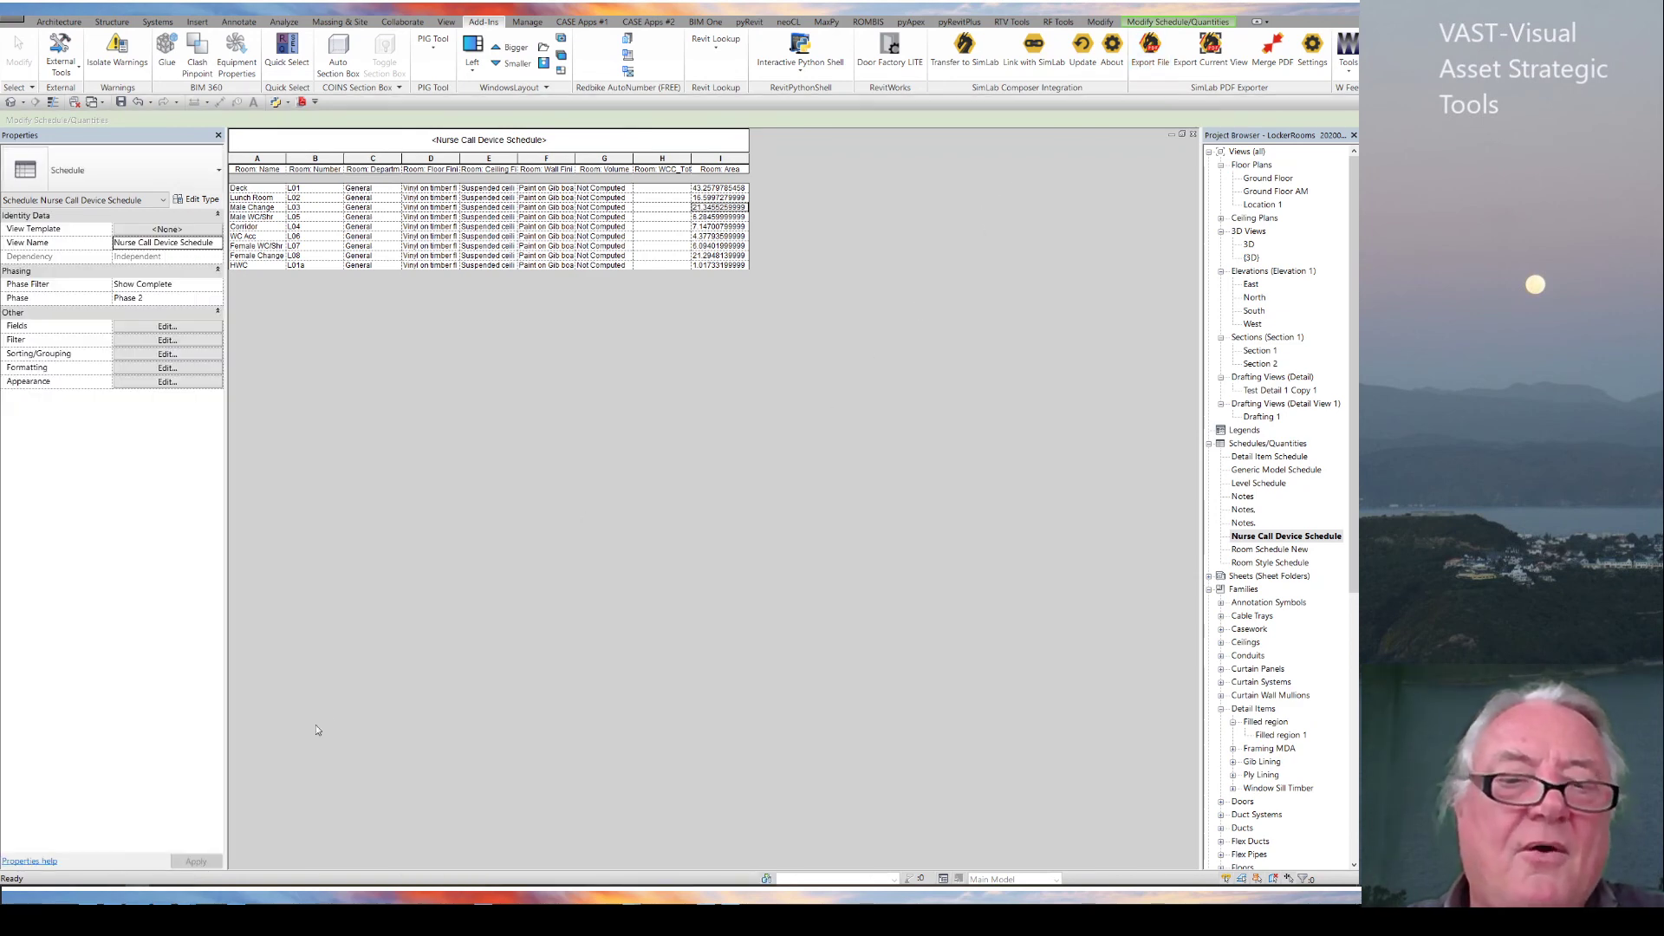
# Step: Switch to the web browser, review the BIM One App Case page and the case-apps GitHub repository, and return to Revit
pyautogui.hotkey('alt', 'Tab')
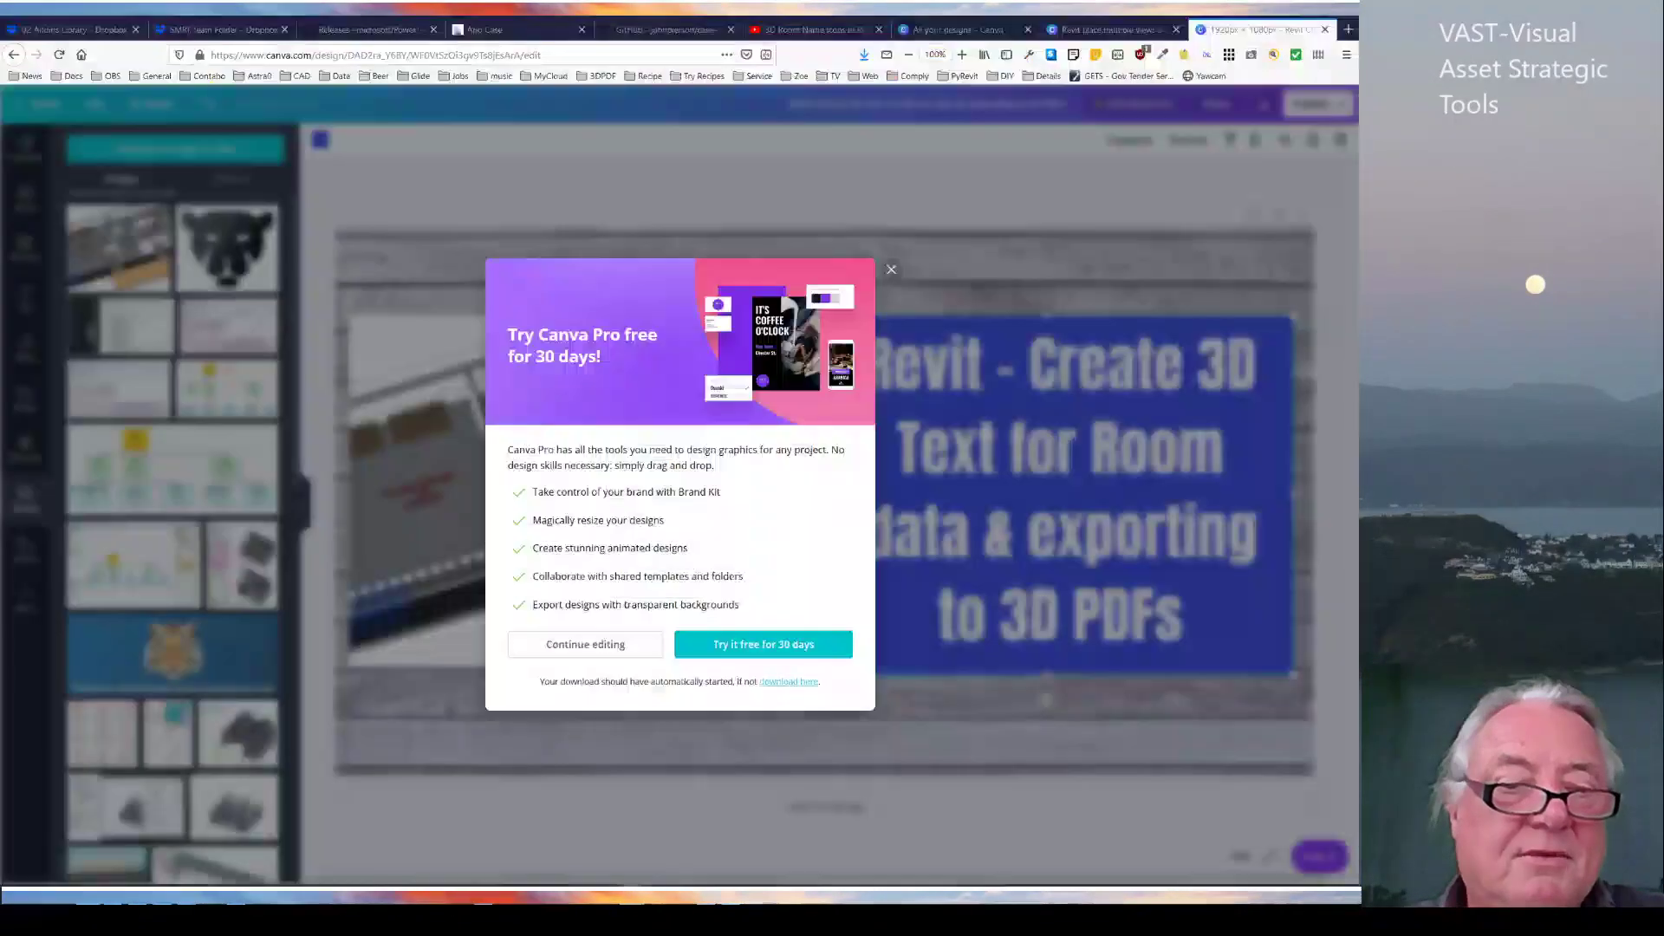
pyautogui.hotkey('alt', 'Tab')
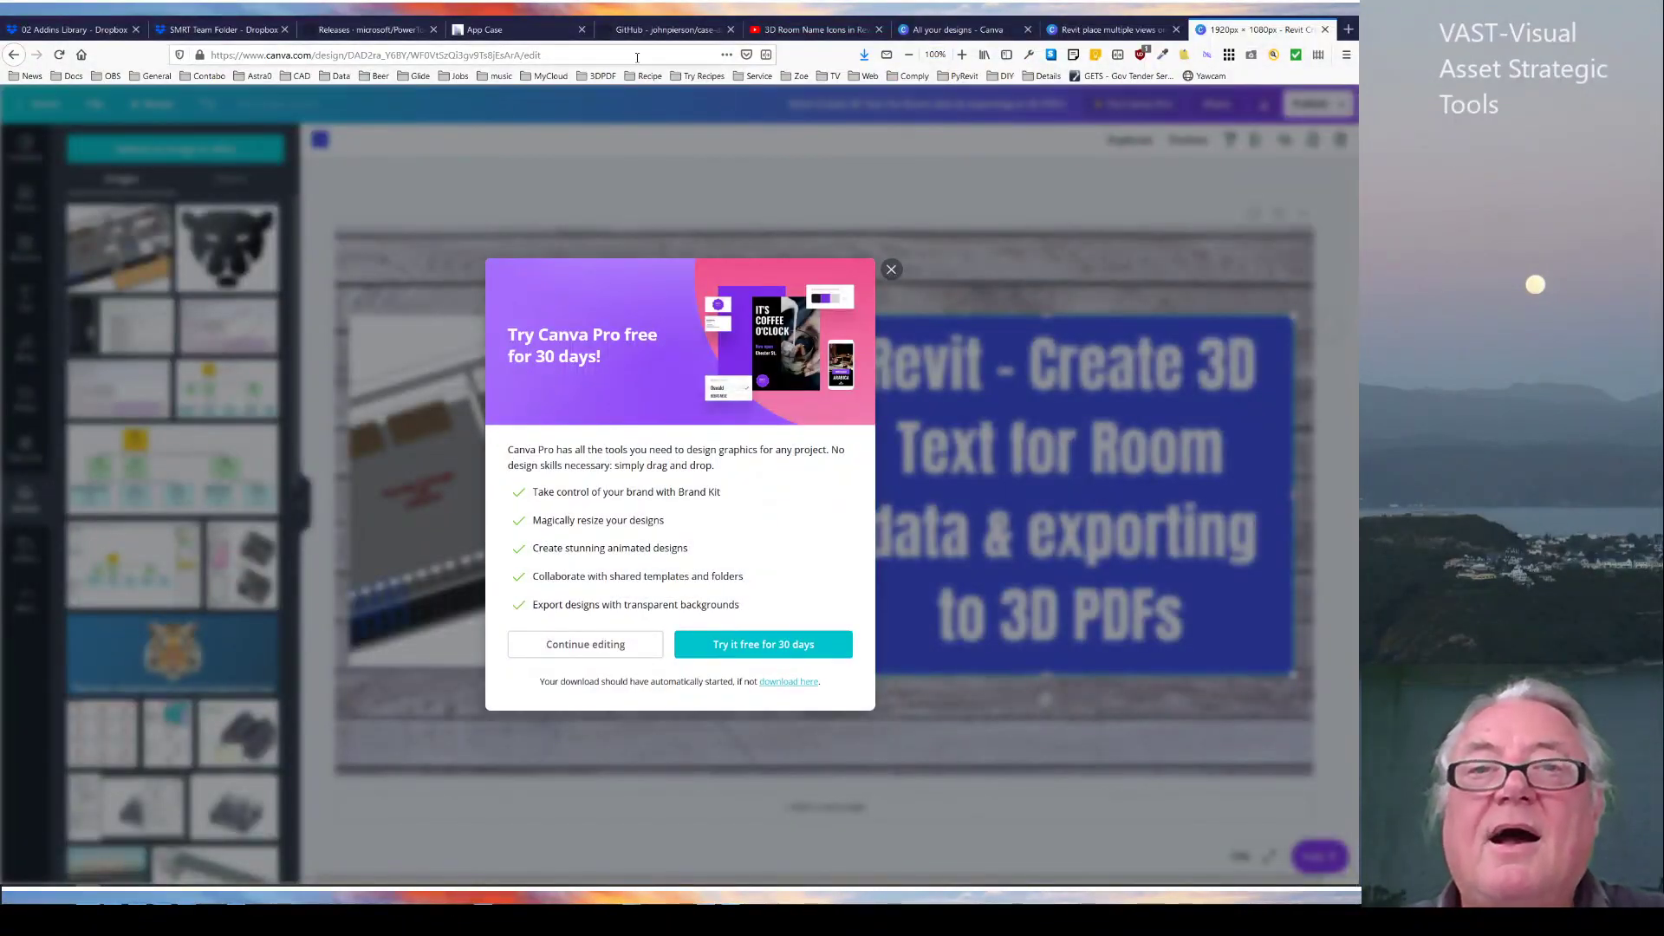
pyautogui.click(672, 30)
pyautogui.click(518, 29)
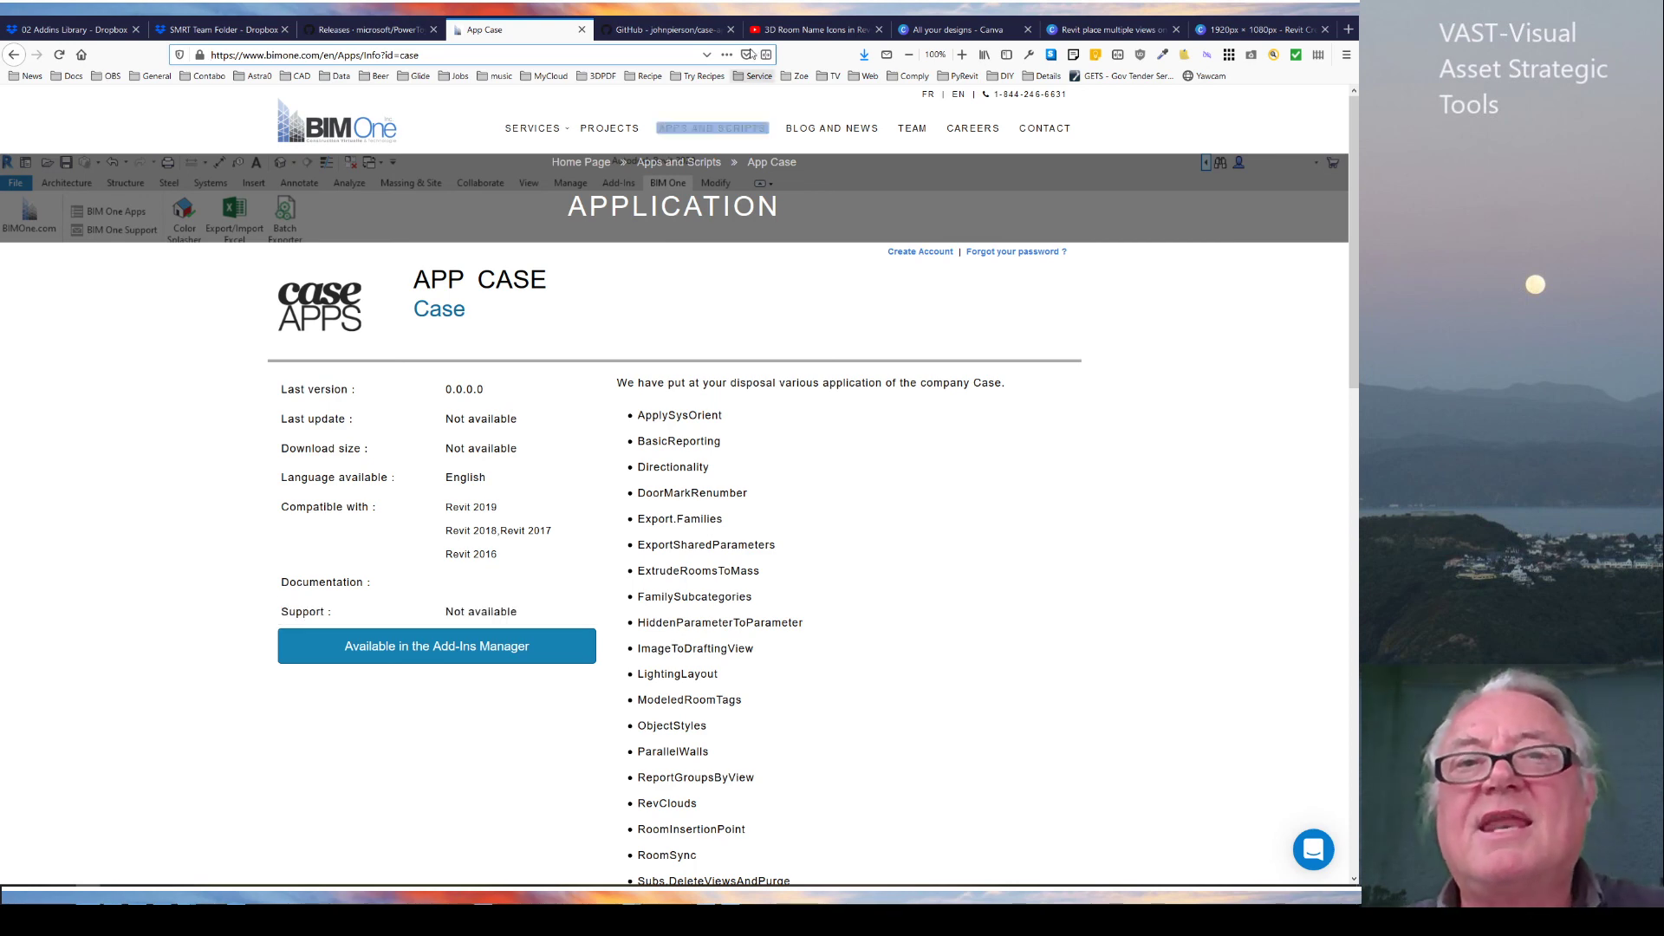
pyautogui.click(666, 29)
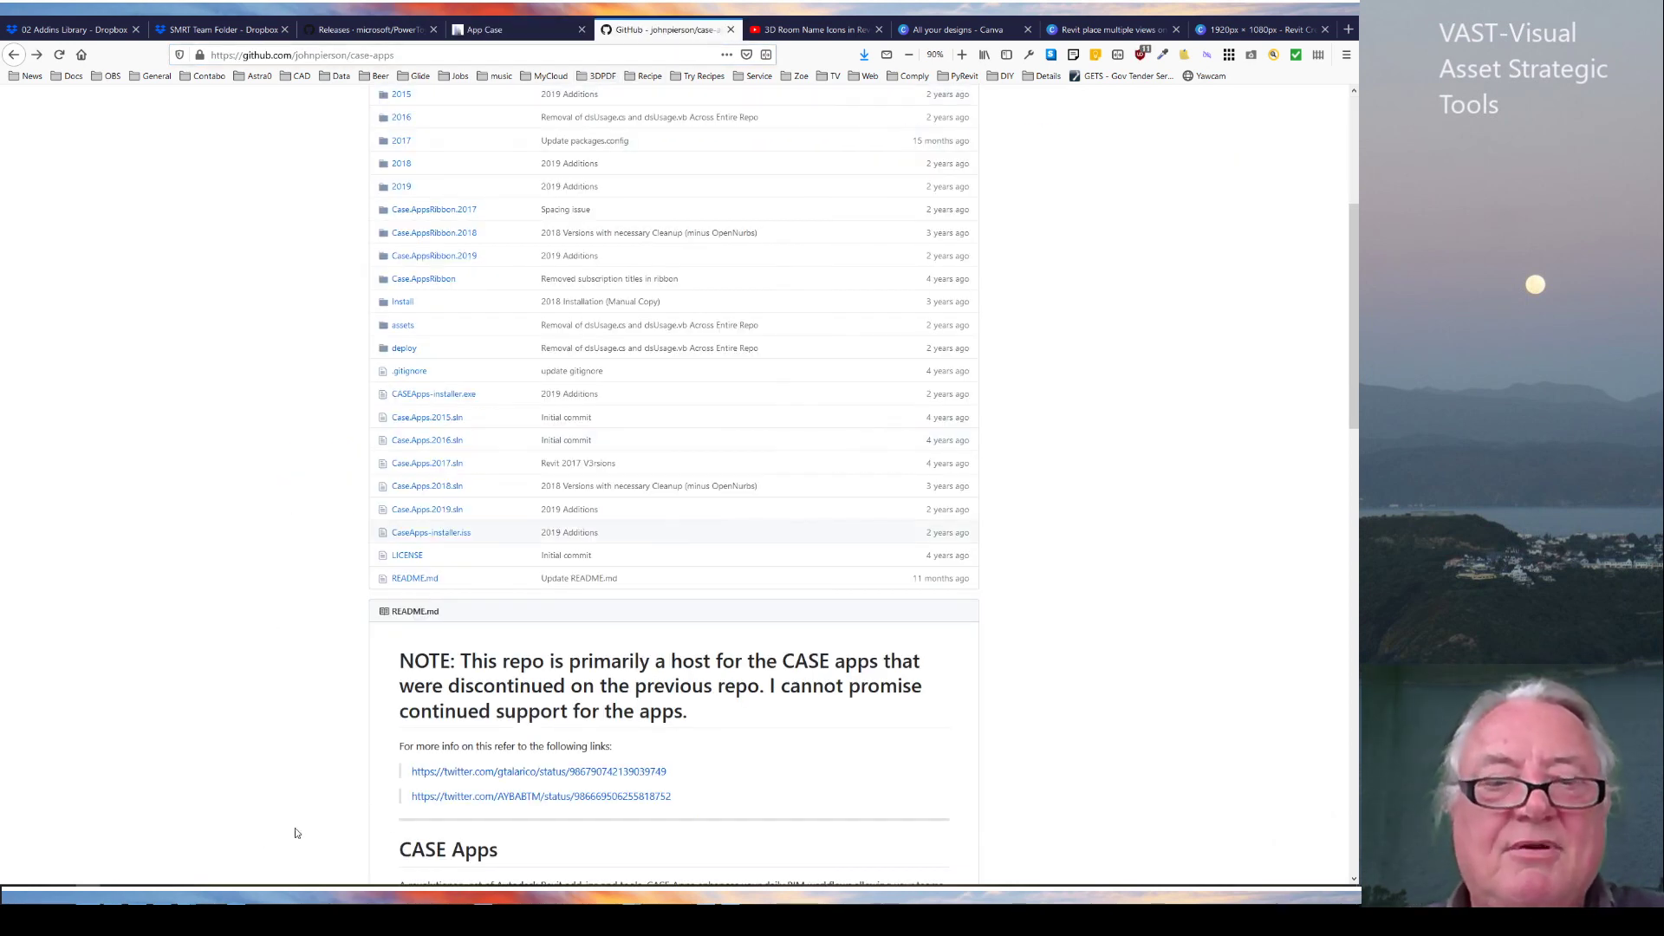
pyautogui.moveTo(137, 895)
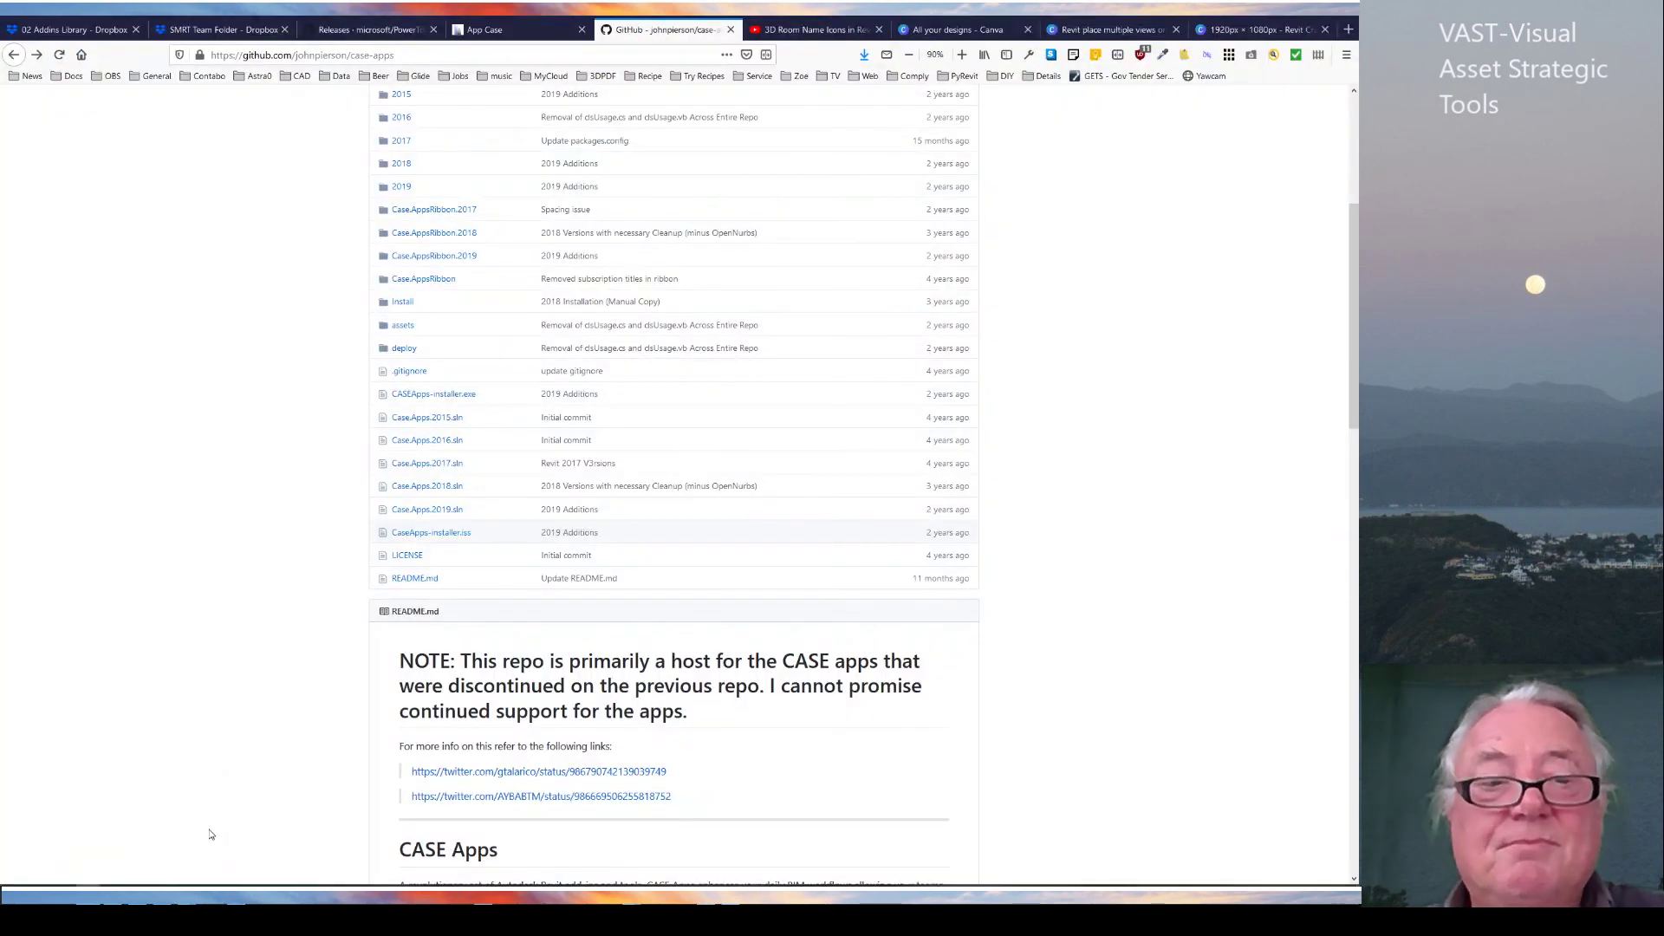
pyautogui.click(139, 902)
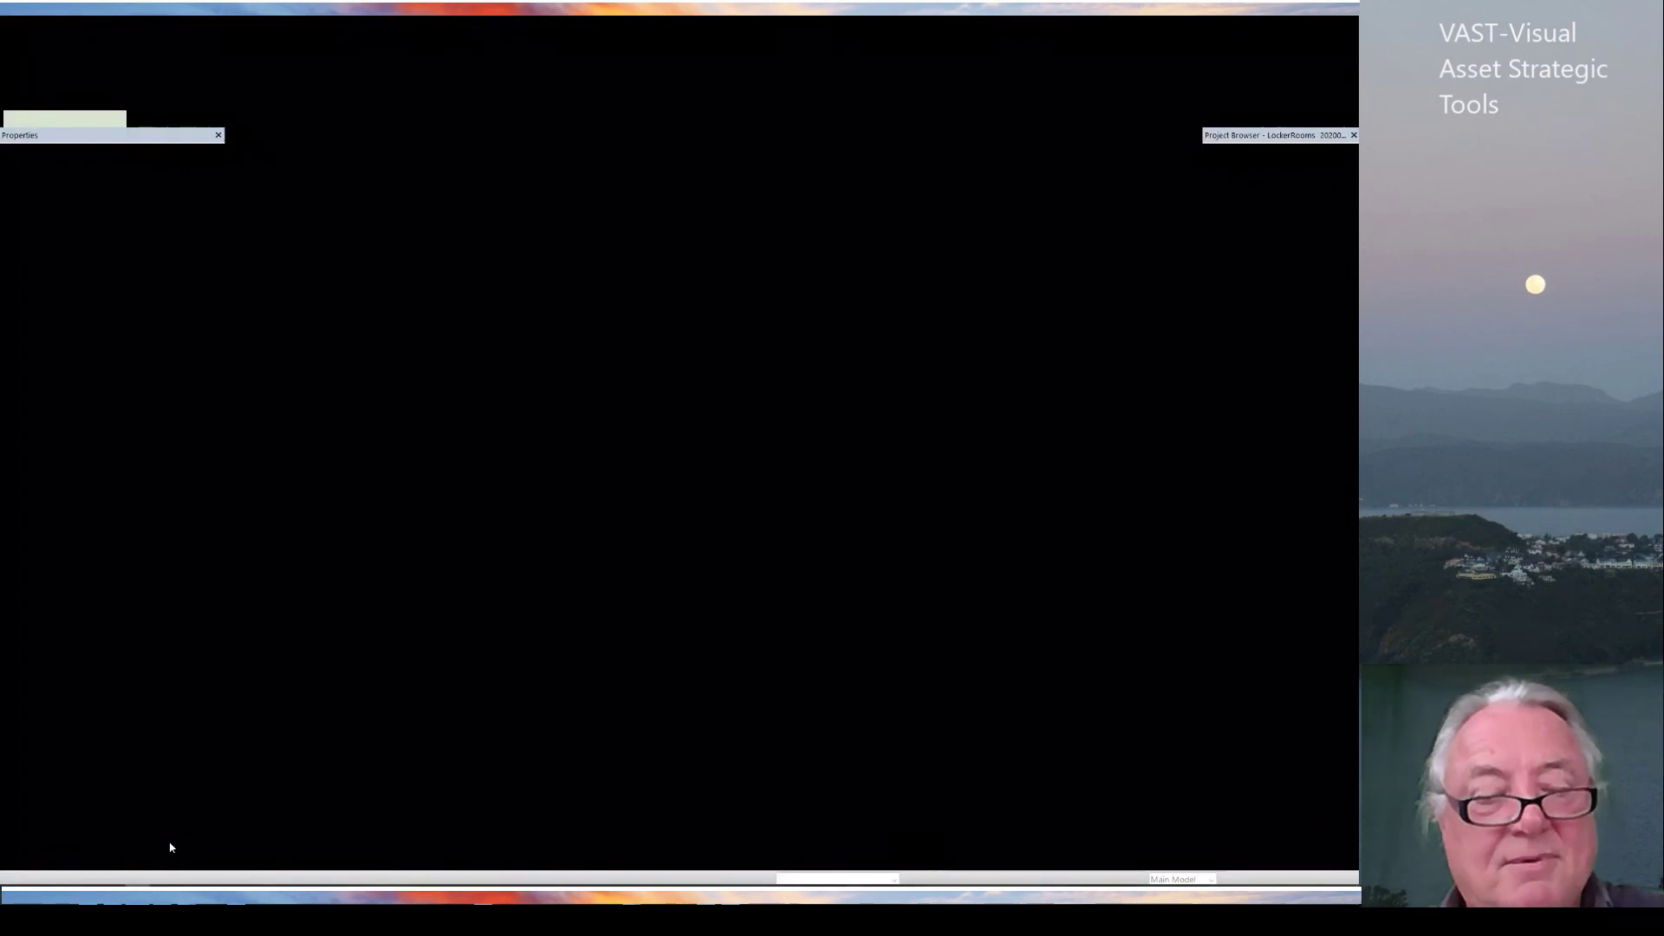